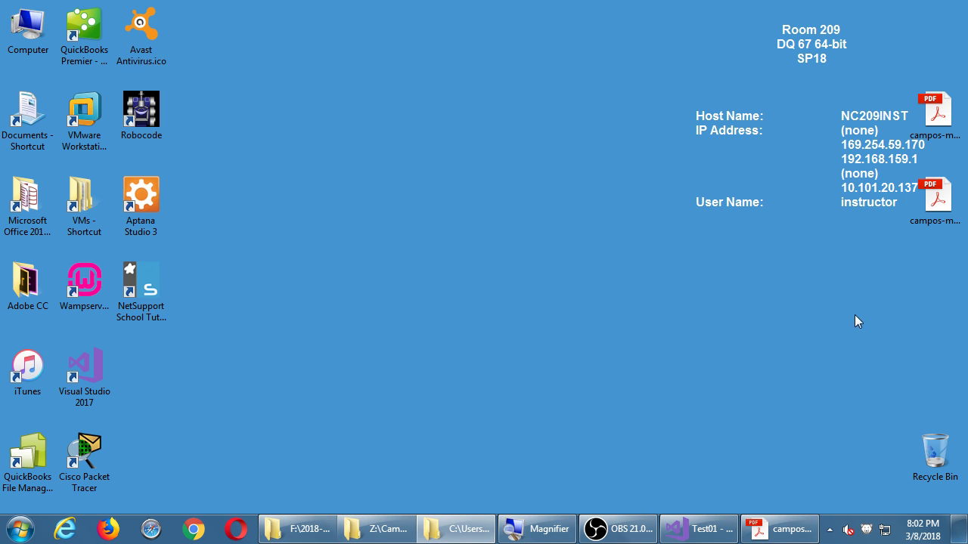
Step: Switch to Visual Studio and close the Test01 solution
{"action": "left_click", "coordinate": [699, 528]}
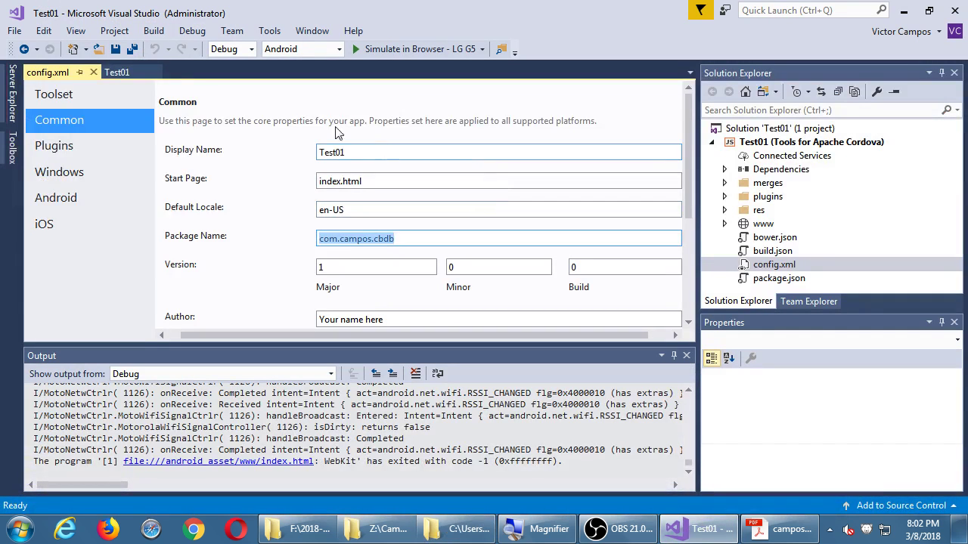
{"action": "left_click", "coordinate": [14, 32]}
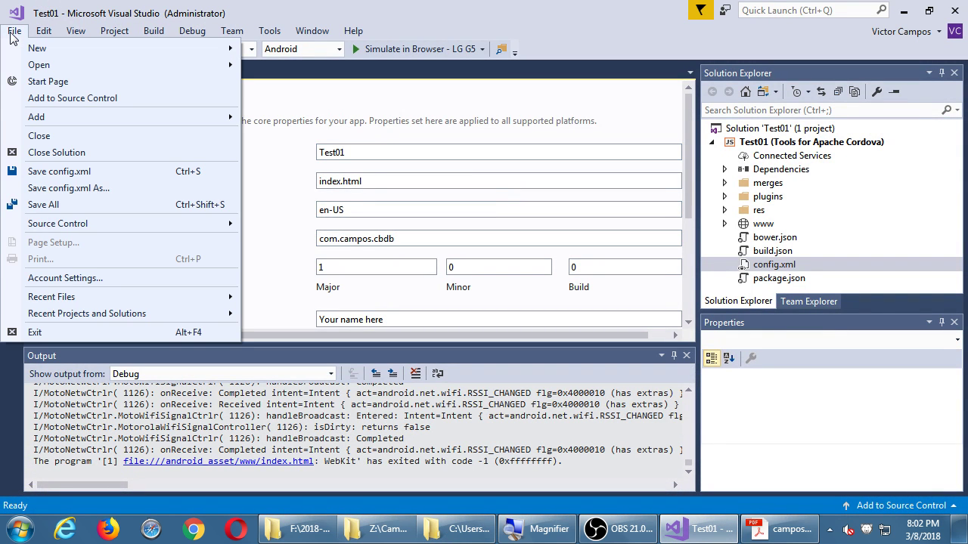
{"action": "left_click", "coordinate": [64, 155]}
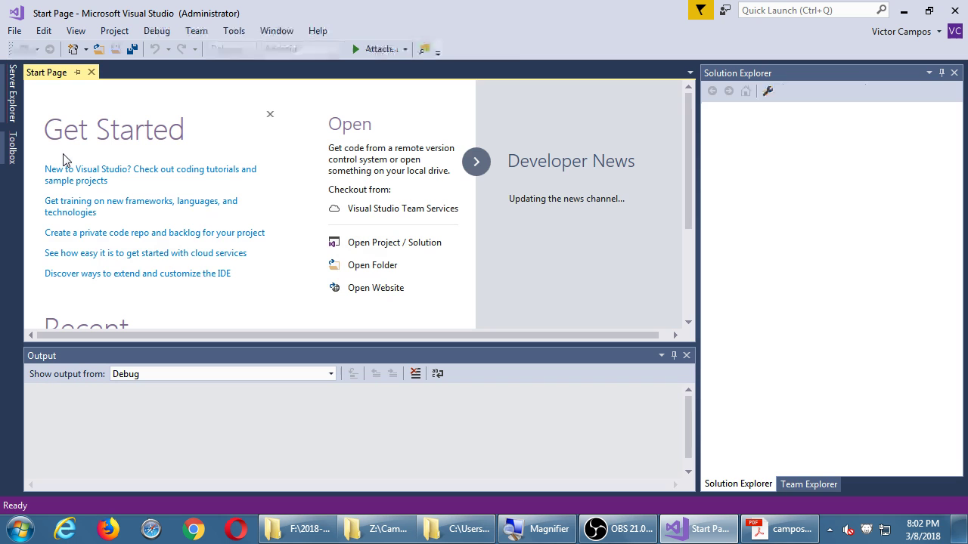
Step: Start creating a new project
{"action": "left_click", "coordinate": [15, 31]}
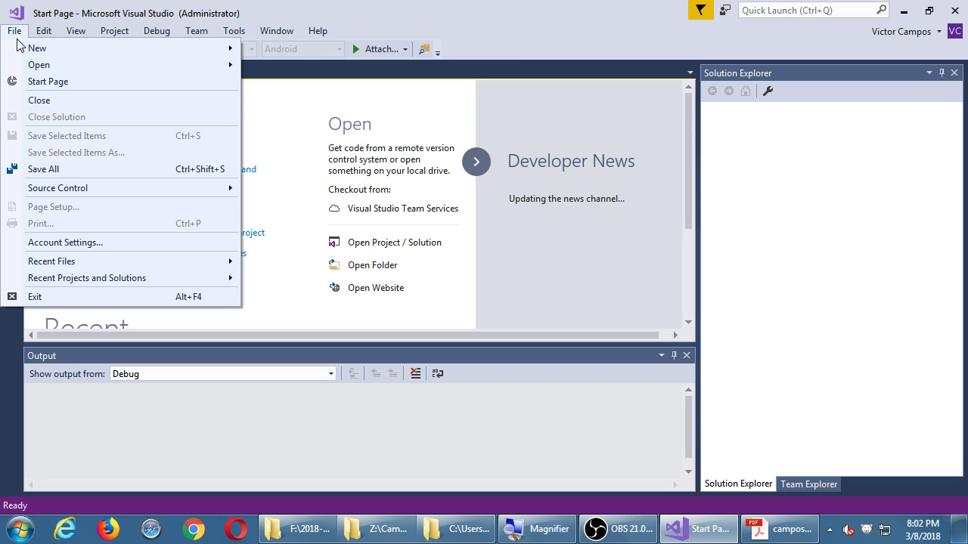
{"action": "mouse_move", "coordinate": [31, 49]}
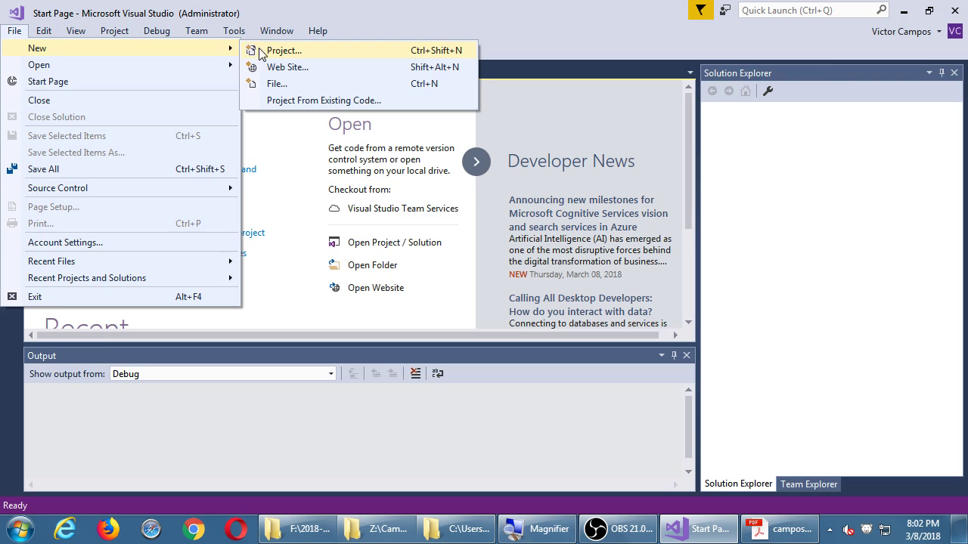
{"action": "left_click", "coordinate": [257, 51]}
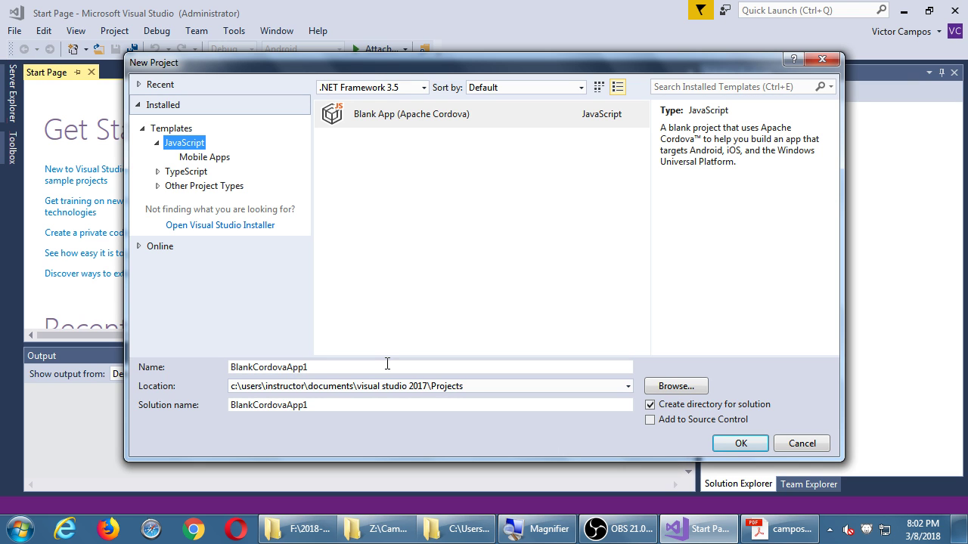
Step: Open the 2018-03 2MAD II 9236F folder on the Corsair32Gb (F:) drive in Windows Explorer
{"action": "key", "text": "super+e"}
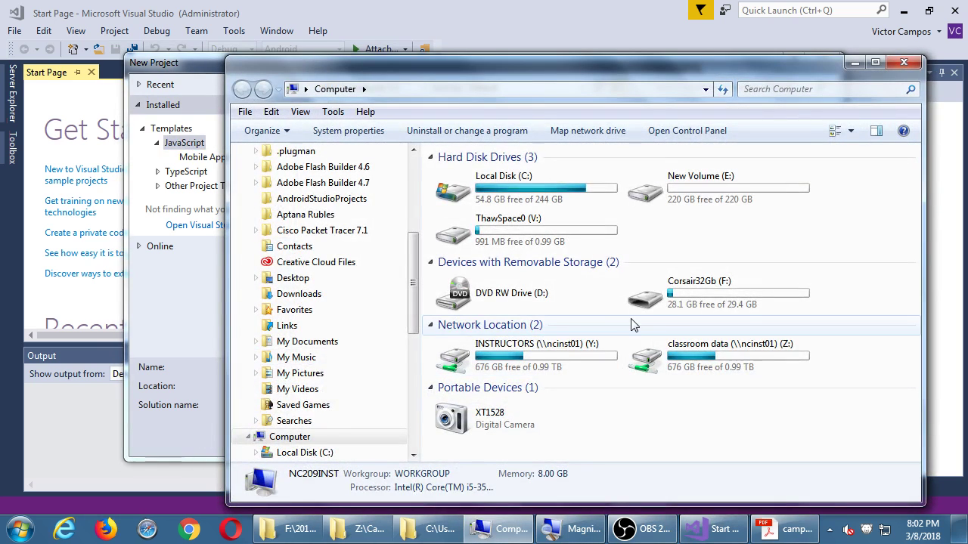
{"action": "double_click", "coordinate": [670, 305]}
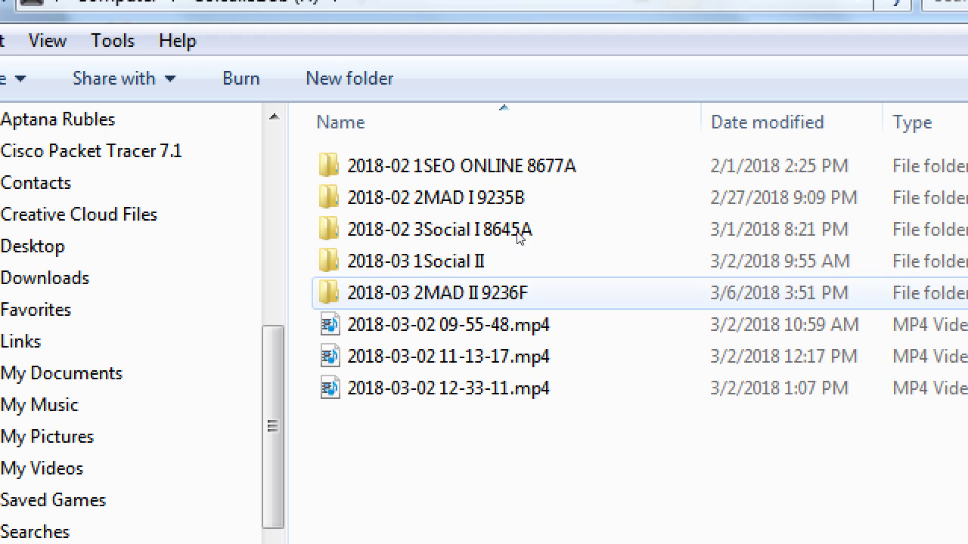
{"action": "double_click", "coordinate": [484, 292]}
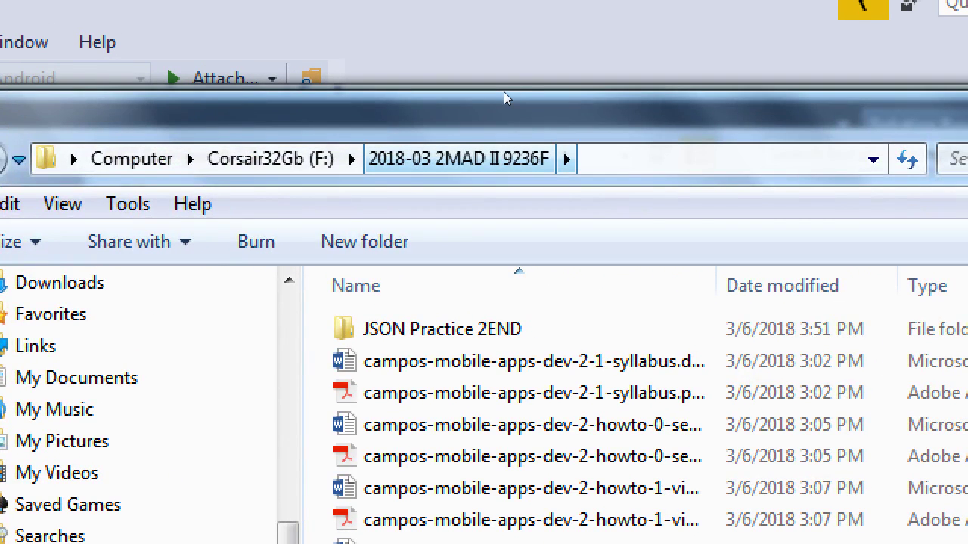
{"action": "left_click", "coordinate": [577, 160]}
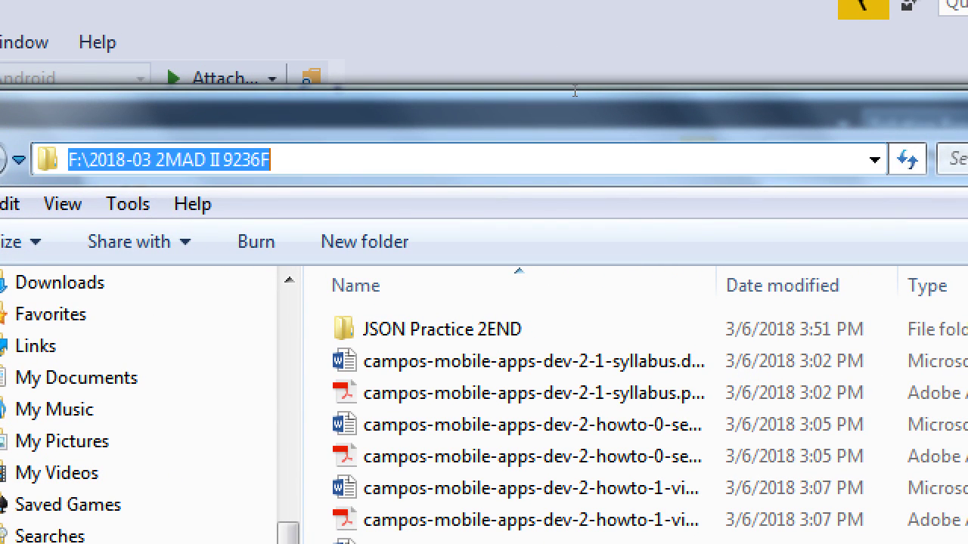
{"action": "key", "text": "End"}
{"action": "type", "text": "\\a"}
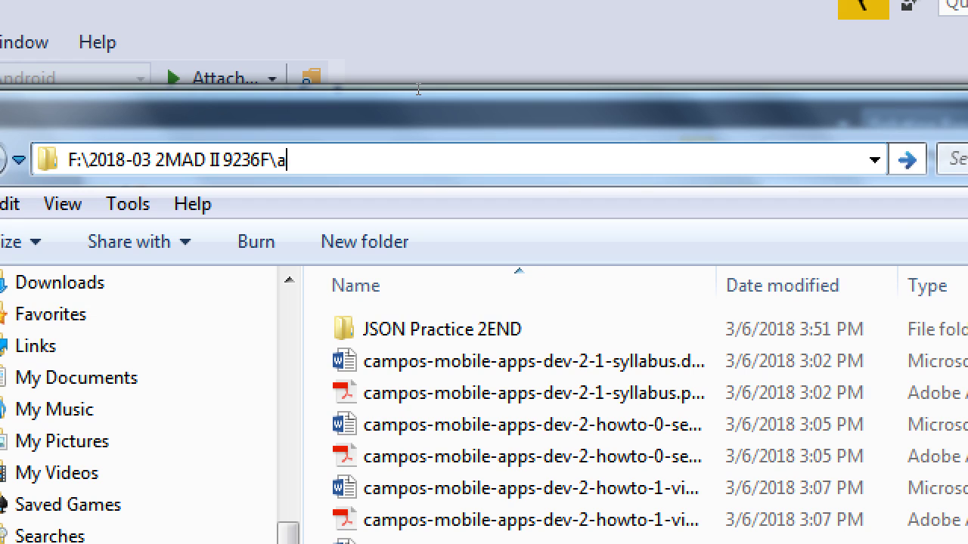
{"action": "type", "text": "sfdsad\\asdfc"}
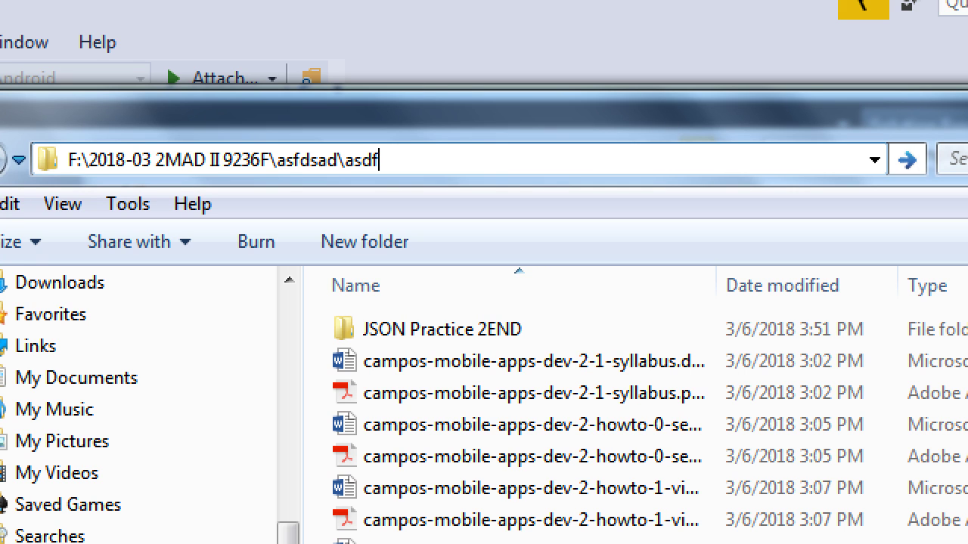
{"action": "key", "text": "BackSpace"}
{"action": "type", "text": "\\cbdb"}
{"action": "key", "text": "Left"}
{"action": "key", "text": "Left"}
{"action": "key", "text": "Left"}
{"action": "key", "text": "Left"}
{"action": "key", "text": "Left"}
{"action": "key", "text": "BackSpace"}
{"action": "key", "text": "BackSpace"}
{"action": "key", "text": "BackSpace"}
{"action": "key", "text": "BackSpace"}
{"action": "key", "text": "BackSpace"}
{"action": "key", "text": "BackSpace"}
{"action": "key", "text": "BackSpace"}
{"action": "key", "text": "BackSpace"}
{"action": "key", "text": "BackSpace"}
{"action": "key", "text": "BackSpace"}
{"action": "key", "text": "BackSpace"}
{"action": "key", "text": "BackSpace"}
{"action": "key", "text": "BackSpace"}
{"action": "key", "text": "BackSpace"}
{"action": "key", "text": "BackSpace"}
{"action": "key", "text": "BackSpace"}
{"action": "key", "text": "BackSpace"}
{"action": "key", "text": "BackSpace"}
{"action": "key", "text": "BackSpace"}
{"action": "key", "text": "BackSpace"}
{"action": "key", "text": "BackSpace"}
{"action": "key", "text": "BackSpace"}
{"action": "key", "text": "BackSpace"}
{"action": "key", "text": "BackSpace"}
{"action": "key", "text": "BackSpace"}
{"action": "key", "text": "BackSpace"}
{"action": "key", "text": "BackSpace"}
{"action": "key", "text": "BackSpace"}
{"action": "key", "text": "BackSpace"}
{"action": "key", "text": "BackSpace"}
{"action": "key", "text": "BackSpace"}
{"action": "key", "text": "BackSpace"}
{"action": "key", "text": "BackSpace"}
{"action": "key", "text": "BackSpace"}
{"action": "key", "text": "BackSpace"}
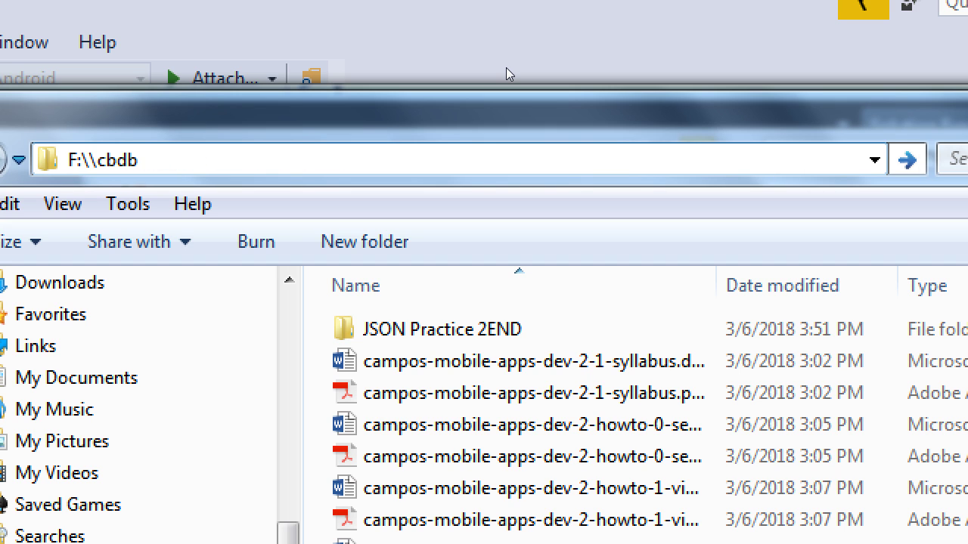
{"action": "key", "text": "End"}
{"action": "type", "text": "2018"}
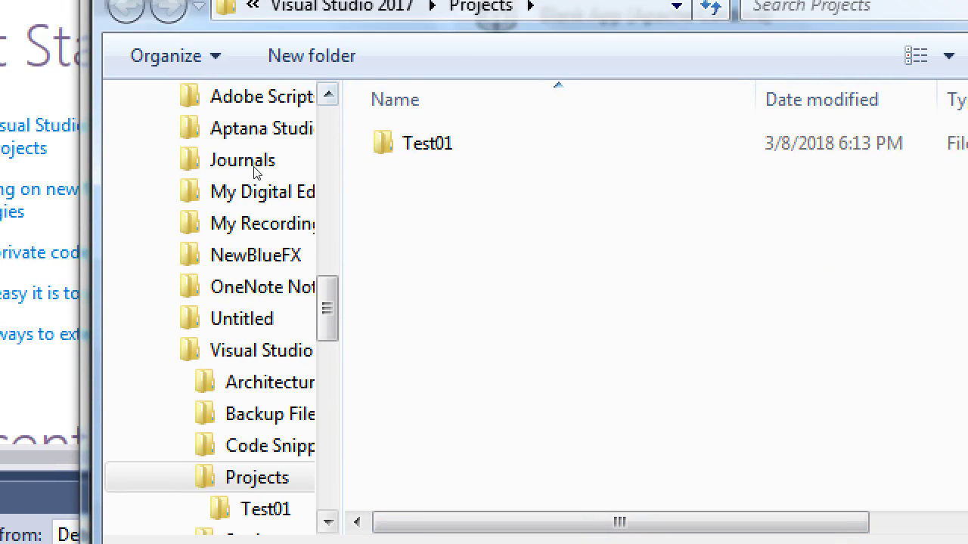
Step: Set the new project's location to the root of the Corsair32Gb (F:) drive
{"action": "scroll", "coordinate": [256, 61], "scroll_direction": "up", "scroll_amount": 8}
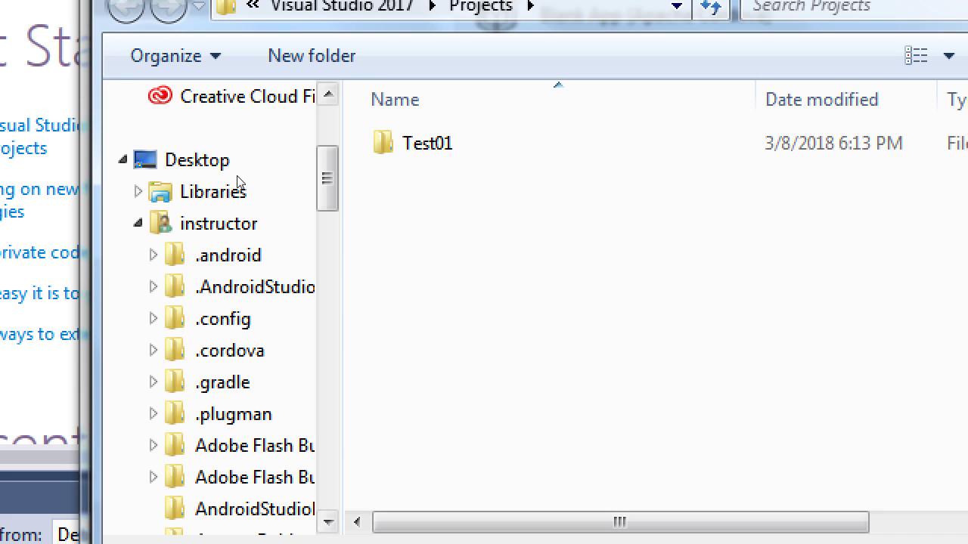
{"action": "scroll", "coordinate": [249, 177], "scroll_direction": "up", "scroll_amount": 3}
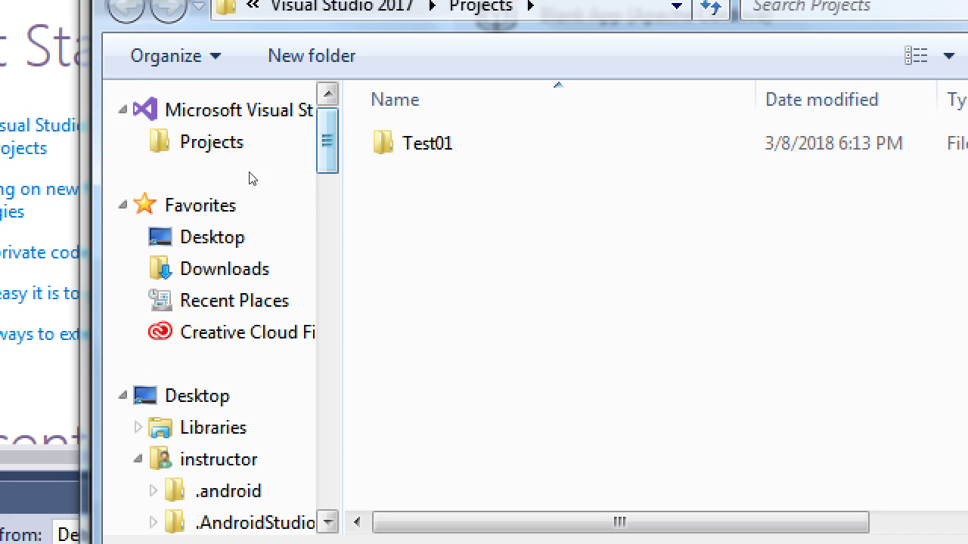
{"action": "left_click", "coordinate": [123, 205]}
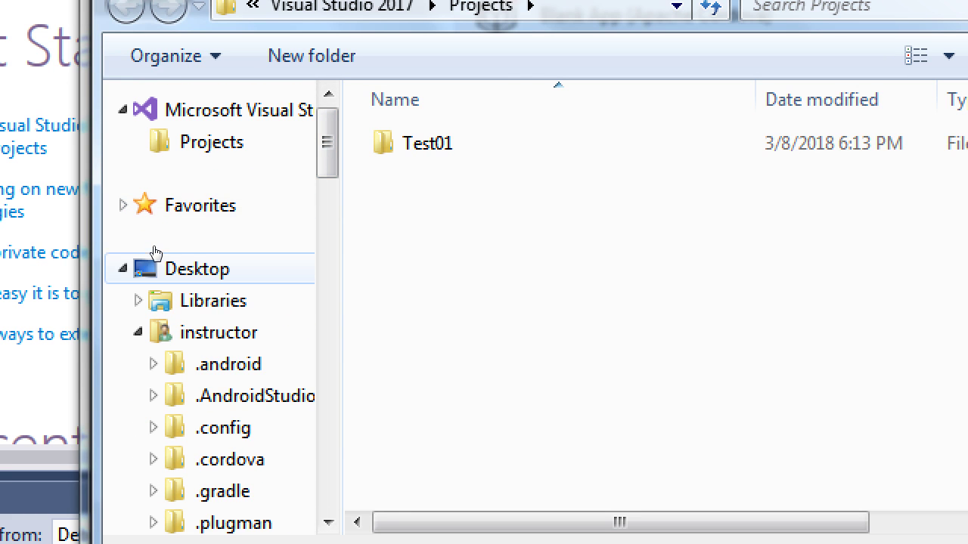
{"action": "left_click", "coordinate": [124, 268]}
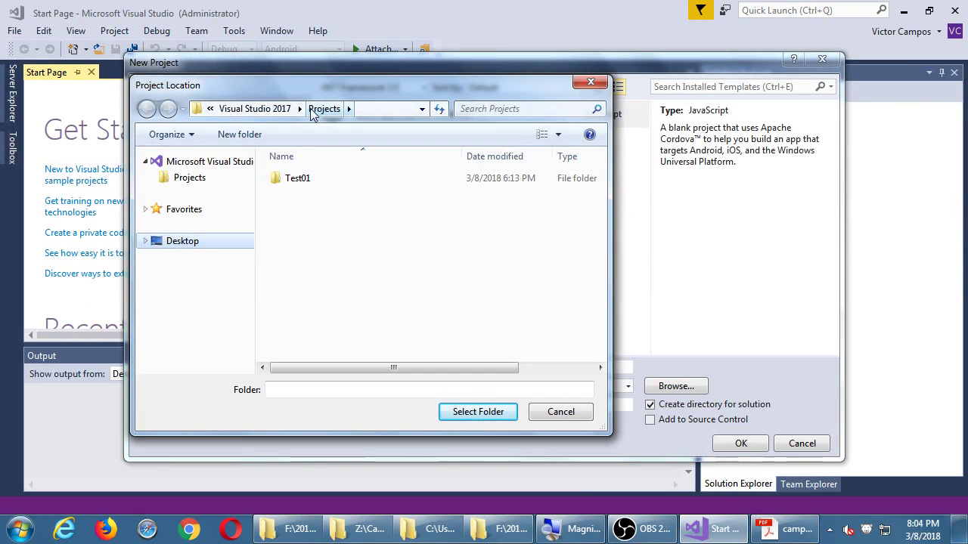
{"action": "left_click", "coordinate": [145, 240]}
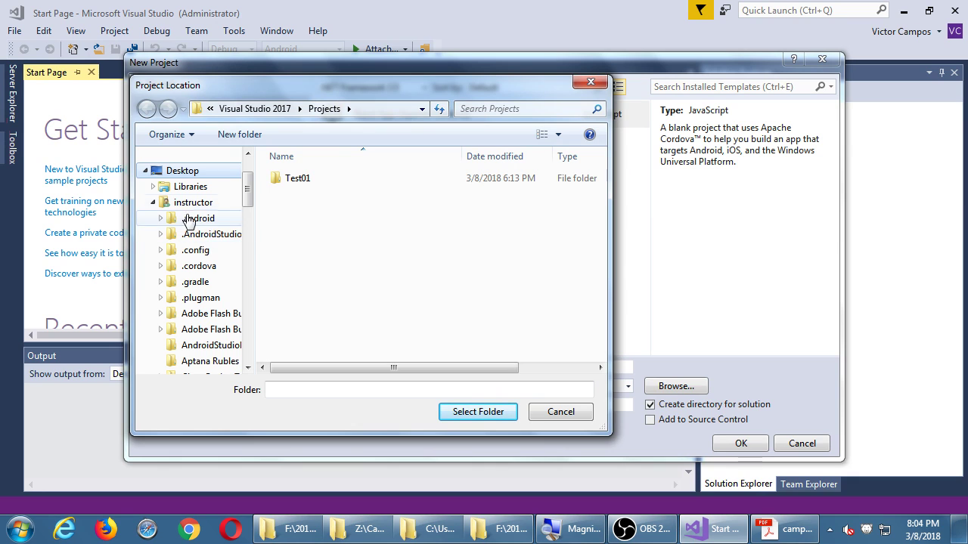
{"action": "left_click", "coordinate": [153, 202]}
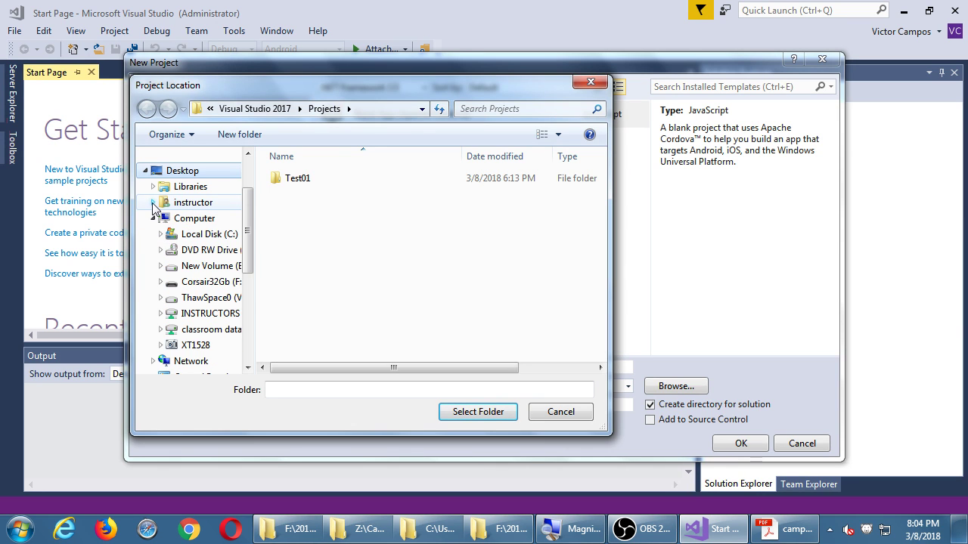
{"action": "left_click", "coordinate": [223, 285]}
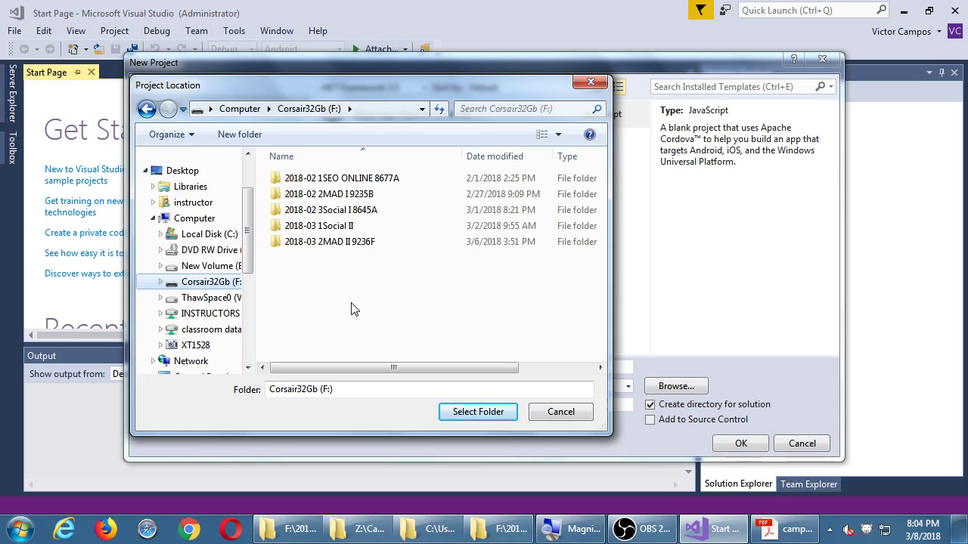
{"action": "left_click", "coordinate": [478, 412]}
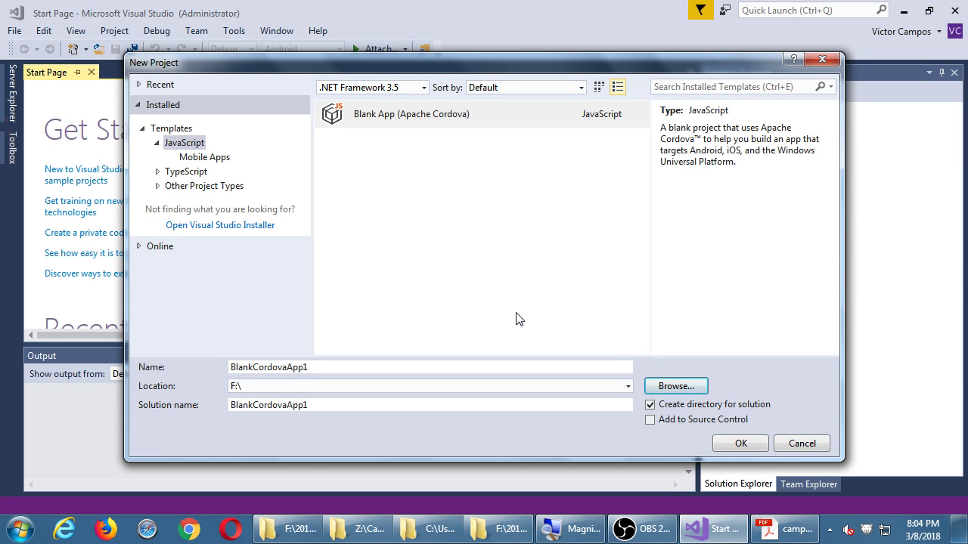
Step: Name the Blank App (Apache Cordova) project cbdb and create it
{"action": "left_click", "coordinate": [374, 363]}
{"action": "left_click", "coordinate": [383, 363]}
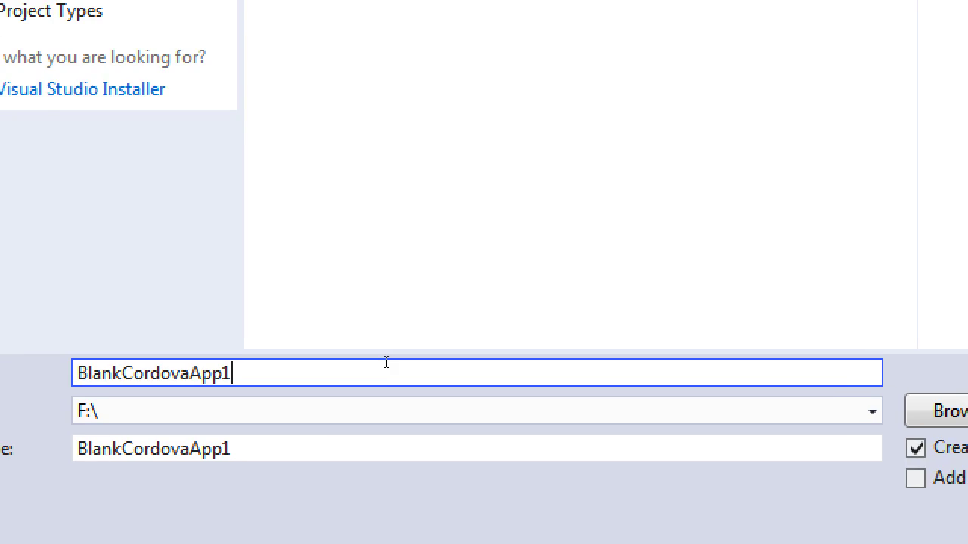
{"action": "key", "text": "ctrl+a"}
{"action": "type", "text": "cbdd"}
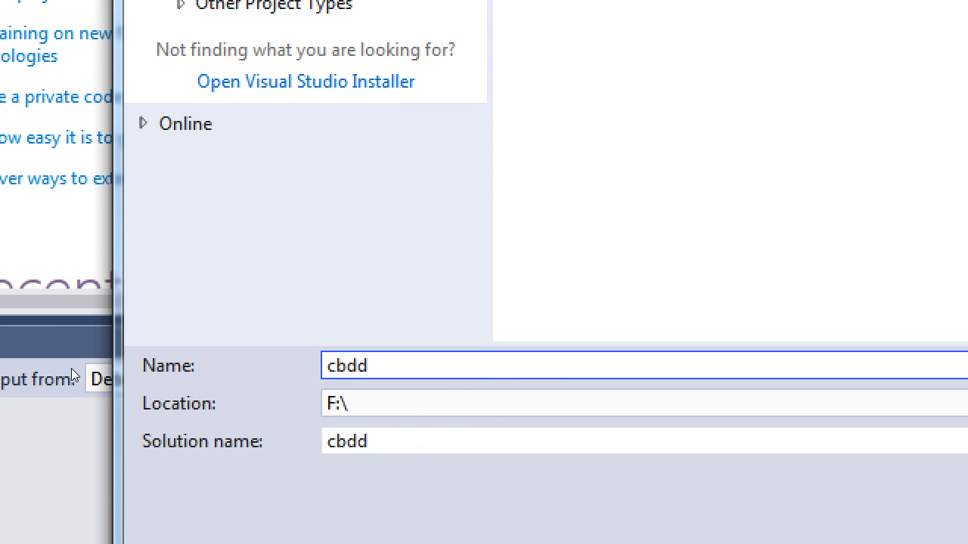
{"action": "key", "text": "BackSpace"}
{"action": "type", "text": "b"}
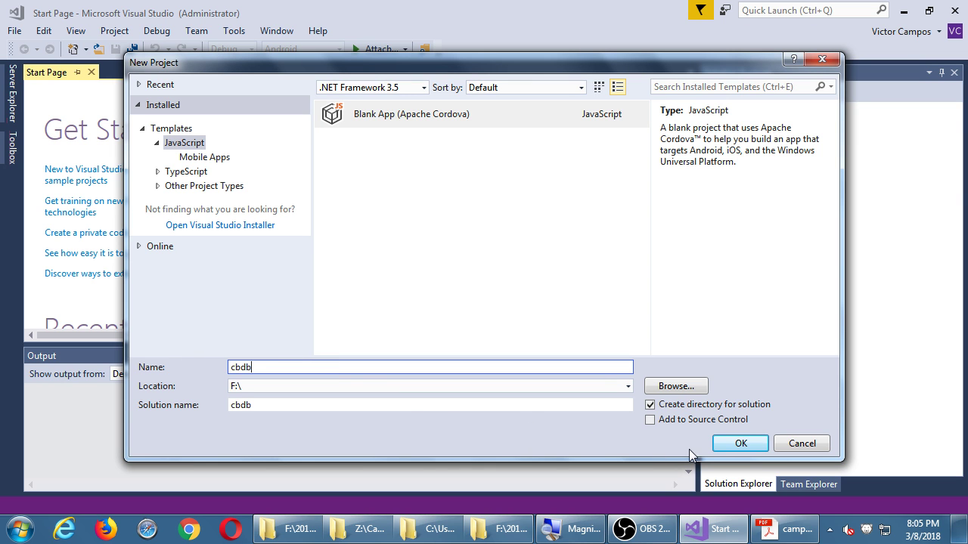
{"action": "left_click", "coordinate": [727, 446]}
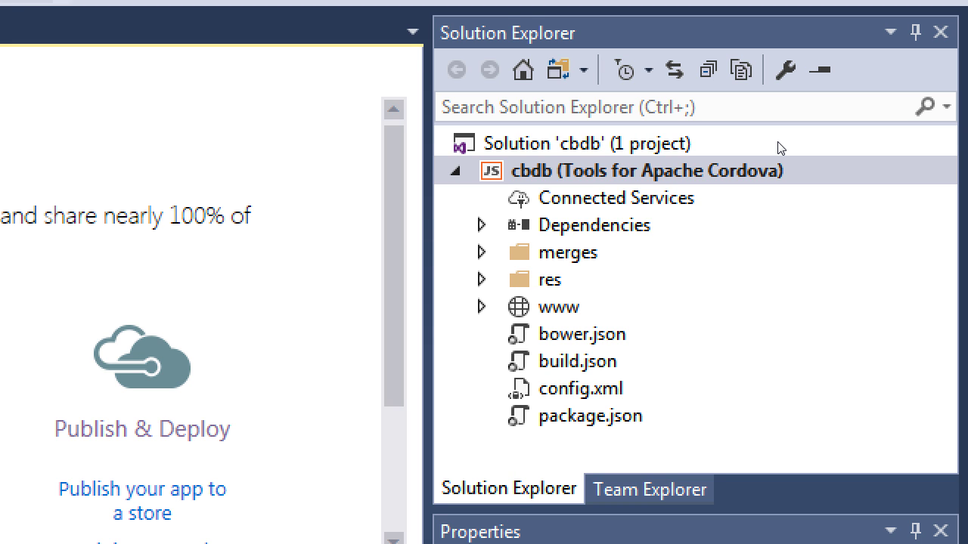
Step: Open the cbdb project's config.xml and show its Common settings
{"action": "key", "text": "ctrl+bracketleft"}
{"action": "key", "text": "s"}
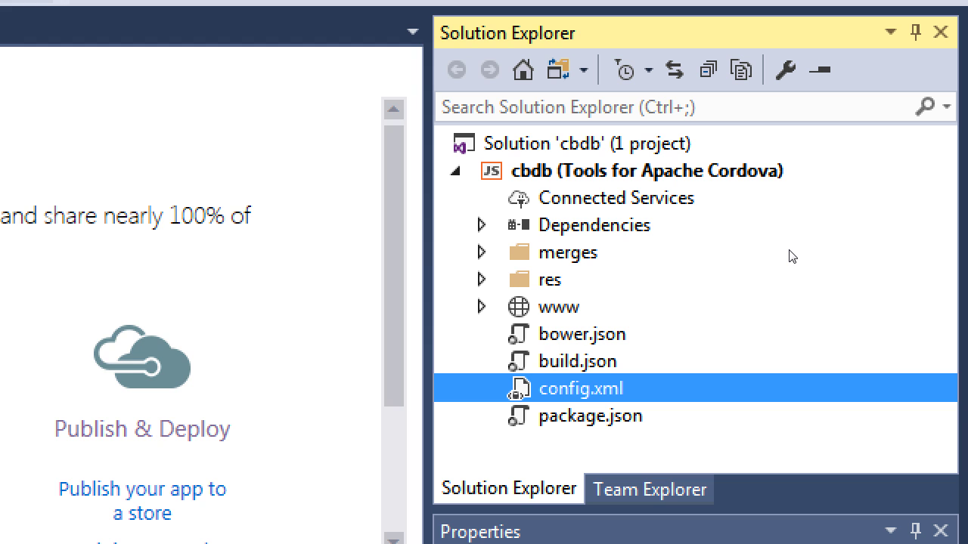
{"action": "key", "text": "Return"}
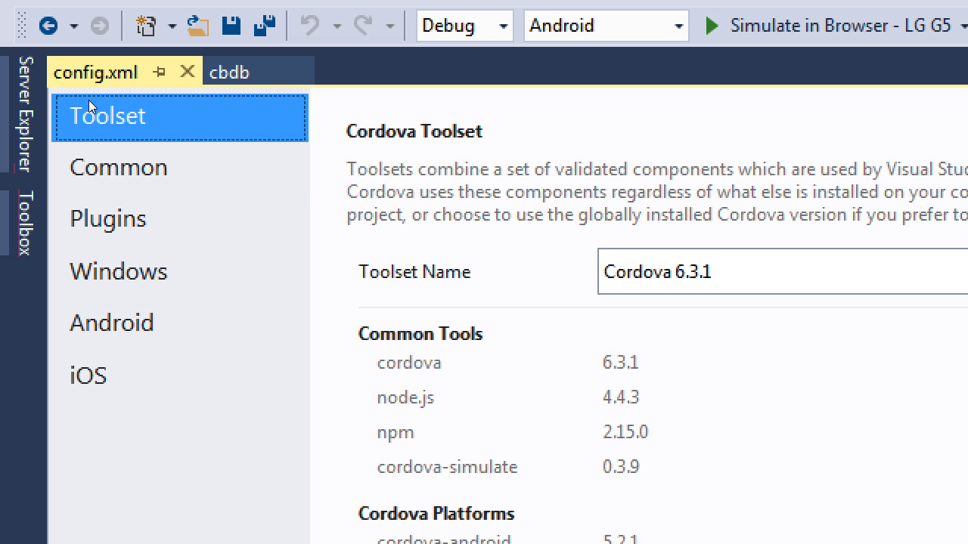
{"action": "left_click", "coordinate": [113, 167]}
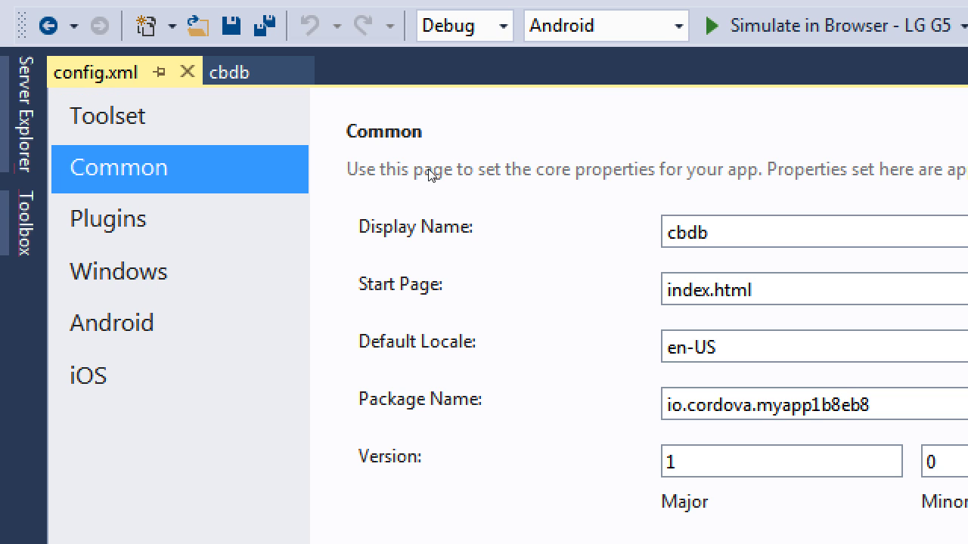
Step: Set the app's display name to CBDb
{"action": "key", "text": "Tab"}
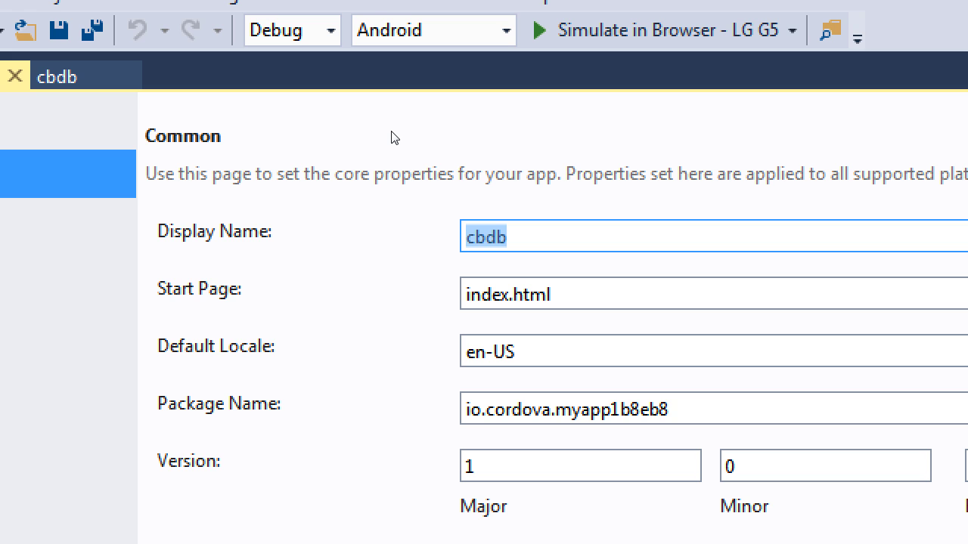
{"action": "type", "text": "CBDB"}
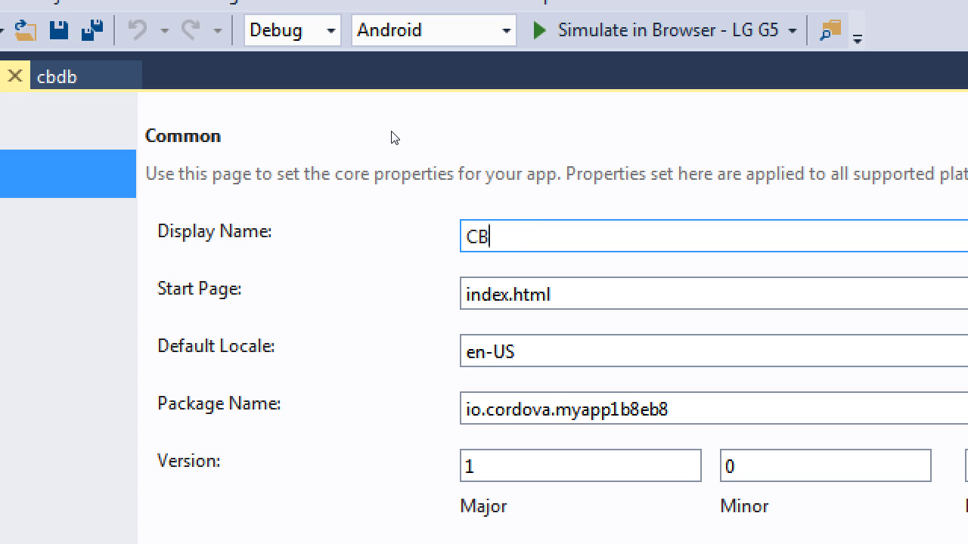
{"action": "key", "text": "BackSpace"}
{"action": "type", "text": "b"}
{"action": "key", "text": "BackSpace"}
{"action": "key", "text": "BackSpace"}
{"action": "type", "text": "dB"}
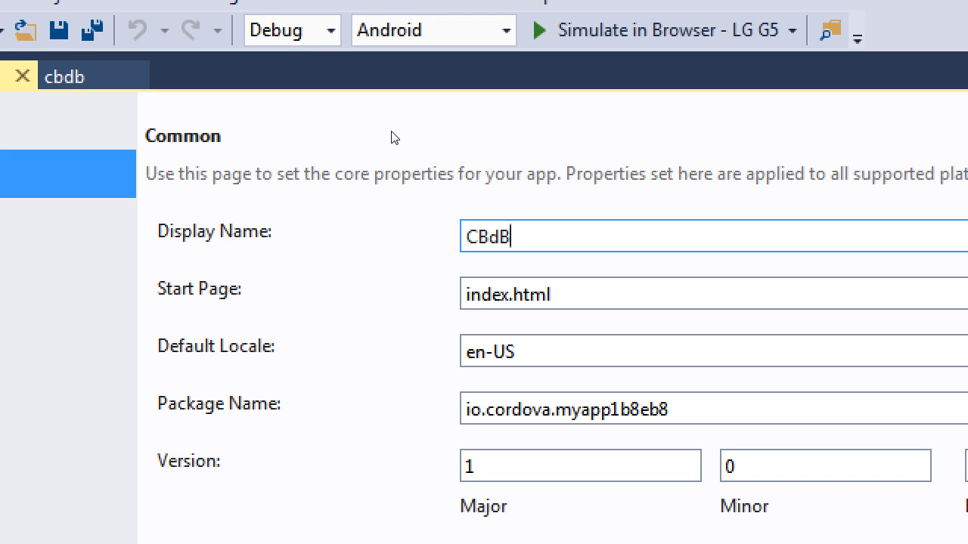
{"action": "key", "text": "BackSpace"}
{"action": "key", "text": "BackSpace"}
{"action": "key", "text": "BackSpace"}
{"action": "type", "text": "Bd"}
{"action": "key", "text": "BackSpace"}
{"action": "type", "text": "Db"}
{"action": "key", "text": "Tab"}
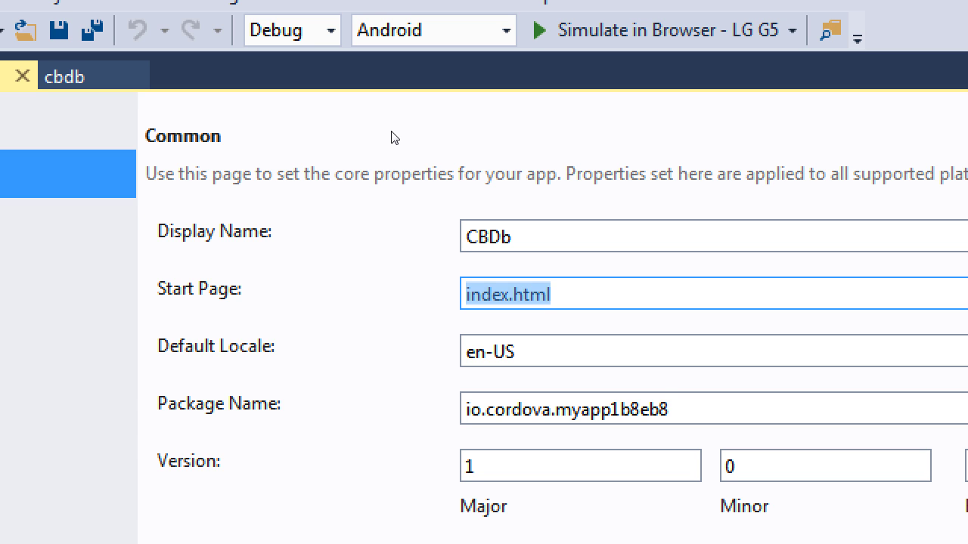
Step: Set the package name to com, the developer's surname and cbdb, separated by dots
{"action": "key", "text": "Tab"}
{"action": "key", "text": "Tab"}
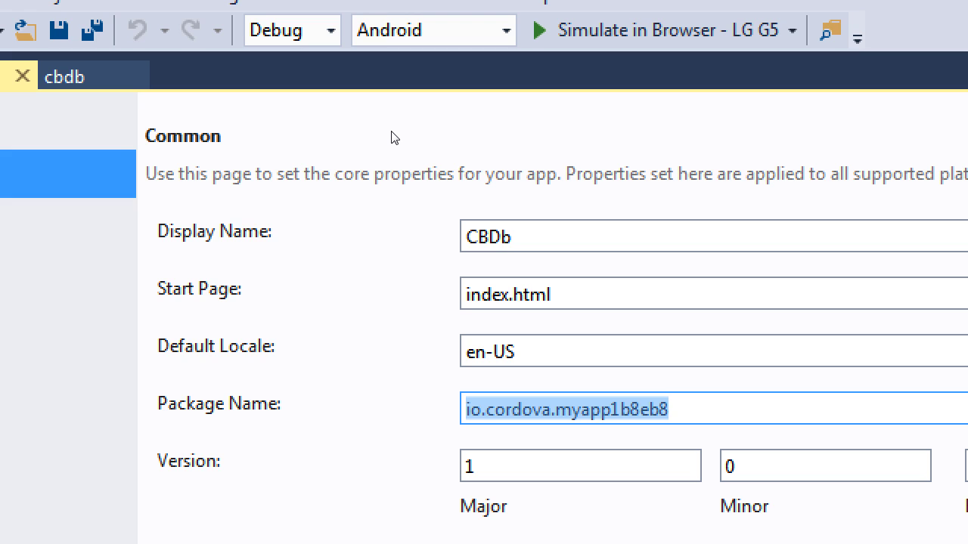
{"action": "type", "text": "com."}
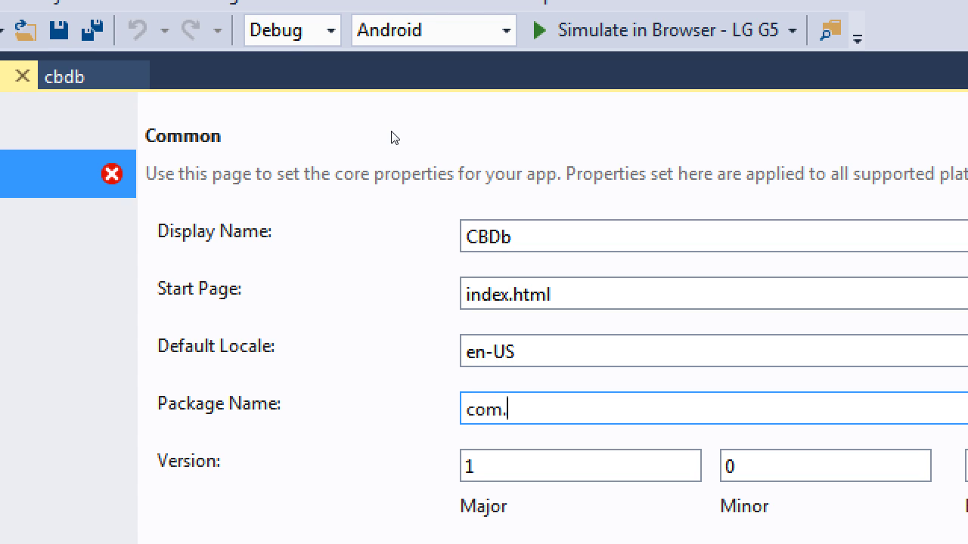
{"action": "type", "text": "a"}
{"action": "key", "text": "BackSpace"}
{"action": "type", "text": "yh"}
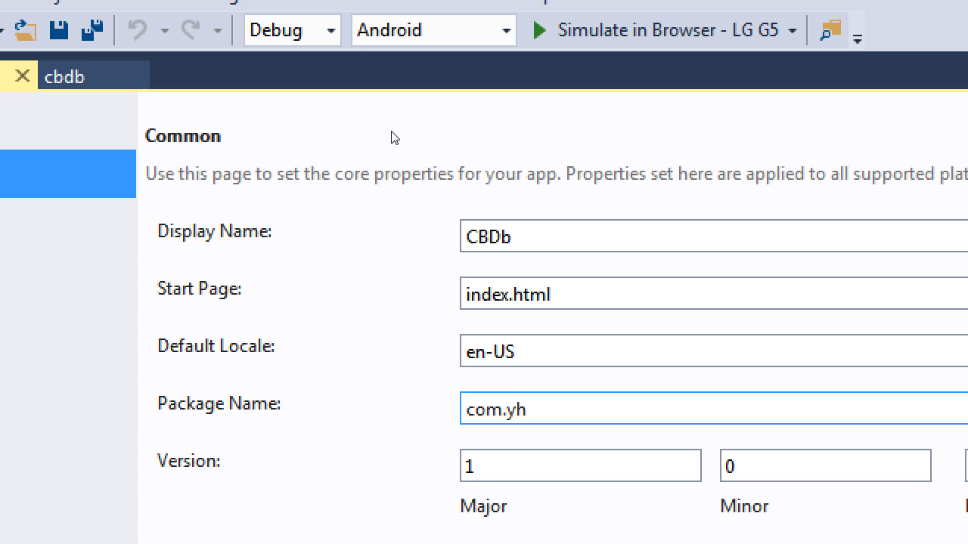
{"action": "key", "text": "BackSpace"}
{"action": "type", "text": "oshida."}
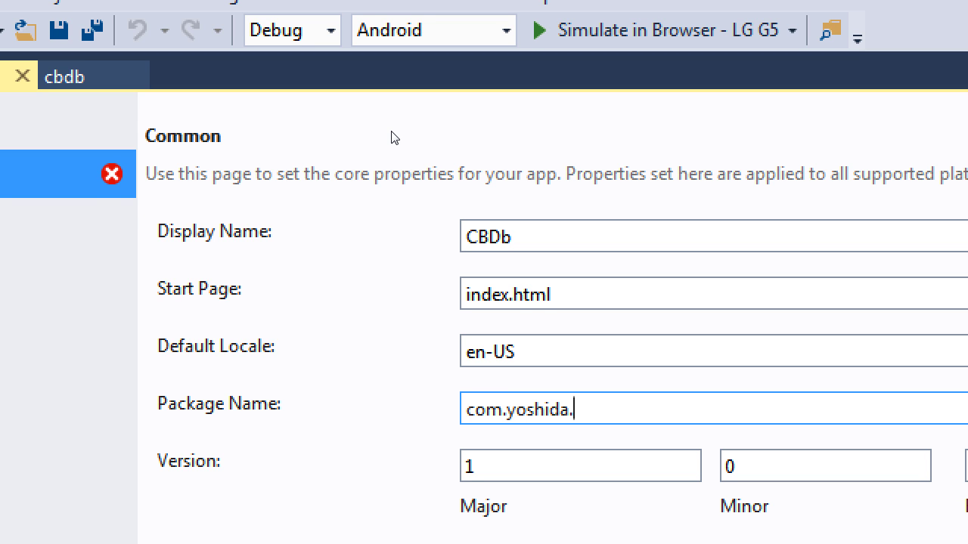
{"action": "type", "text": "cbdb"}
{"action": "key", "text": "Left"}
{"action": "key", "text": "Left"}
{"action": "key", "text": "Left"}
{"action": "key", "text": "Left"}
{"action": "key", "text": "Left"}
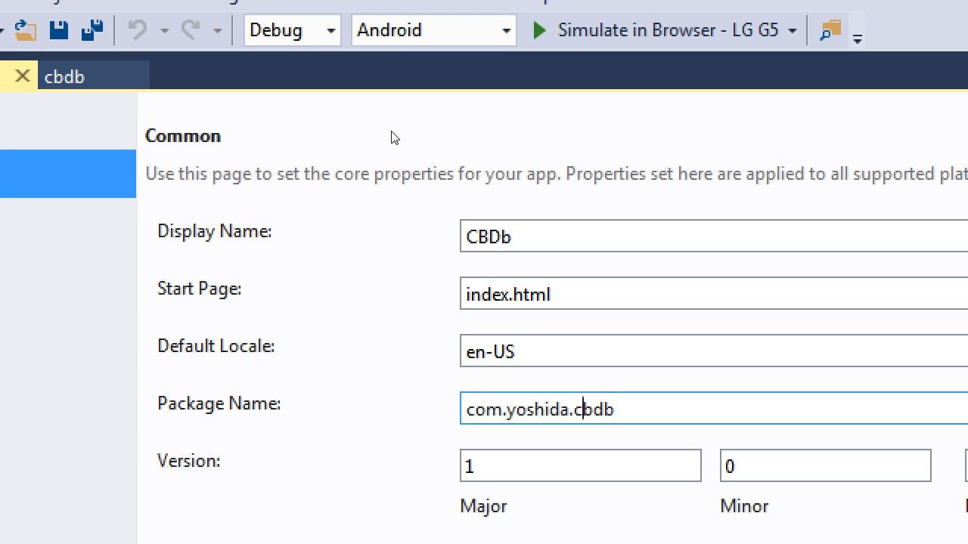
{"action": "key", "text": "ctrl+shift+Left"}
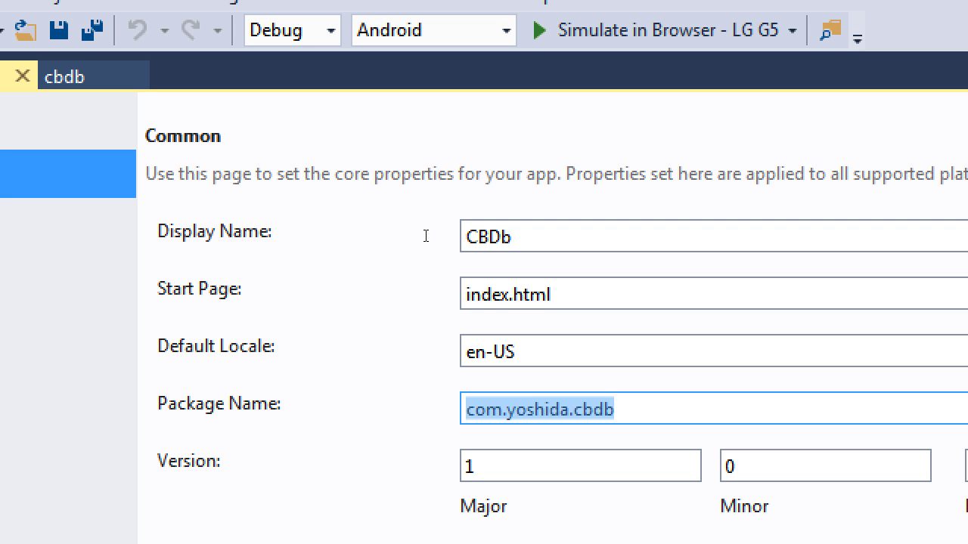
{"action": "key", "text": "End"}
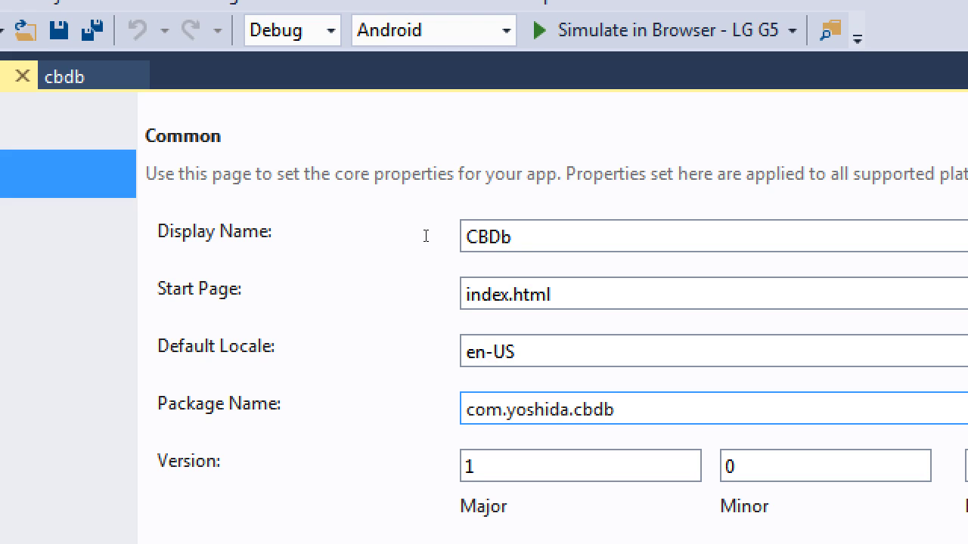
Step: Replace the whole package name with the developer's first name followed by .com
{"action": "key", "text": "ctrl+a"}
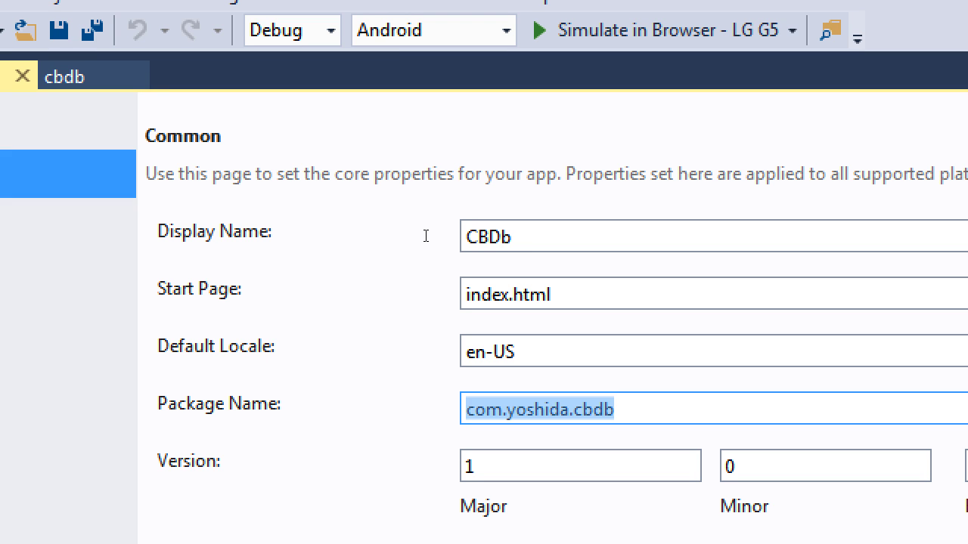
{"action": "key", "text": "BackSpace"}
{"action": "type", "text": "victor."}
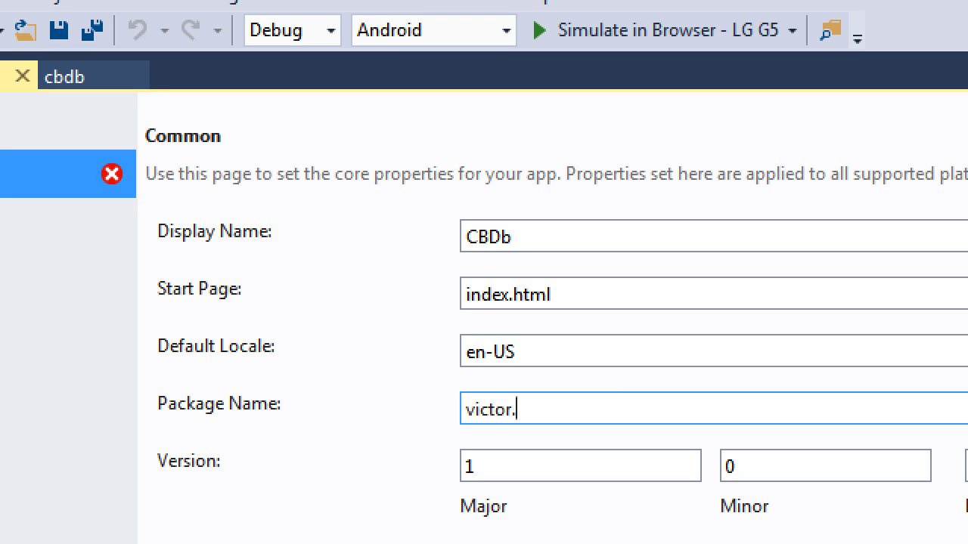
{"action": "type", "text": "com"}
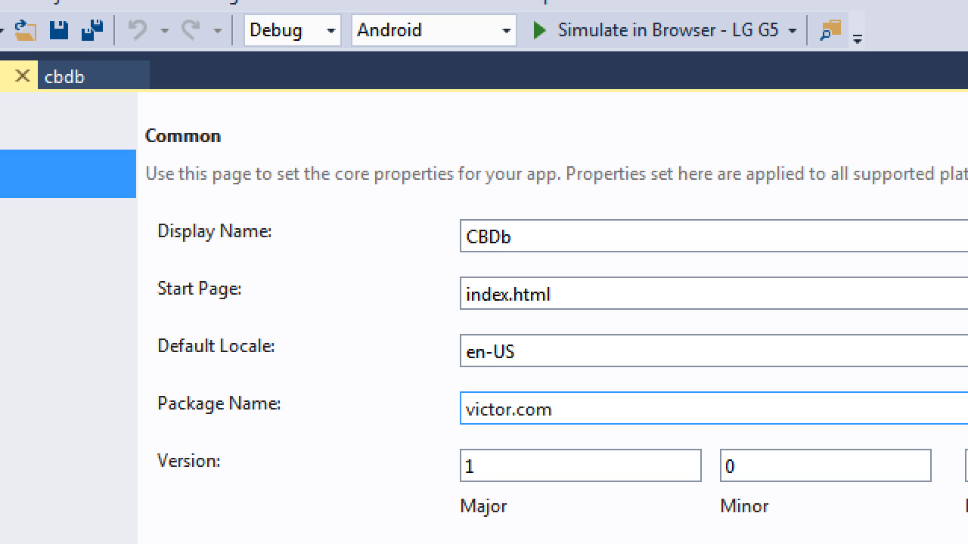
Step: Rewrite the package name in reverse-domain order as com, the developer's first name and cbdb, separated by dots
{"action": "key", "text": "ctrl+a"}
{"action": "type", "text": "com.v"}
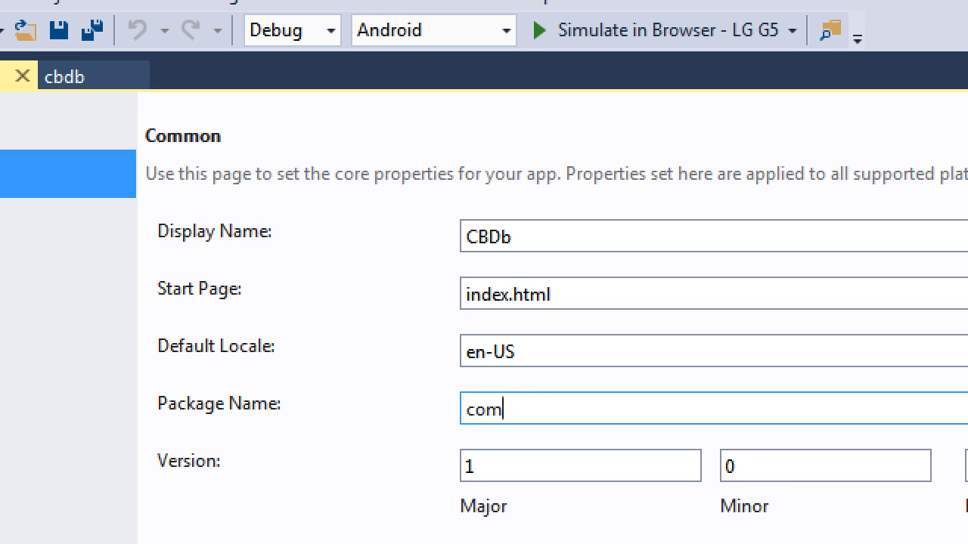
{"action": "type", "text": "ictor"}
{"action": "type", "text": ".cdb"}
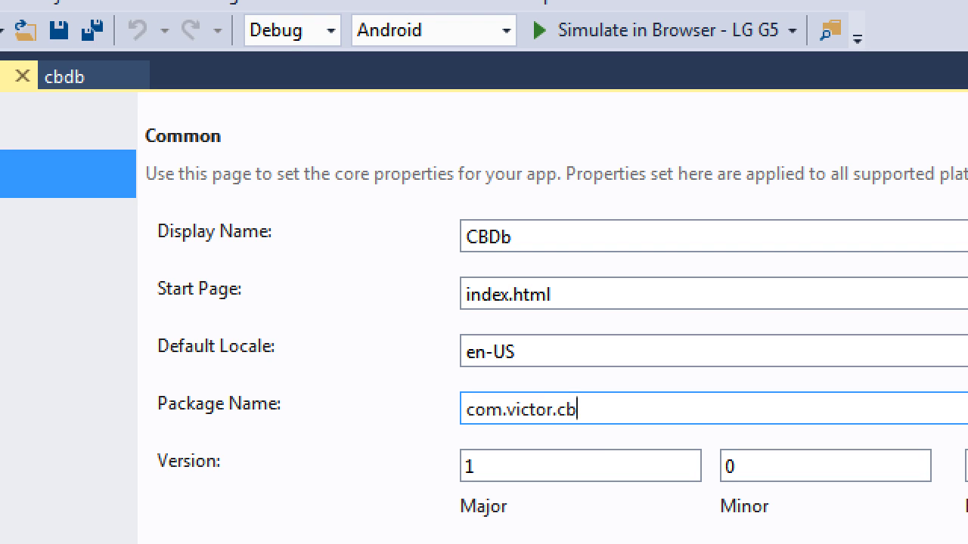
{"action": "key", "text": "BackSpace"}
{"action": "type", "text": "db"}
{"action": "key", "text": "BackSpace"}
{"action": "key", "text": "BackSpace"}
{"action": "type", "text": "d"}
{"action": "key", "text": "BackSpace"}
{"action": "type", "text": "bdb"}
Step: Replace the middle part of the package name with smith, making it com.smith.cbdb
{"action": "key", "text": "Left"}
{"action": "key", "text": "Left"}
{"action": "key", "text": "Left"}
{"action": "key", "text": "Left"}
{"action": "key", "text": "Left"}
{"action": "key", "text": "shift+Left"}
{"action": "key", "text": "shift+Left"}
{"action": "key", "text": "shift+Left"}
{"action": "key", "text": "shift+Left"}
{"action": "key", "text": "shift+Left"}
{"action": "key", "text": "shift+Left"}
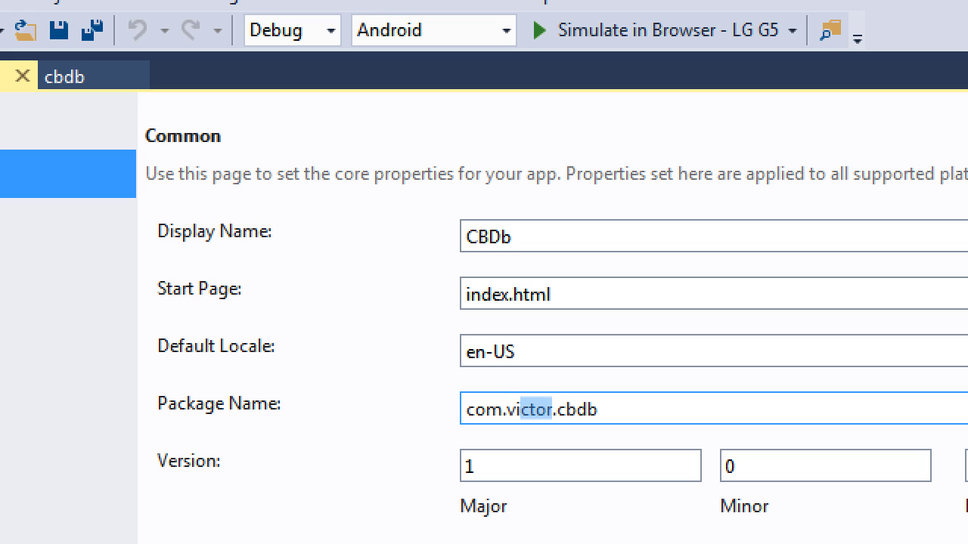
{"action": "type", "text": "smith"}
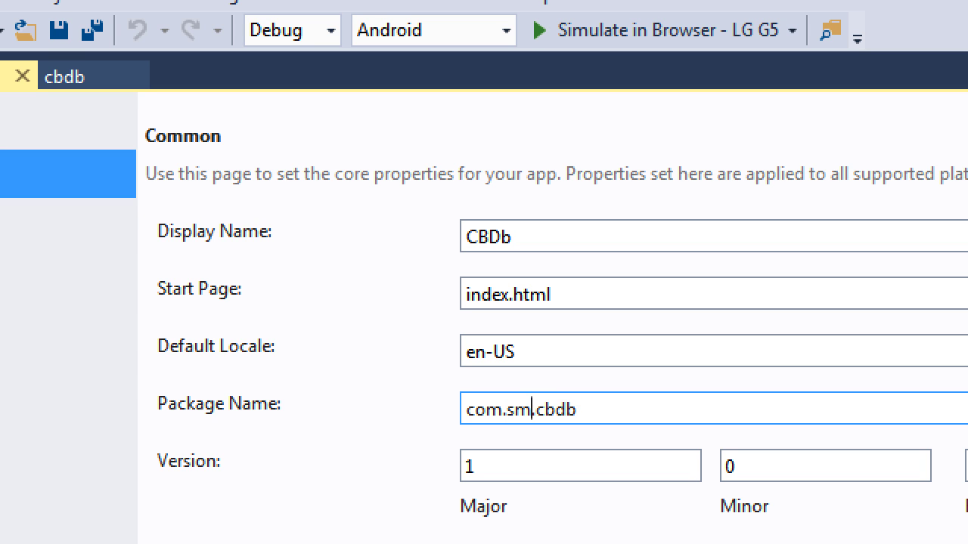
{"action": "key", "text": "End"}
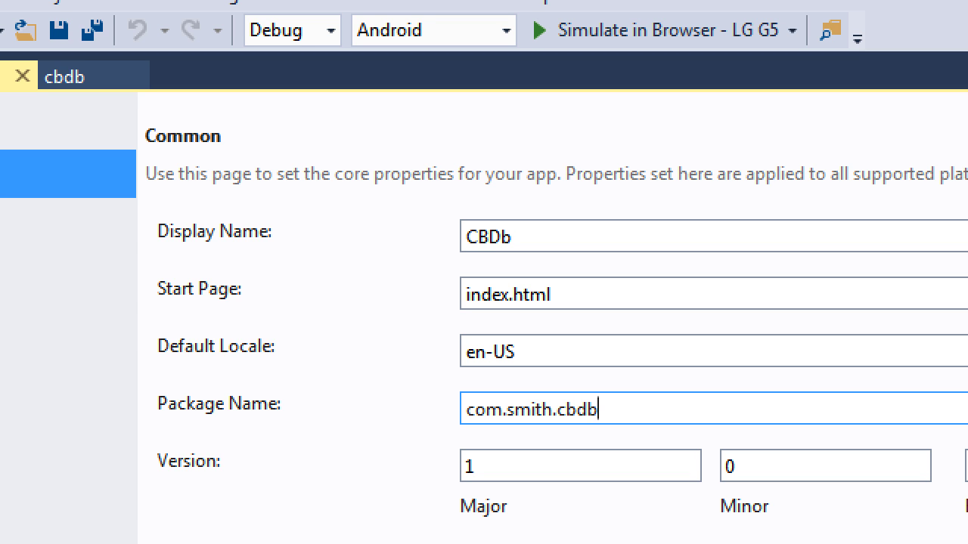
{"action": "type", "text": "2"}
{"action": "key", "text": "BackSpace"}
{"action": "key", "text": "Left"}
{"action": "key", "text": "Left"}
{"action": "key", "text": "Left"}
{"action": "key", "text": "Left"}
{"action": "key", "text": "Left"}
{"action": "key", "text": "ctrl+shift+Left"}
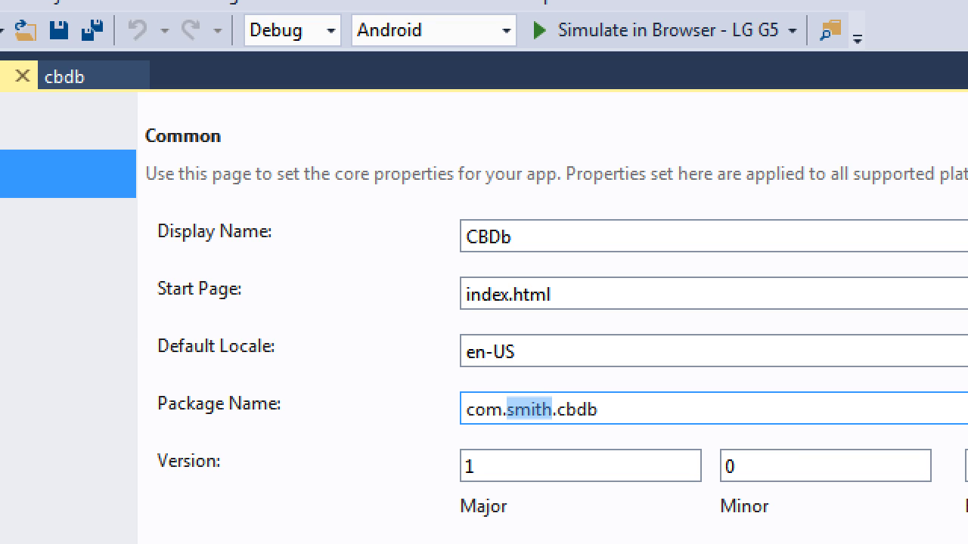
{"action": "key", "text": "End"}
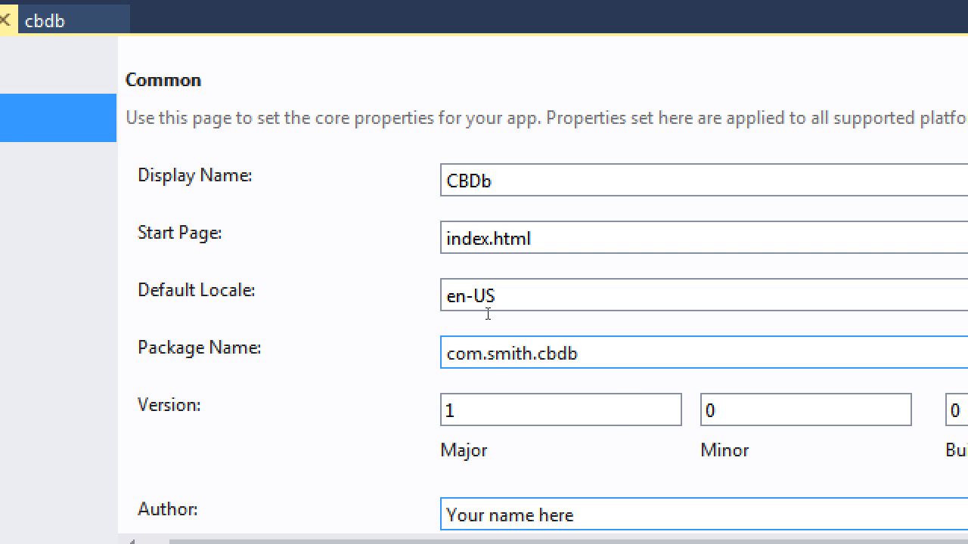
Step: Set the app's minor version to 1 and its build number to 20180308
{"action": "key", "text": "Tab"}
{"action": "key", "text": "Tab"}
{"action": "type", "text": "1"}
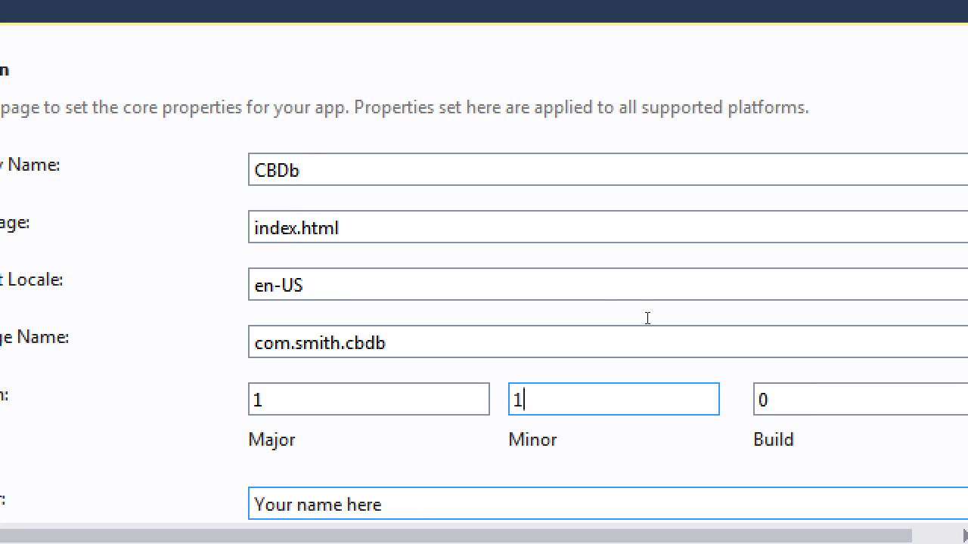
{"action": "key", "text": "Tab"}
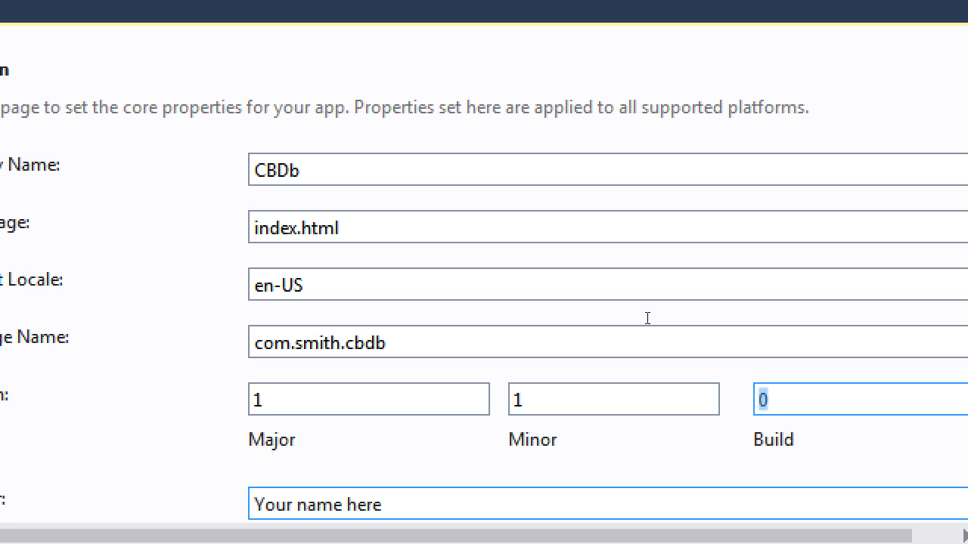
{"action": "type", "text": "201803"}
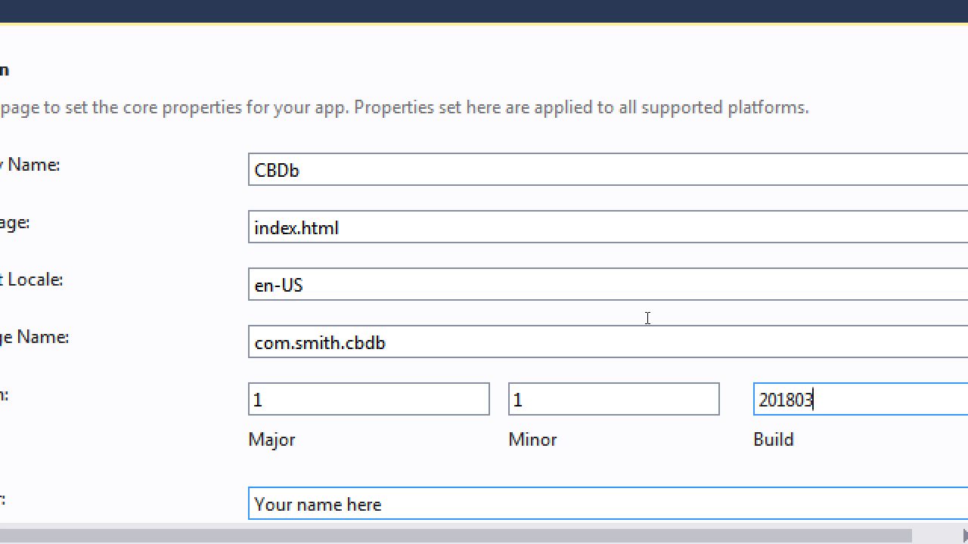
{"action": "type", "text": "08"}
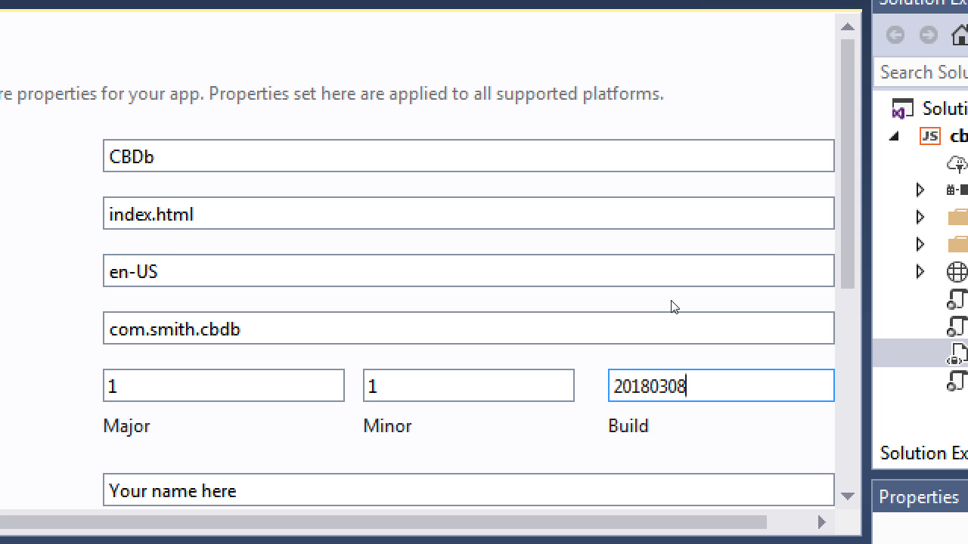
Step: Replace the placeholder author with Smith Apps, LLC
{"action": "scroll", "coordinate": [671, 305], "scroll_direction": "down", "scroll_amount": 3}
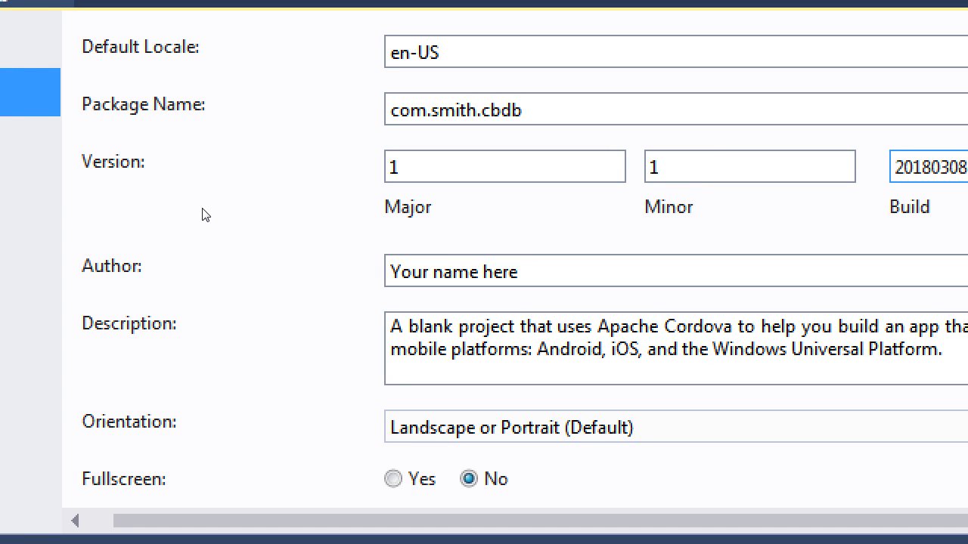
{"action": "key", "text": "Tab"}
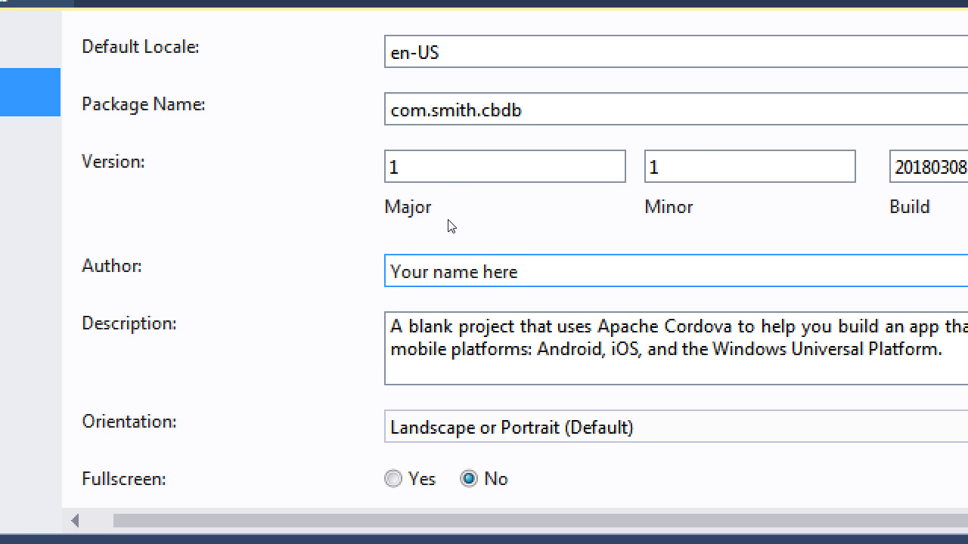
{"action": "key", "text": "ctrl+a"}
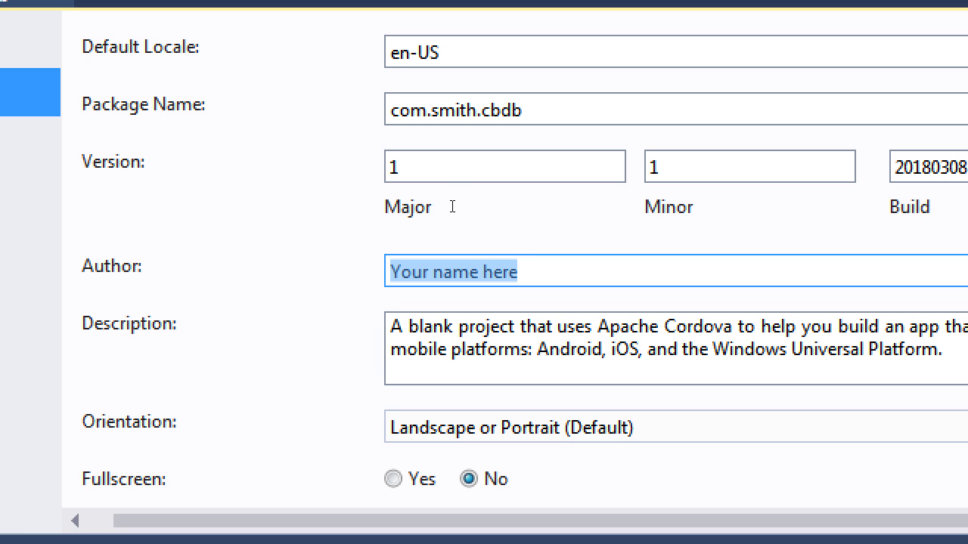
{"action": "type", "text": "Smith App"}
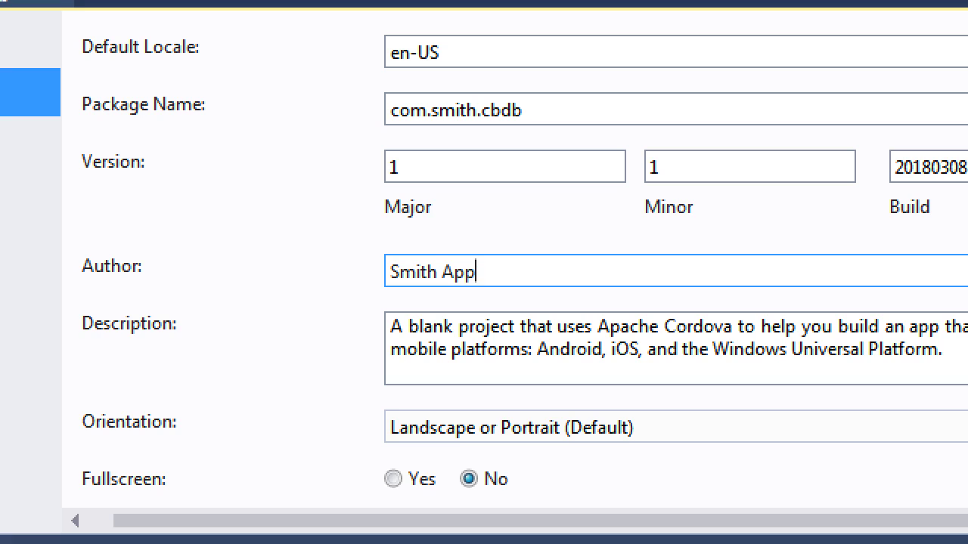
{"action": "type", "text": "s, LLC."}
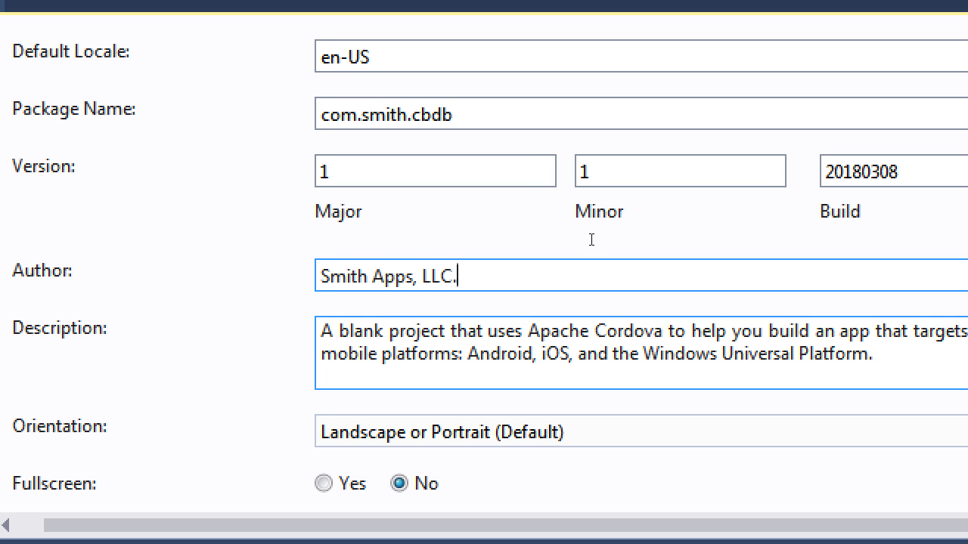
Step: Replace the default description with "Save, track and view your comic book collection!"
{"action": "key", "text": "Tab"}
{"action": "key", "text": "ctrl+a"}
{"action": "key", "text": "Delete"}
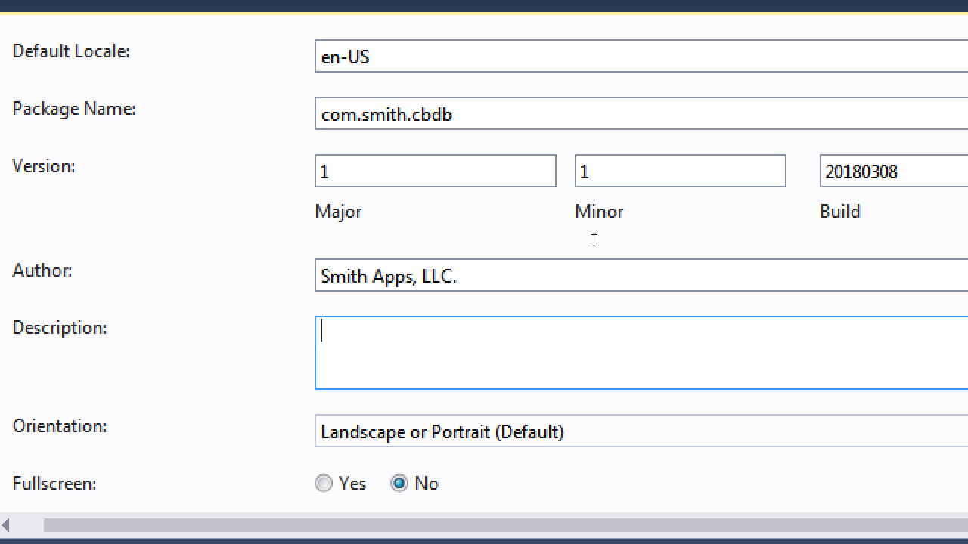
{"action": "type", "text": "Save, track and "}
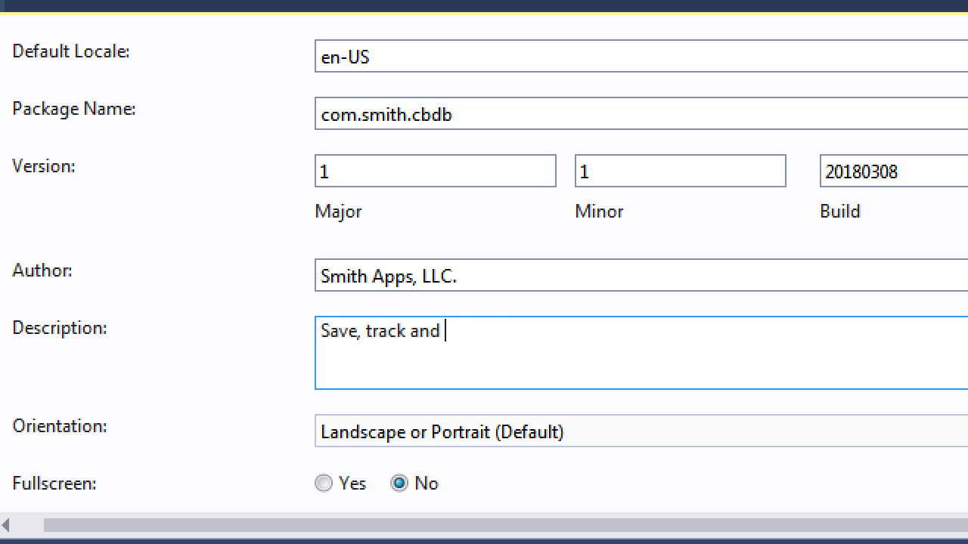
{"action": "type", "text": "view your c"}
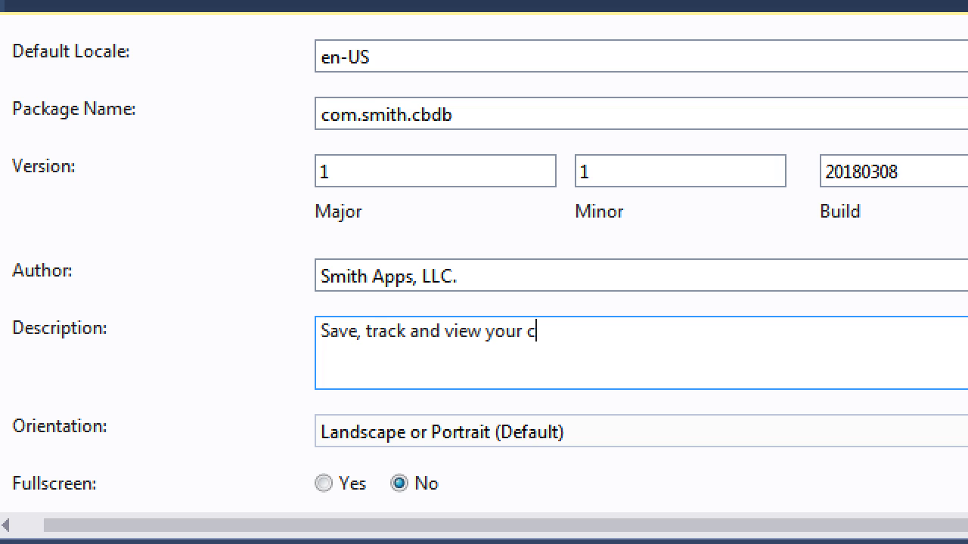
{"action": "type", "text": "omic  boo"}
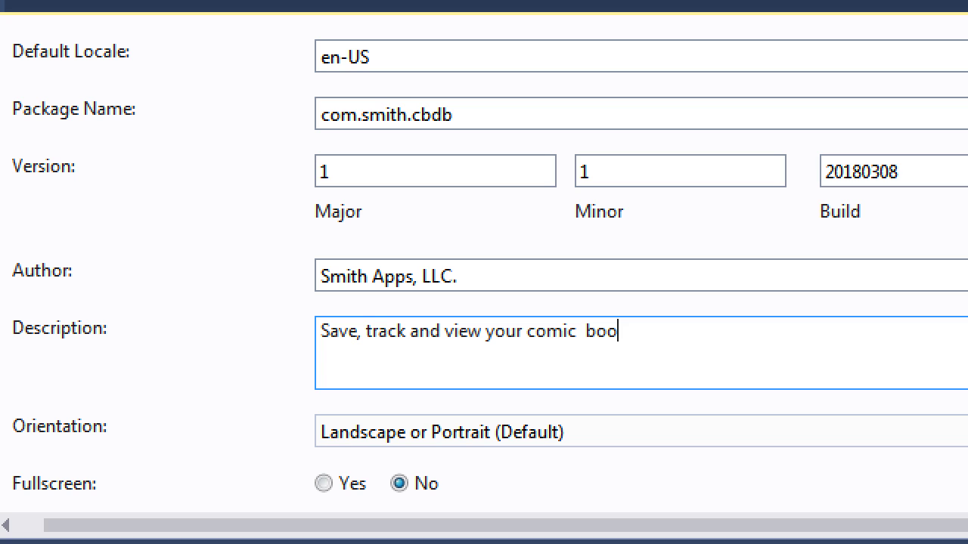
{"action": "type", "text": "k collectio"}
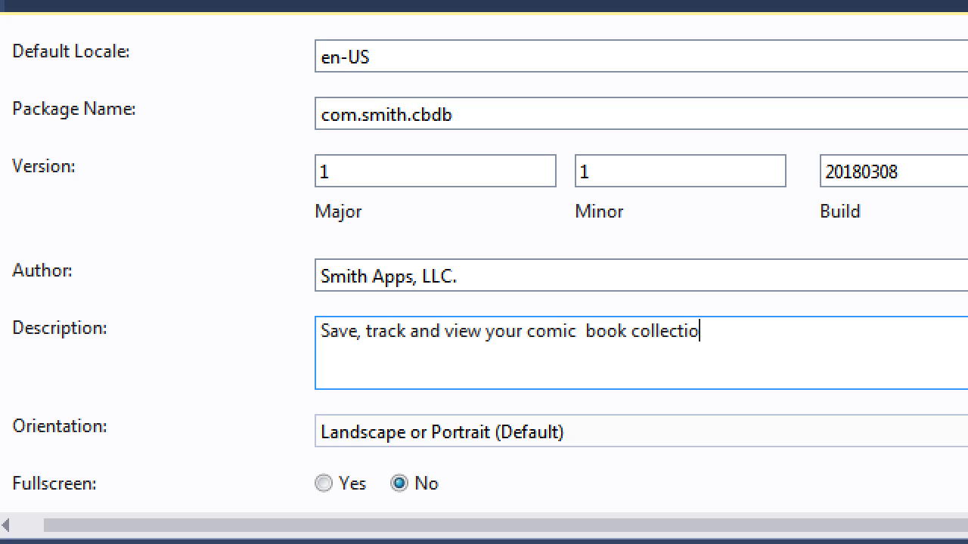
{"action": "type", "text": "n!"}
Step: Set the app's orientation to Portrait and bring the Domain Access settings into view
{"action": "key", "text": "Tab"}
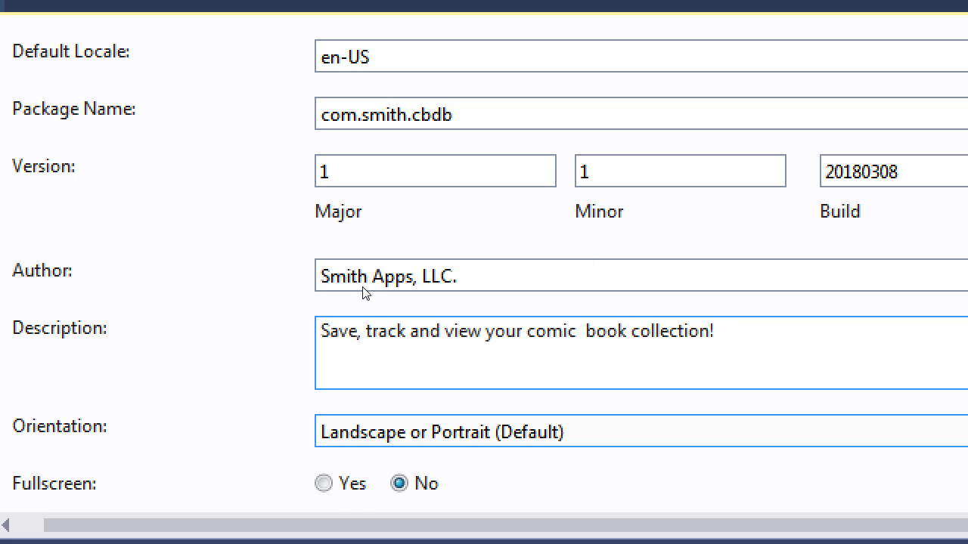
{"action": "key", "text": "alt+Down"}
{"action": "key", "text": "Down"}
{"action": "key", "text": "Down"}
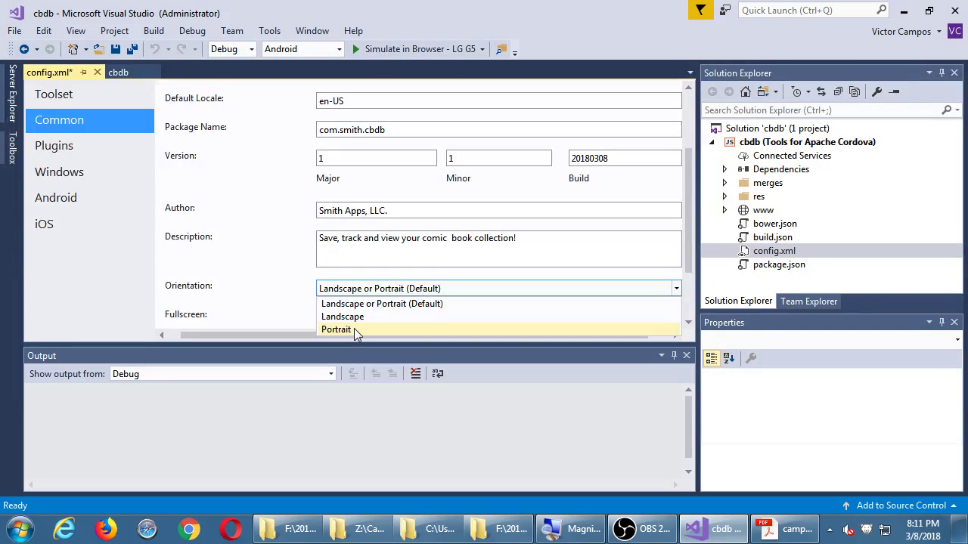
{"action": "left_click", "coordinate": [384, 503]}
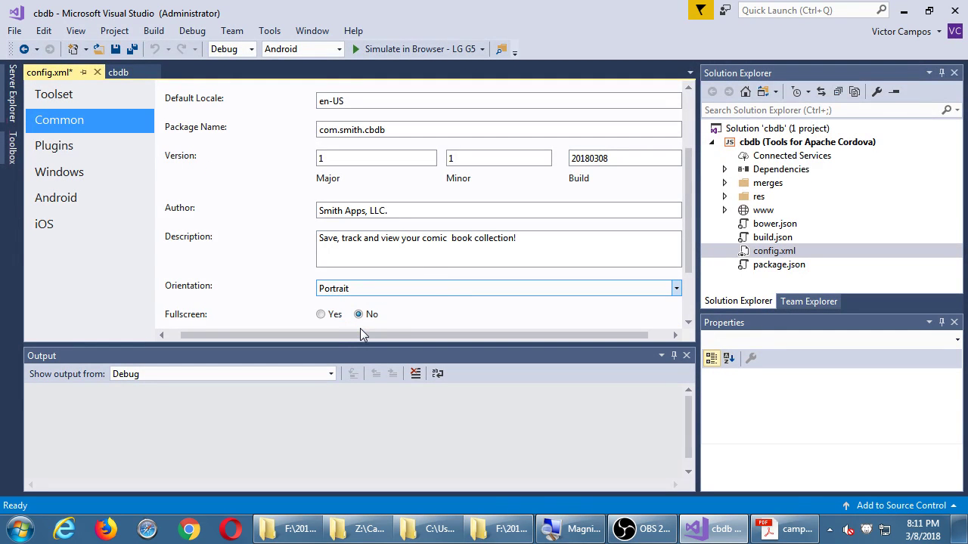
{"action": "left_click", "coordinate": [687, 295]}
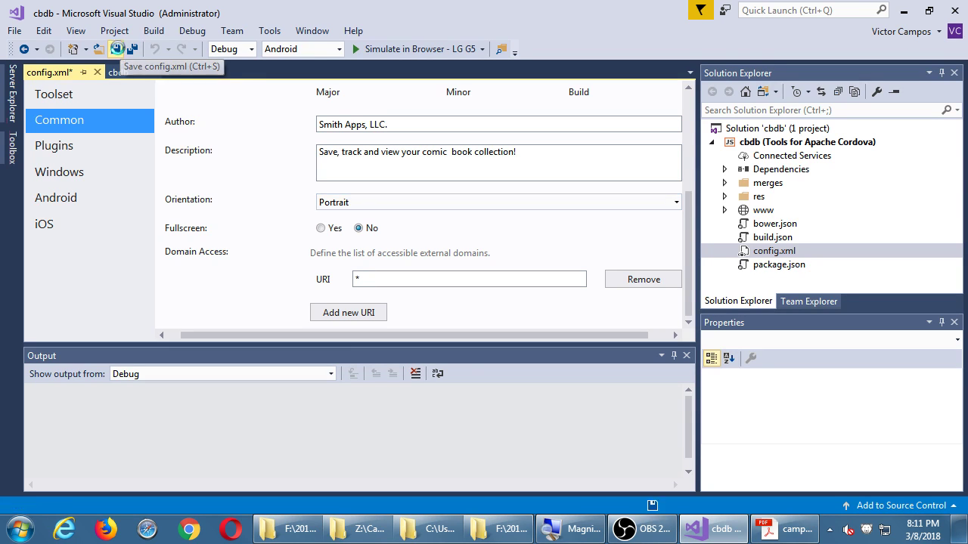
Step: Save config.xml, add the core Console plugin (cordova-plugin-console) to the project, and save again
{"action": "left_click", "coordinate": [118, 50]}
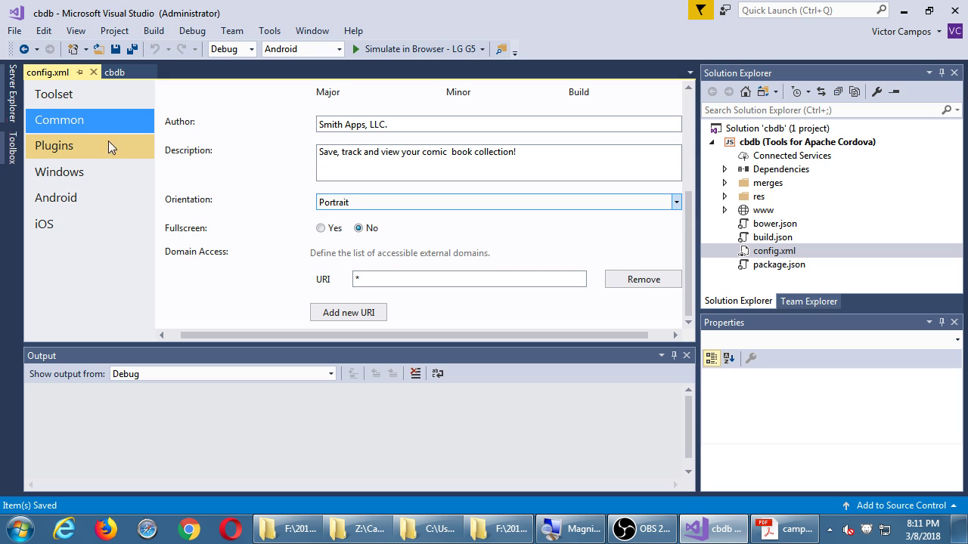
{"action": "left_click", "coordinate": [90, 149]}
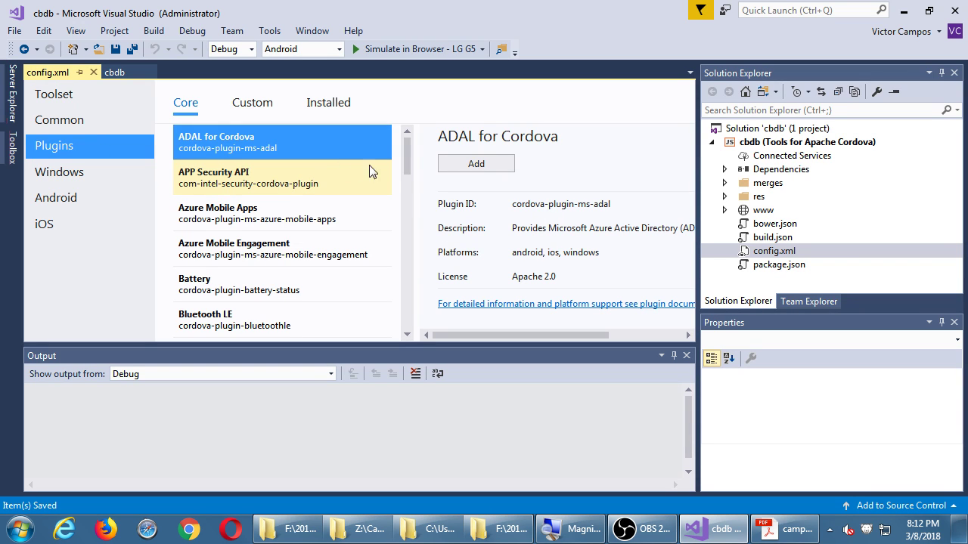
{"action": "scroll", "coordinate": [413, 192], "scroll_direction": "down", "scroll_amount": 2}
{"action": "mouse_move", "coordinate": [413, 190]}
{"action": "left_mouse_down"}
{"action": "mouse_move", "coordinate": [406, 134]}
{"action": "mouse_move", "coordinate": [398, 193]}
{"action": "left_mouse_up"}
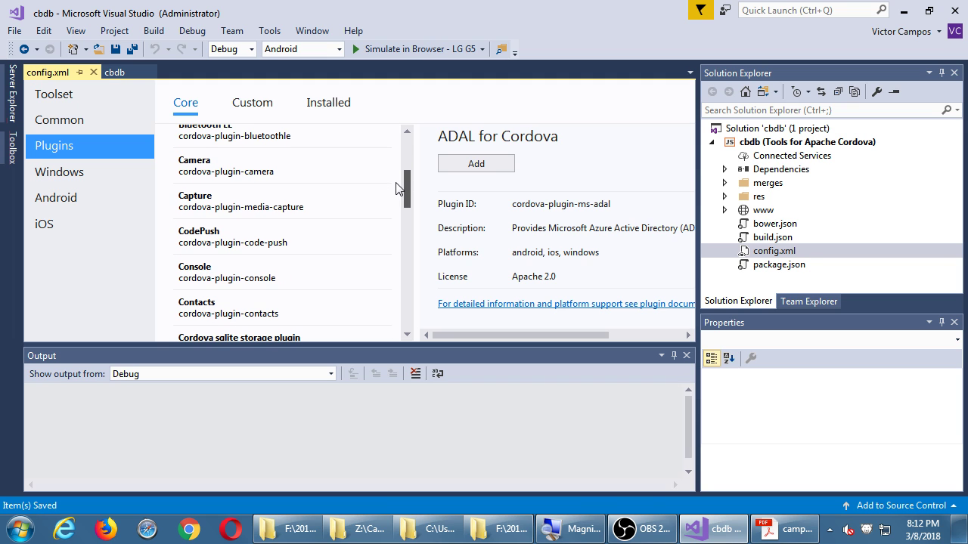
{"action": "left_click", "coordinate": [239, 281]}
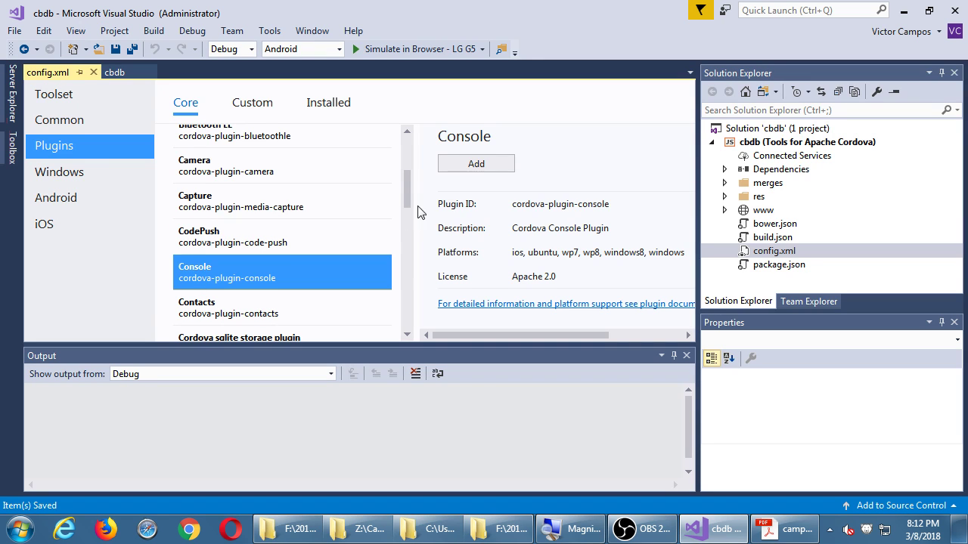
{"action": "left_click", "coordinate": [479, 165]}
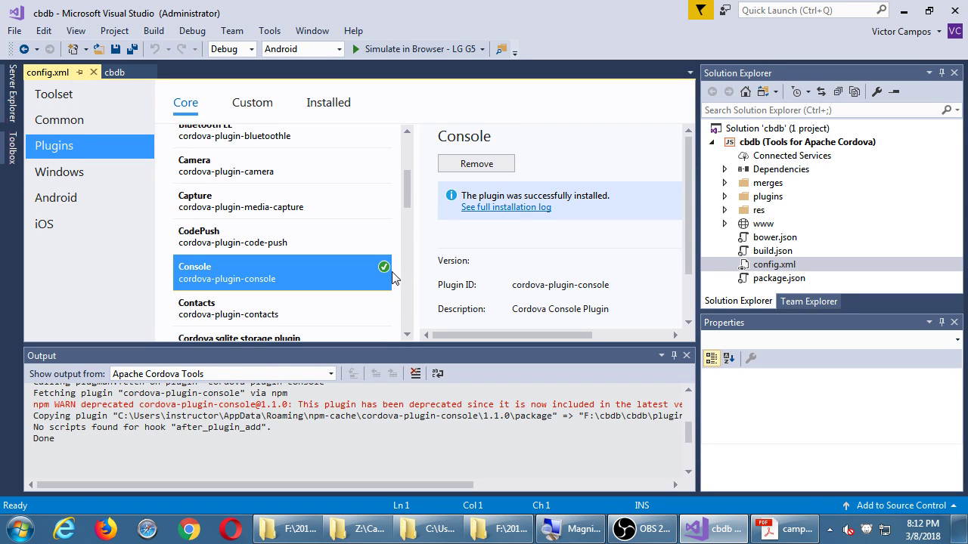
{"action": "left_click", "coordinate": [118, 50]}
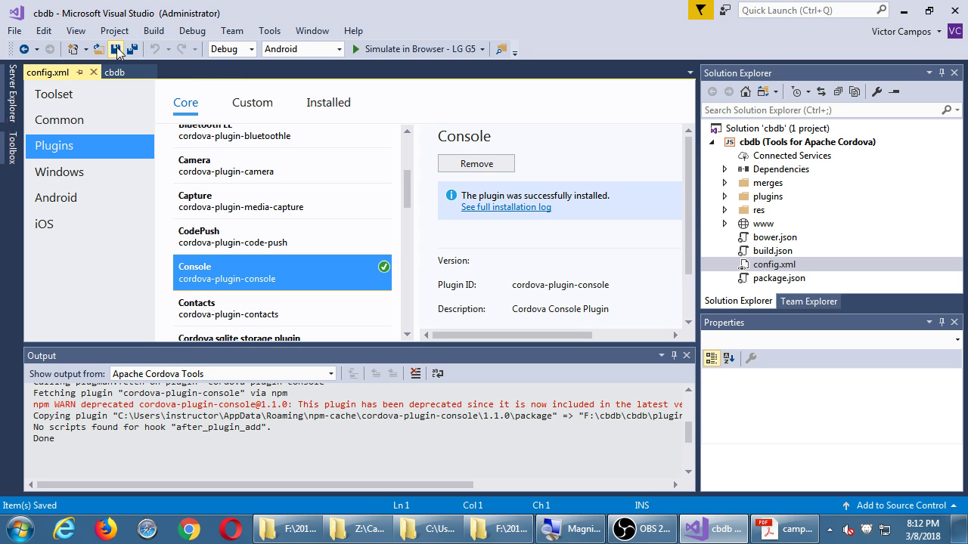
Step: Check the properties of the cbdb project folder on the F: drive in Windows Explorer and return to Visual Studio
{"action": "left_click", "coordinate": [294, 532]}
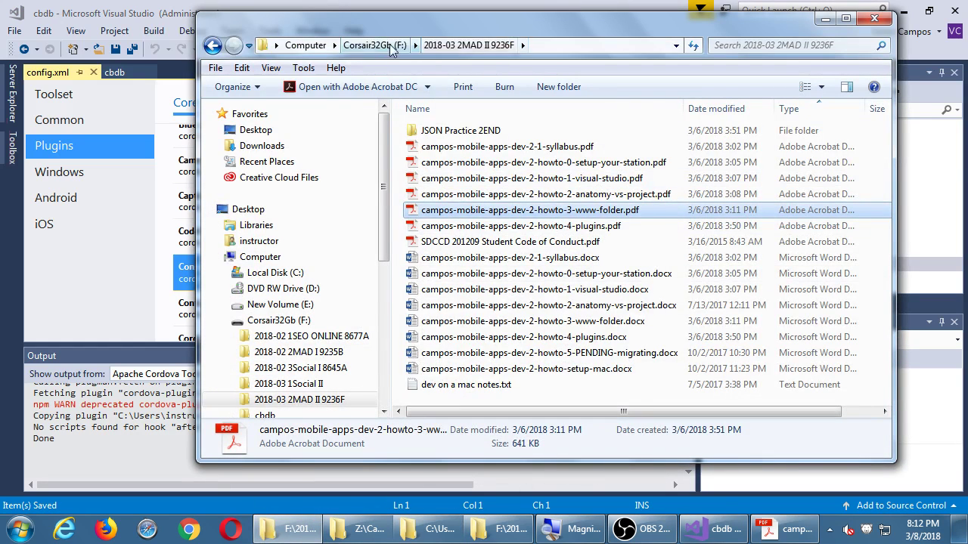
{"action": "left_click", "coordinate": [392, 47]}
{"action": "left_click", "coordinate": [431, 211]}
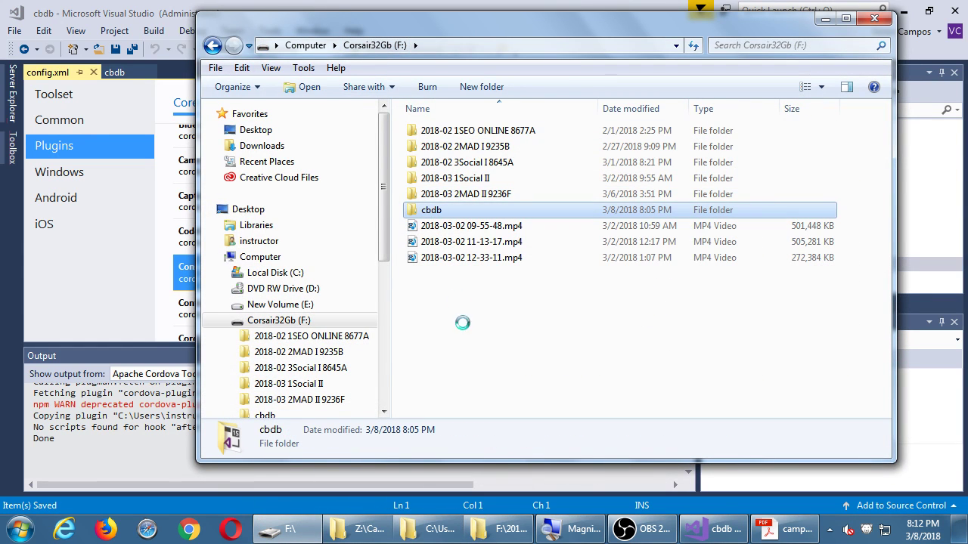
{"action": "key", "text": "Menu"}
{"action": "left_click", "coordinate": [509, 502]}
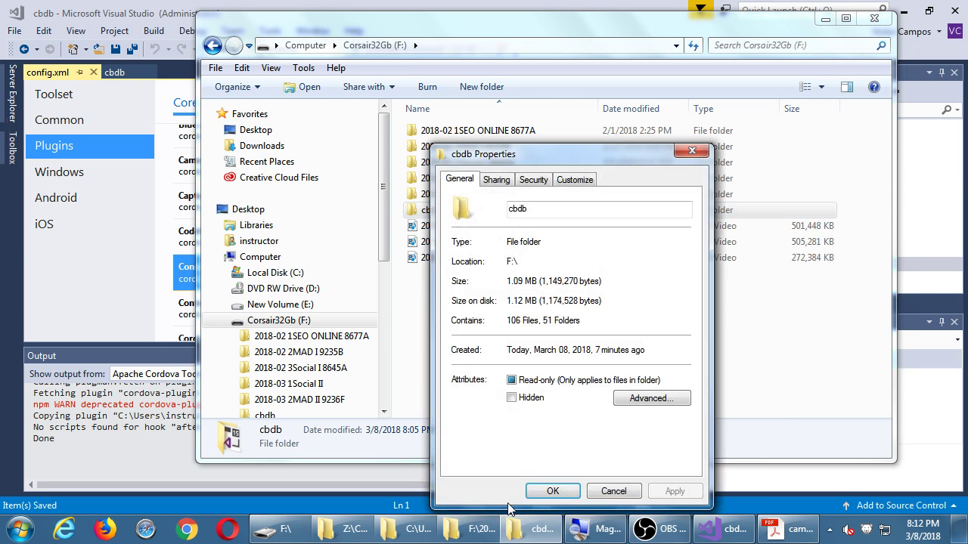
{"action": "left_click", "coordinate": [612, 495]}
{"action": "left_click", "coordinate": [369, 6]}
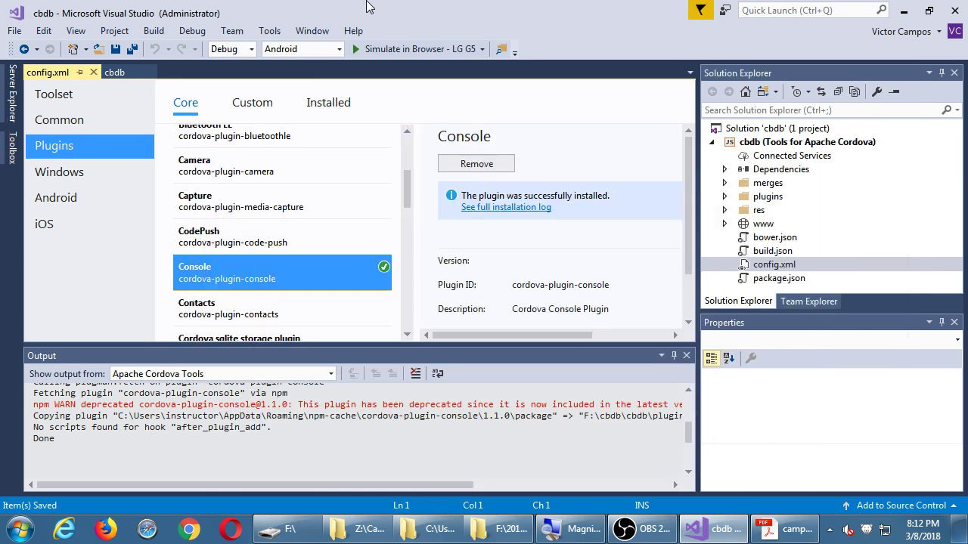
Step: Review the Windows and iOS platform settings in config.xml
{"action": "left_click", "coordinate": [97, 175]}
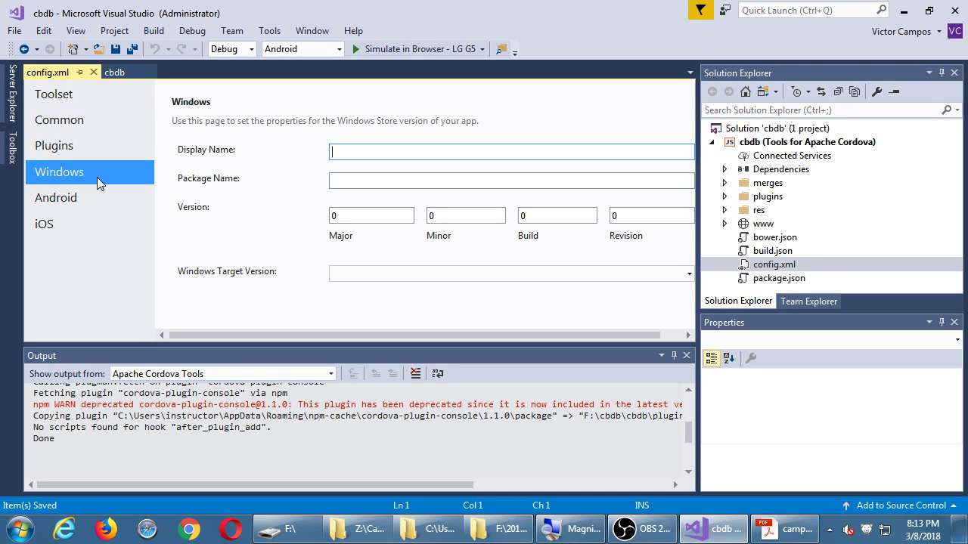
{"action": "left_click", "coordinate": [72, 232]}
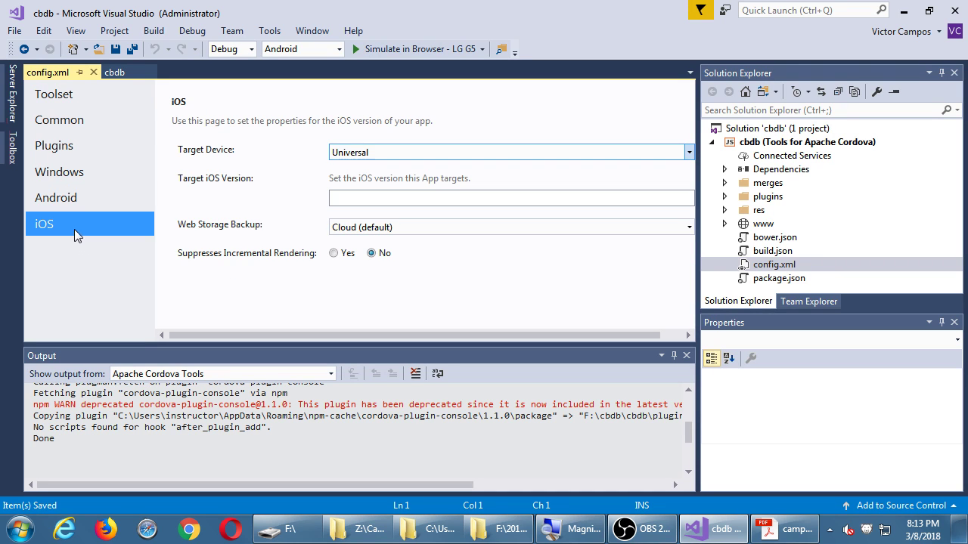
{"action": "left_click", "coordinate": [98, 179]}
{"action": "left_click", "coordinate": [94, 213]}
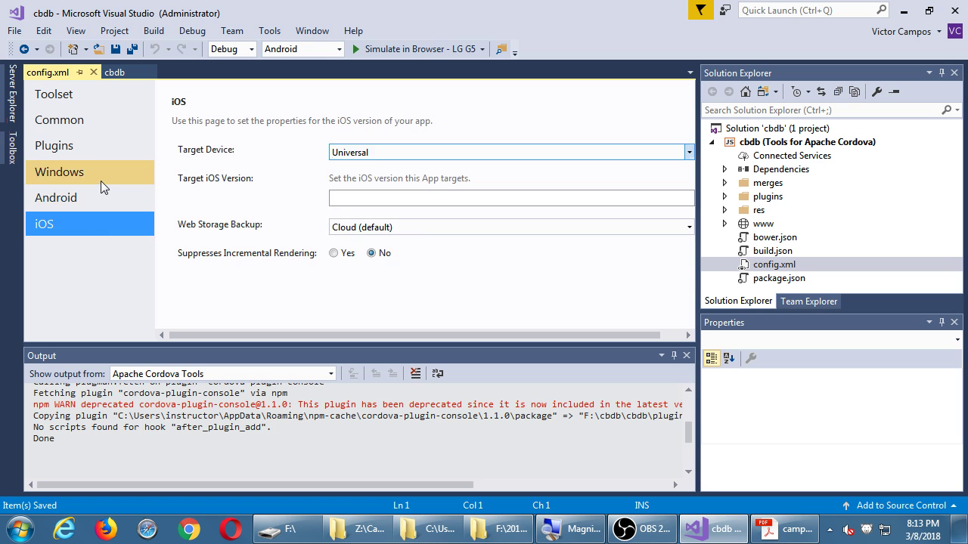
{"action": "left_click", "coordinate": [101, 181]}
{"action": "left_click", "coordinate": [101, 211]}
{"action": "left_click", "coordinate": [105, 178]}
{"action": "left_click", "coordinate": [105, 216]}
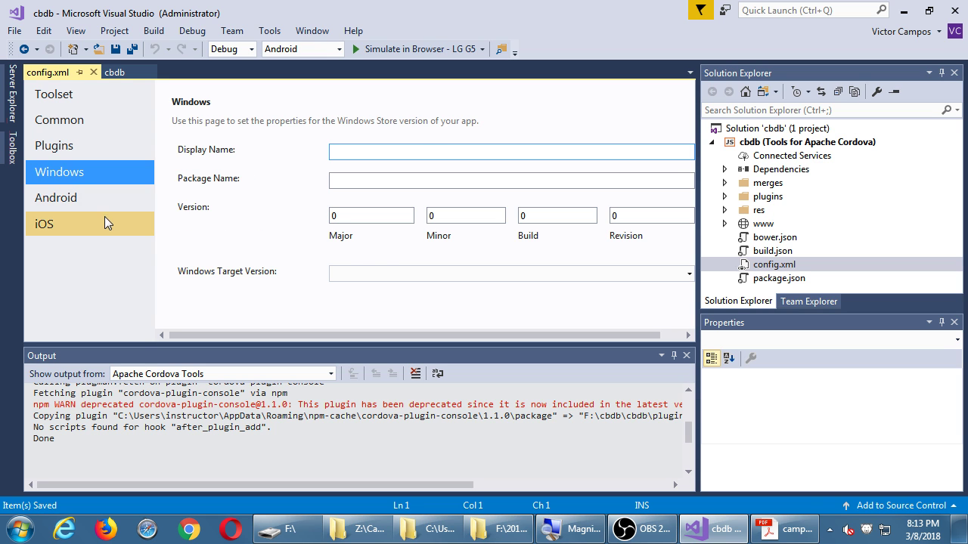
Step: Set the Android version code to 1 in config.xml
{"action": "left_click", "coordinate": [98, 198]}
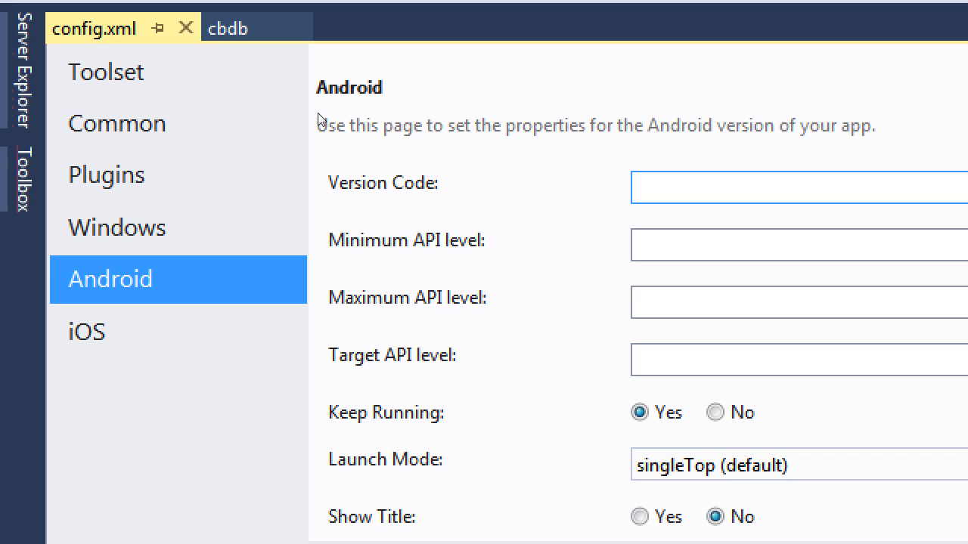
{"action": "type", "text": "1"}
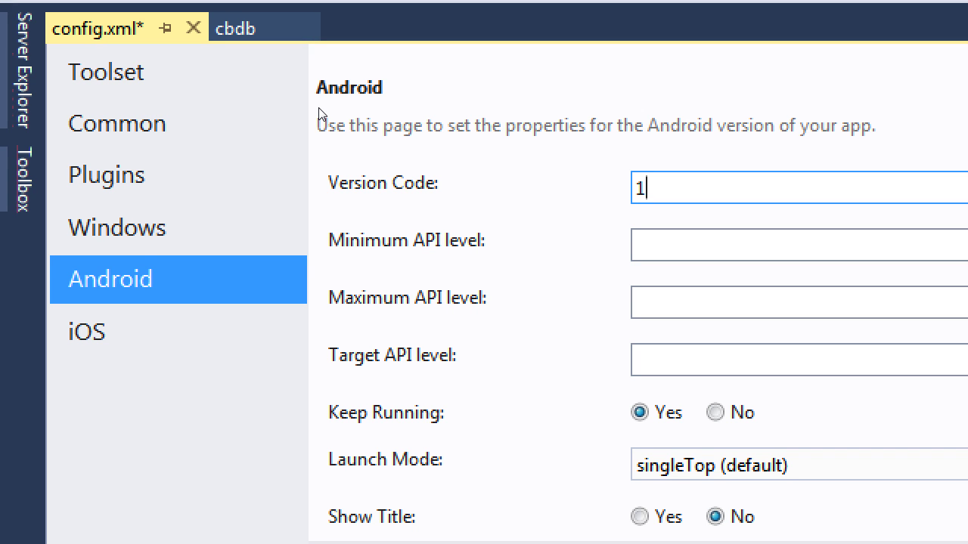
{"action": "key", "text": "BackSpace"}
{"action": "type", "text": "4"}
{"action": "key", "text": "BackSpace"}
{"action": "type", "text": "1"}
Step: Compare the Android version code with the major, minor and build numbers in the common app settings
{"action": "left_click", "coordinate": [118, 123]}
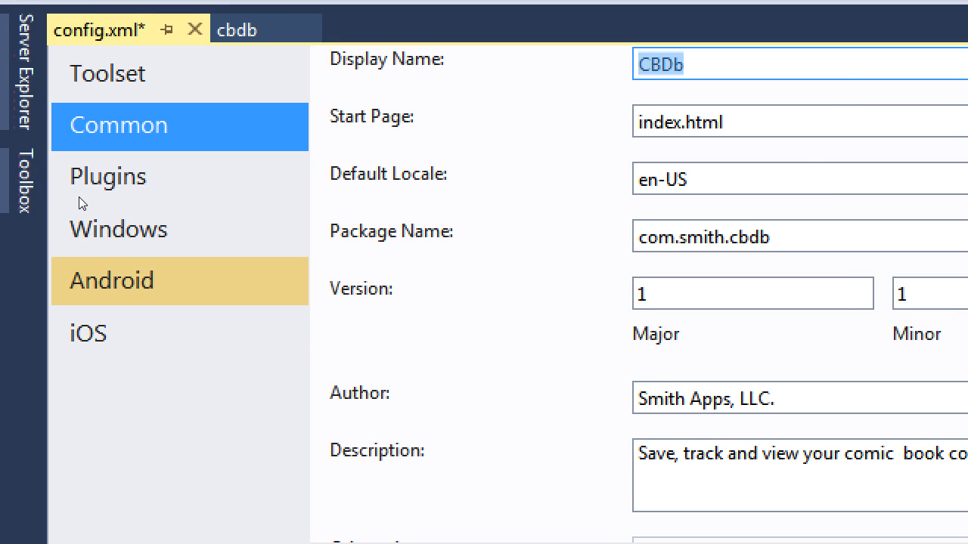
{"action": "left_click", "coordinate": [112, 280]}
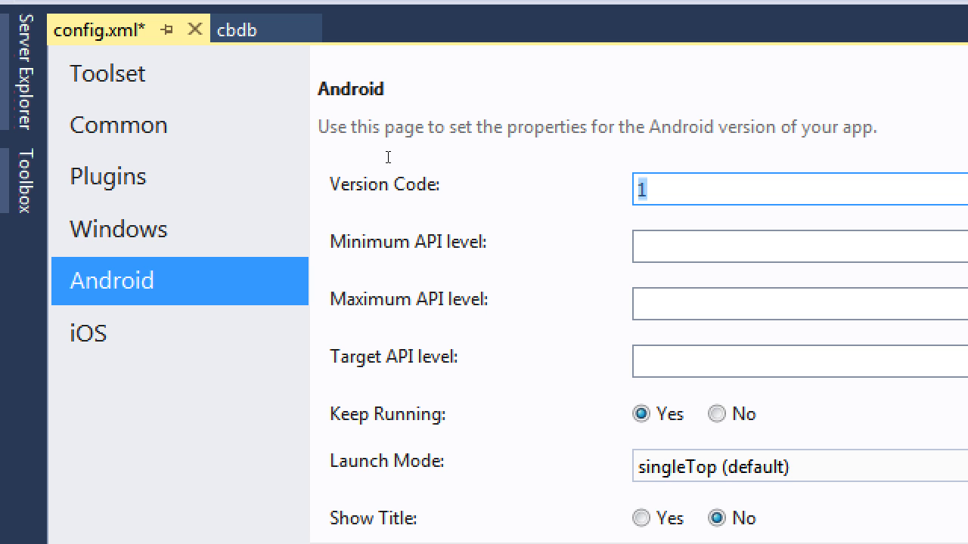
{"action": "left_click", "coordinate": [75, 127]}
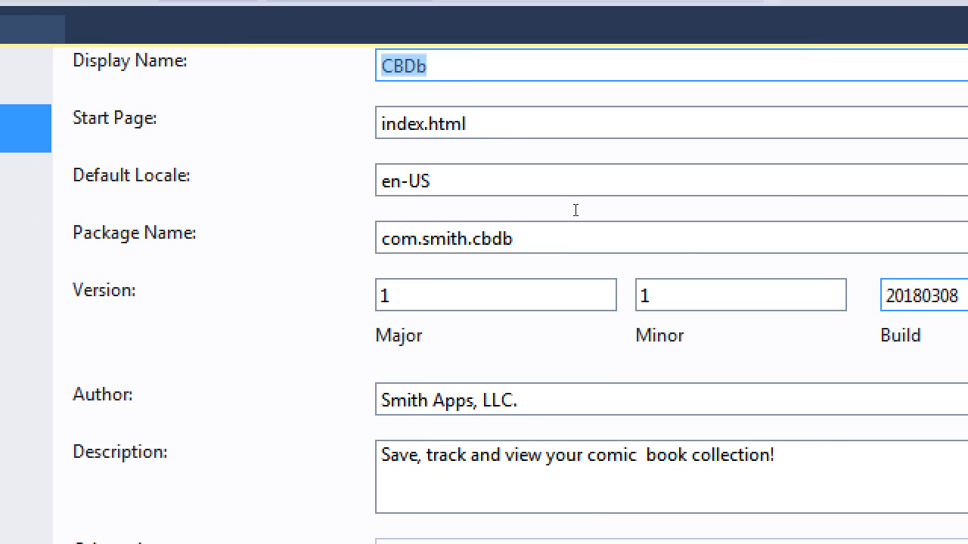
{"action": "key", "text": "Tab"}
{"action": "key", "text": "Tab"}
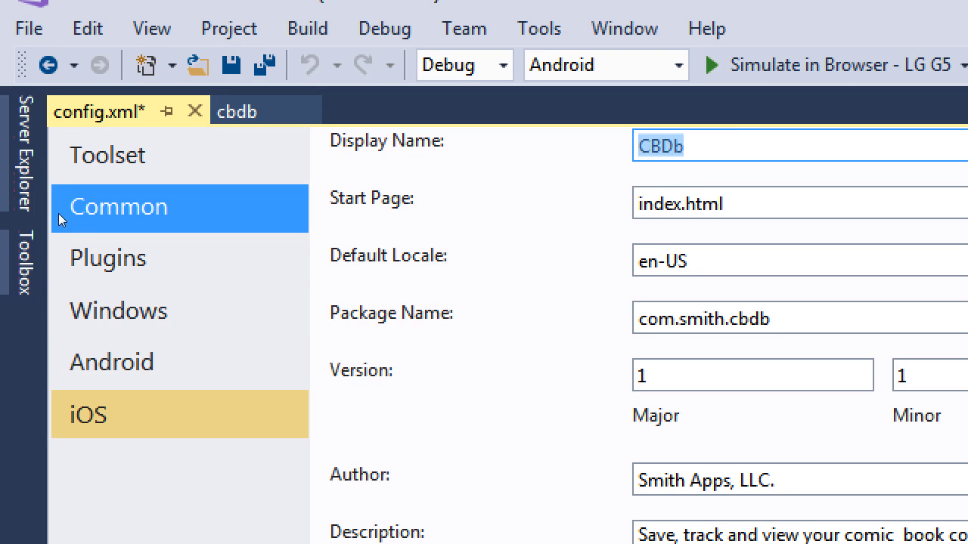
Step: Try Android version codes such as 2, 3 and 100, and set the version code back to 1
{"action": "type", "text": "2"}
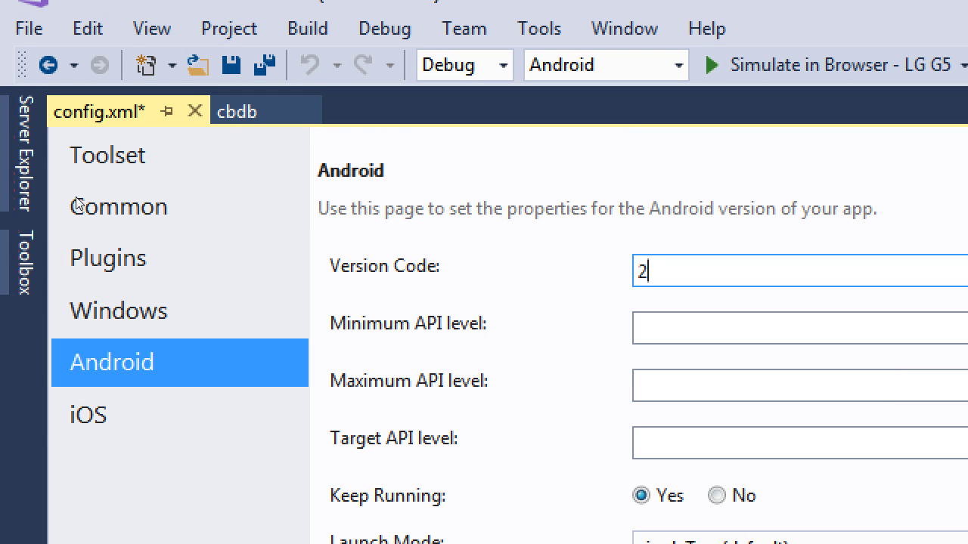
{"action": "key", "text": "BackSpace"}
{"action": "type", "text": "3"}
{"action": "key", "text": "BackSpace"}
{"action": "type", "text": "100"}
{"action": "key", "text": "BackSpace"}
{"action": "type", "text": "1"}
{"action": "key", "text": "BackSpace"}
{"action": "type", "text": "9"}
{"action": "key", "text": "BackSpace"}
{"action": "key", "text": "BackSpace"}
{"action": "key", "text": "BackSpace"}
{"action": "type", "text": "1"}
Step: Set the Android minimum API level to 14 and the maximum API level to 27
{"action": "key", "text": "Tab"}
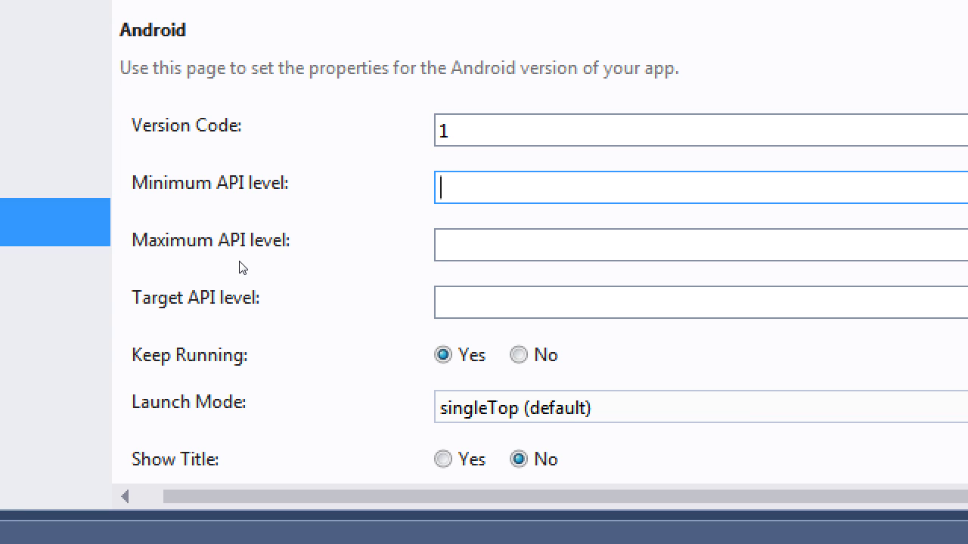
{"action": "type", "text": "7"}
{"action": "key", "text": "BackSpace"}
{"action": "type", "text": "40"}
{"action": "key", "text": "BackSpace"}
{"action": "key", "text": "BackSpace"}
{"action": "type", "text": "14"}
{"action": "key", "text": "Tab"}
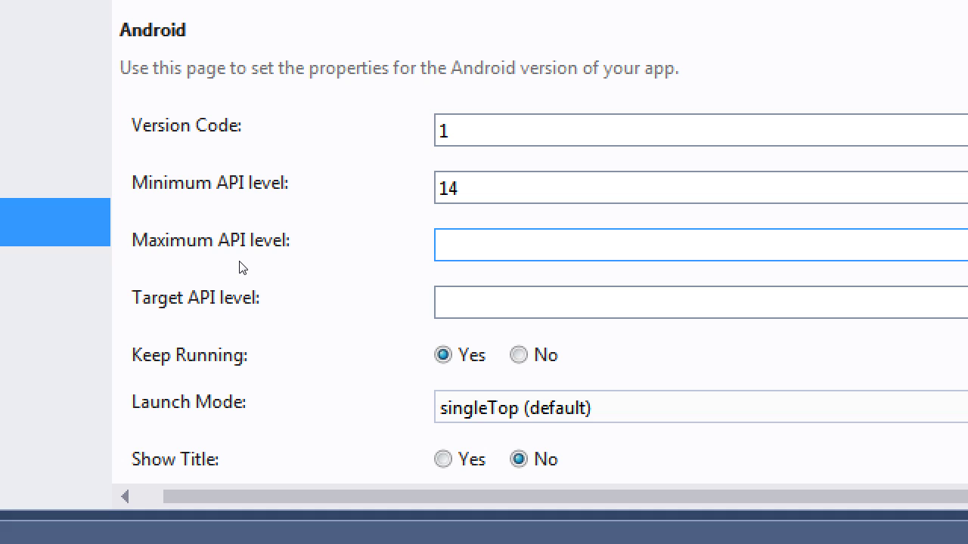
{"action": "type", "text": "27"}
Step: Set the Android target API level to 14
{"action": "key", "text": "Tab"}
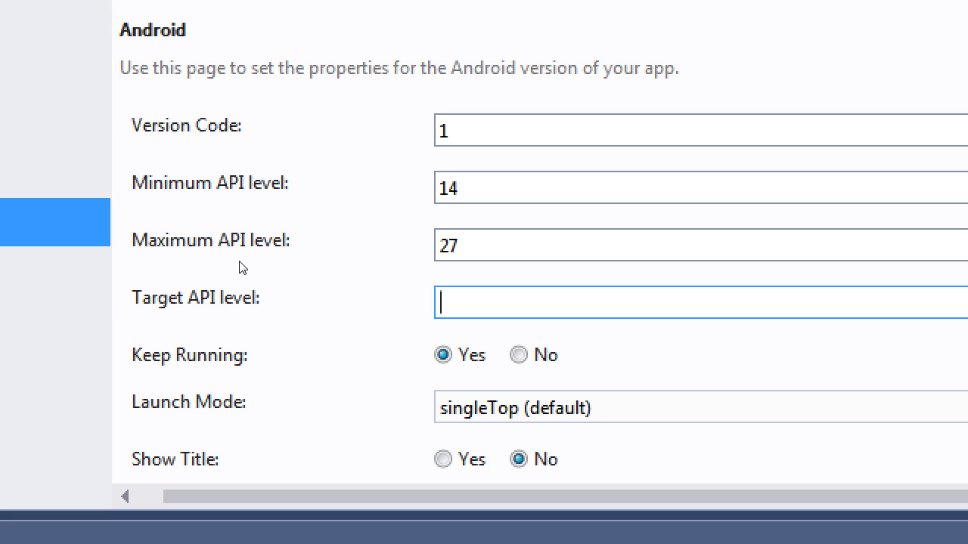
{"action": "type", "text": "27"}
{"action": "key", "text": "BackSpace"}
{"action": "key", "text": "BackSpace"}
{"action": "type", "text": "14"}
{"action": "key", "text": "BackSpace"}
{"action": "key", "text": "BackSpace"}
{"action": "type", "text": "25"}
{"action": "key", "text": "BackSpace"}
{"action": "key", "text": "BackSpace"}
{"action": "type", "text": "14"}
Step: Try 20 for both the minimum and target API levels, and set both back to 14
{"action": "key", "text": "shift+Tab"}
{"action": "key", "text": "shift+Tab"}
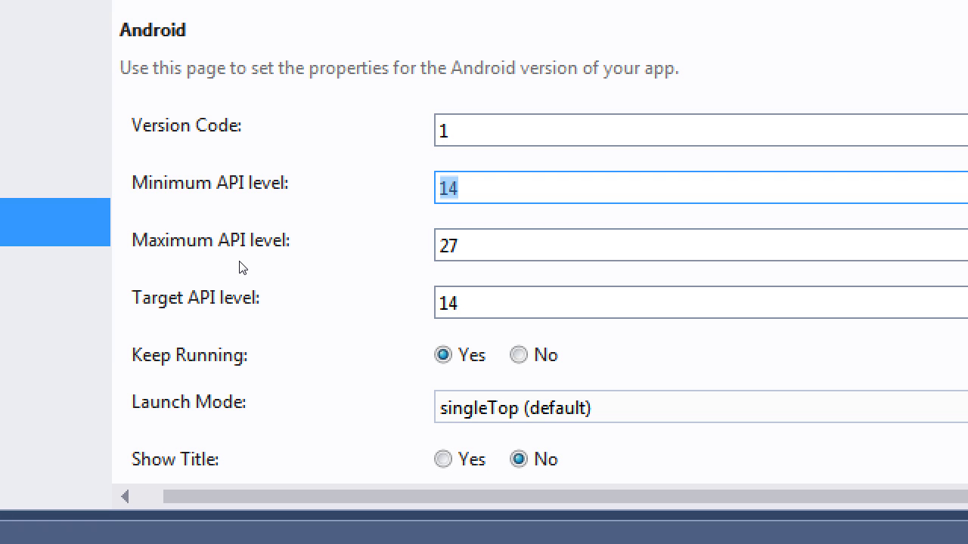
{"action": "type", "text": "20"}
{"action": "key", "text": "Tab"}
{"action": "key", "text": "Tab"}
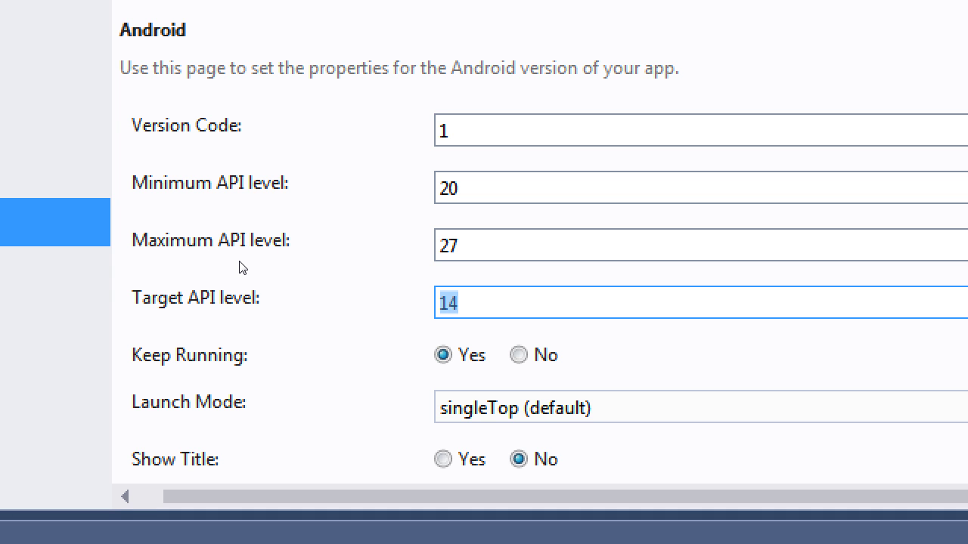
{"action": "type", "text": "20"}
{"action": "key", "text": "ctrl+a"}
{"action": "type", "text": "14"}
{"action": "key", "text": "shift+Tab"}
{"action": "key", "text": "shift+Tab"}
{"action": "type", "text": "14"}
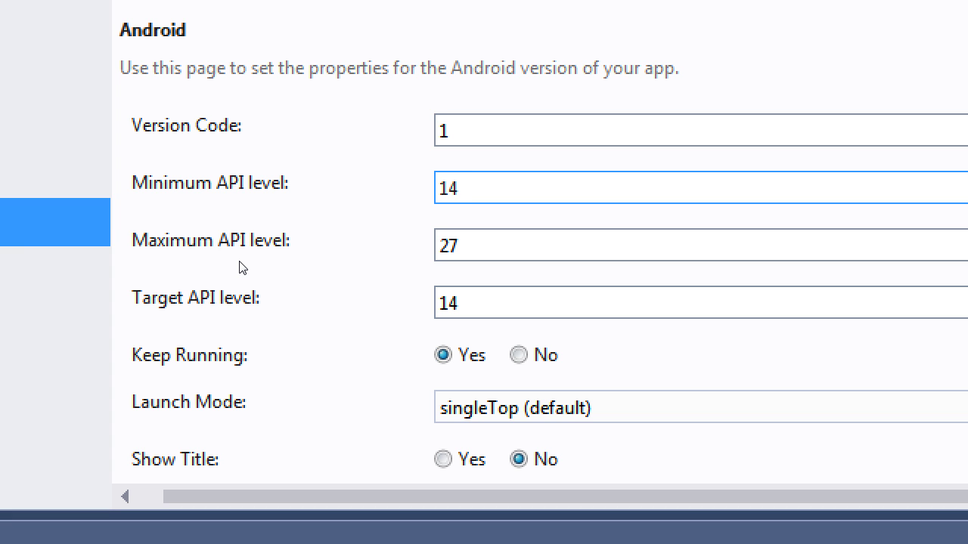
Step: Enable In-App Browser Storage for Android and save config.xml
{"action": "scroll", "coordinate": [242, 267], "scroll_direction": "down", "scroll_amount": 2}
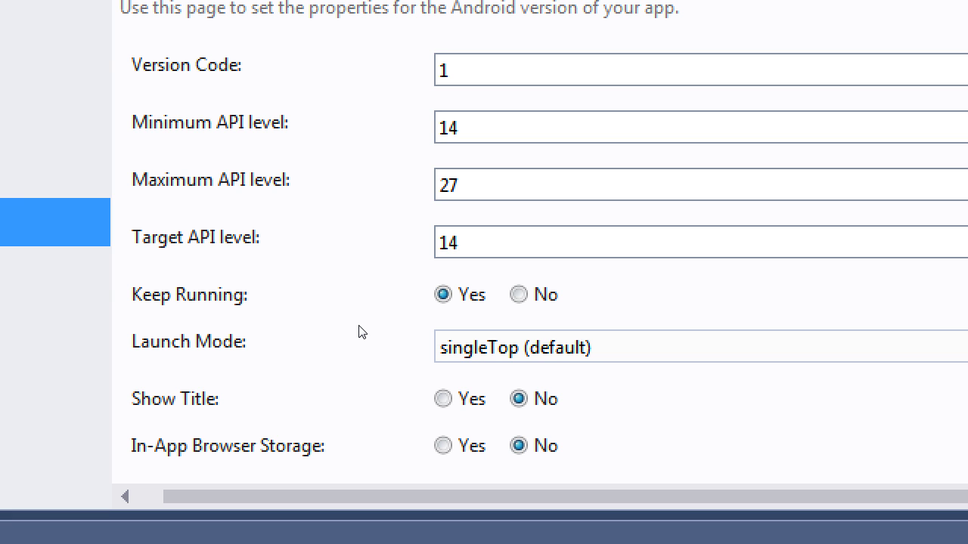
{"action": "key", "text": "Left"}
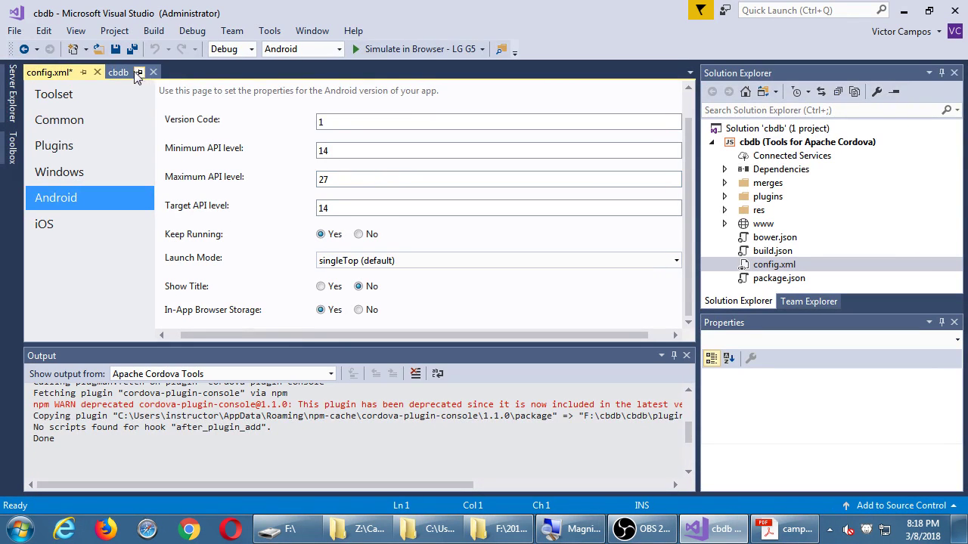
{"action": "left_click", "coordinate": [115, 48]}
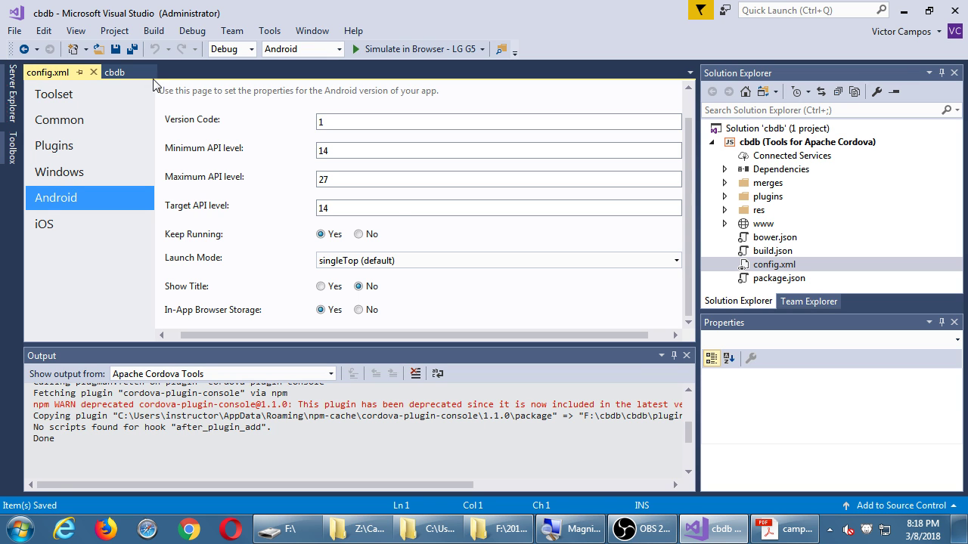
Step: Close config.xml and the cbdb overview document
{"action": "left_click", "coordinate": [121, 75]}
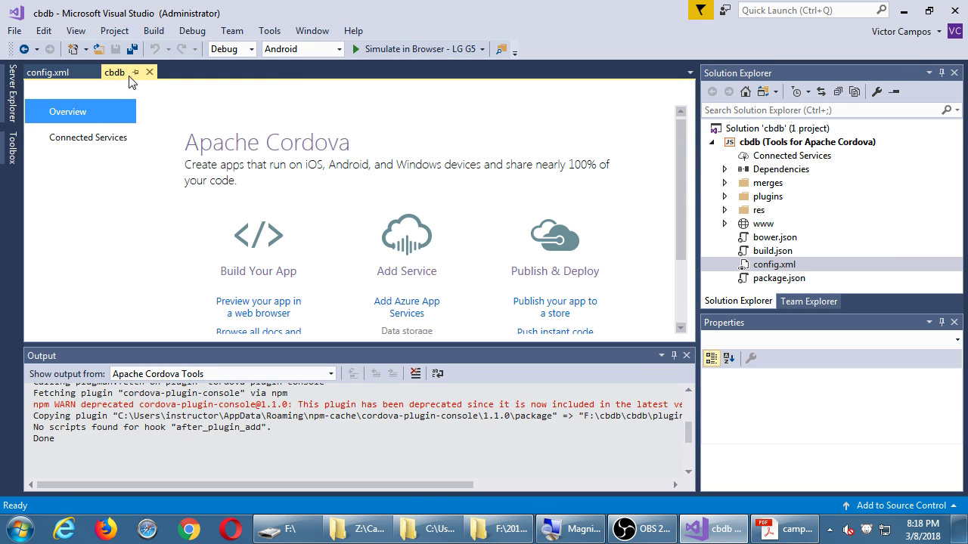
{"action": "left_click", "coordinate": [83, 76]}
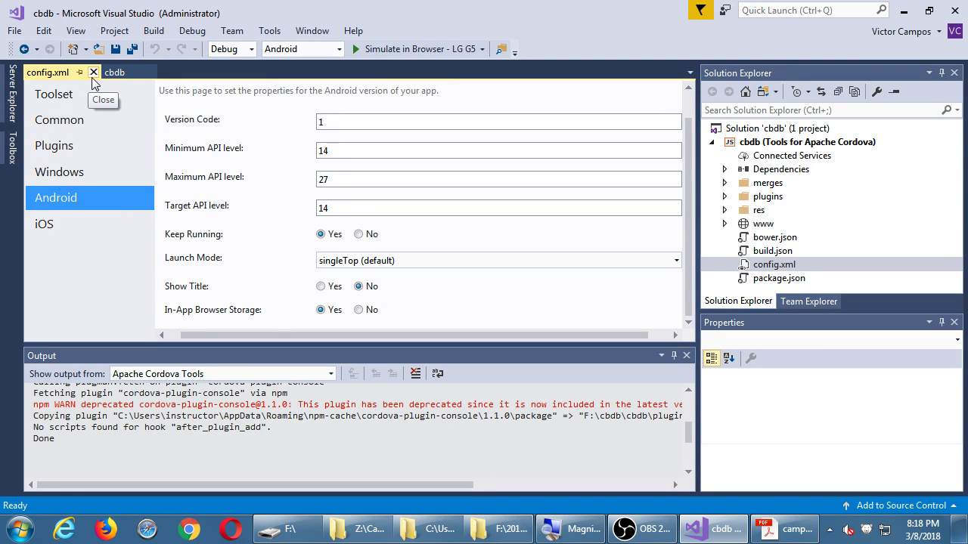
{"action": "left_click", "coordinate": [93, 73]}
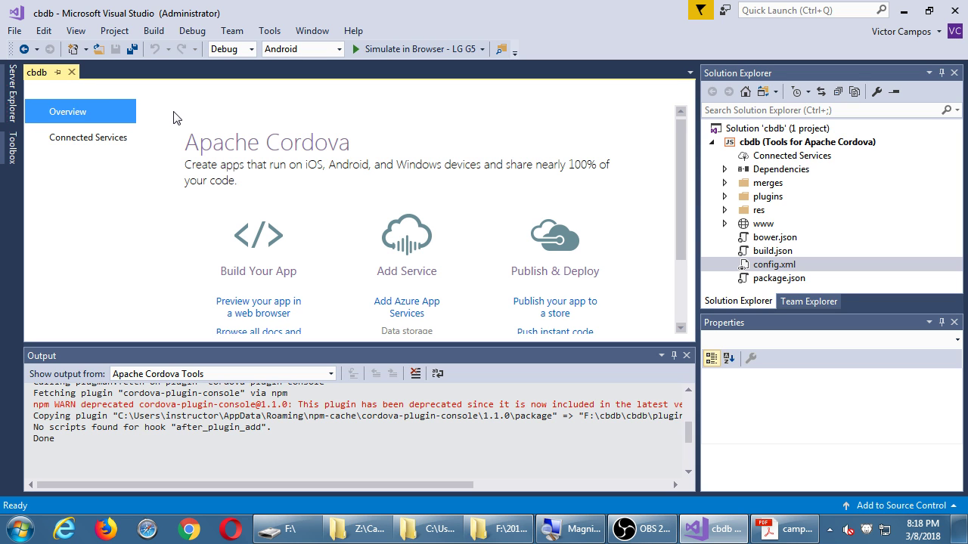
{"action": "left_click", "coordinate": [72, 72]}
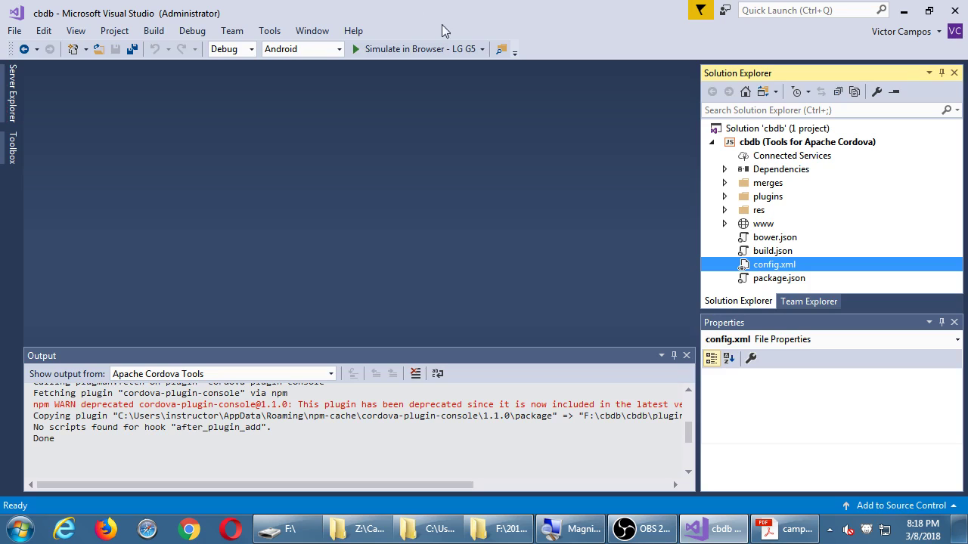
Step: Choose an Android run target for the cbdb app and start debugging it
{"action": "left_click", "coordinate": [482, 48]}
{"action": "left_click", "coordinate": [429, 96]}
{"action": "left_click", "coordinate": [375, 50]}
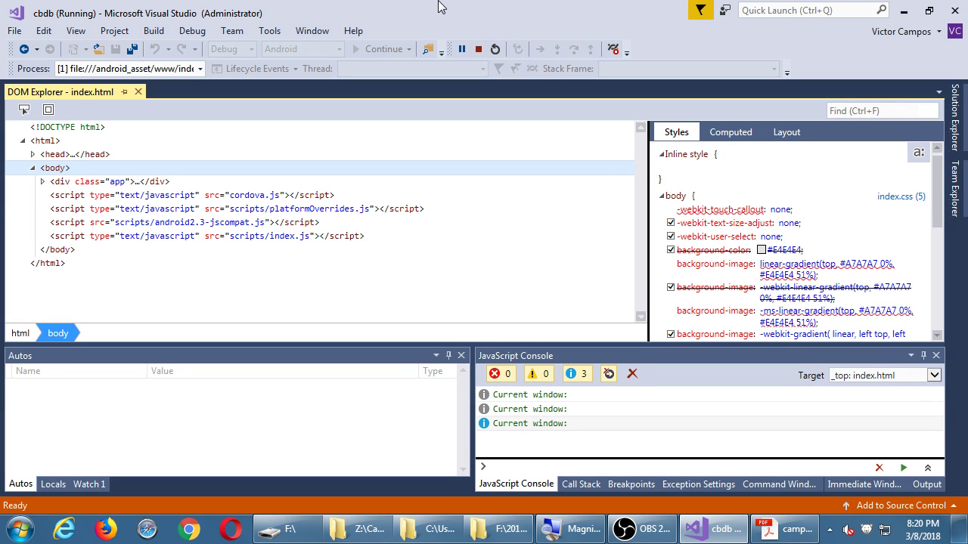
Step: Stop debugging the app, switch to Windows Explorer and open the inner cbdb project folder on the F: drive
{"action": "left_click", "coordinate": [478, 48]}
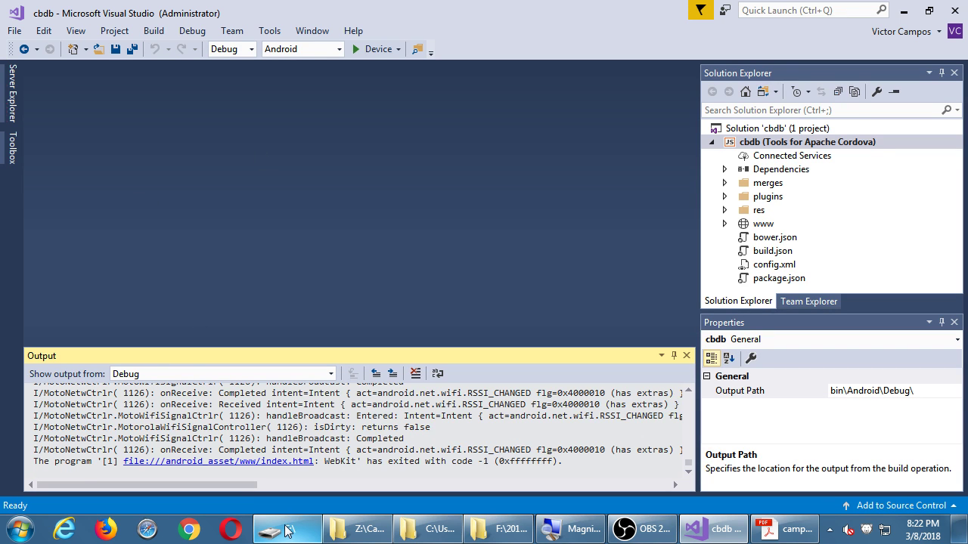
{"action": "mouse_move", "coordinate": [285, 531]}
{"action": "left_click", "coordinate": [146, 454]}
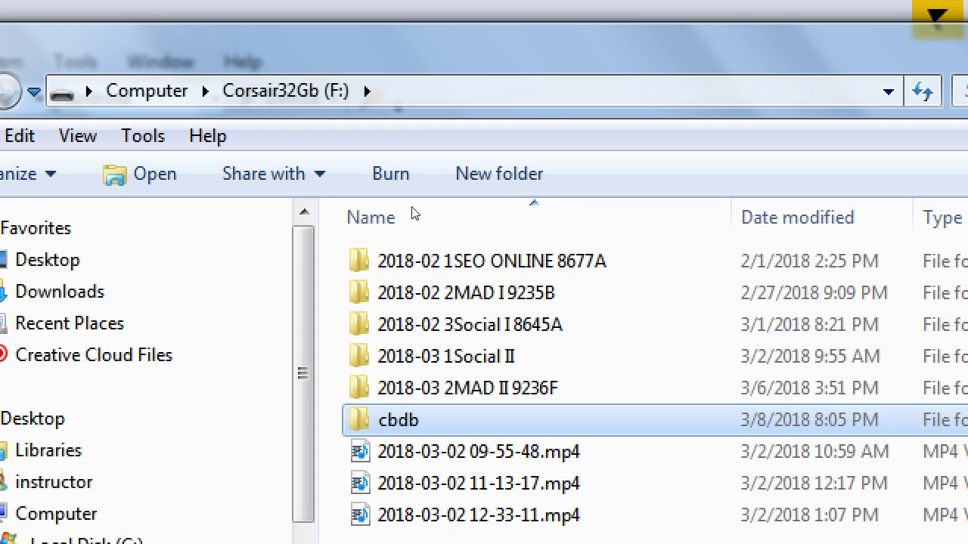
{"action": "key", "text": "Return"}
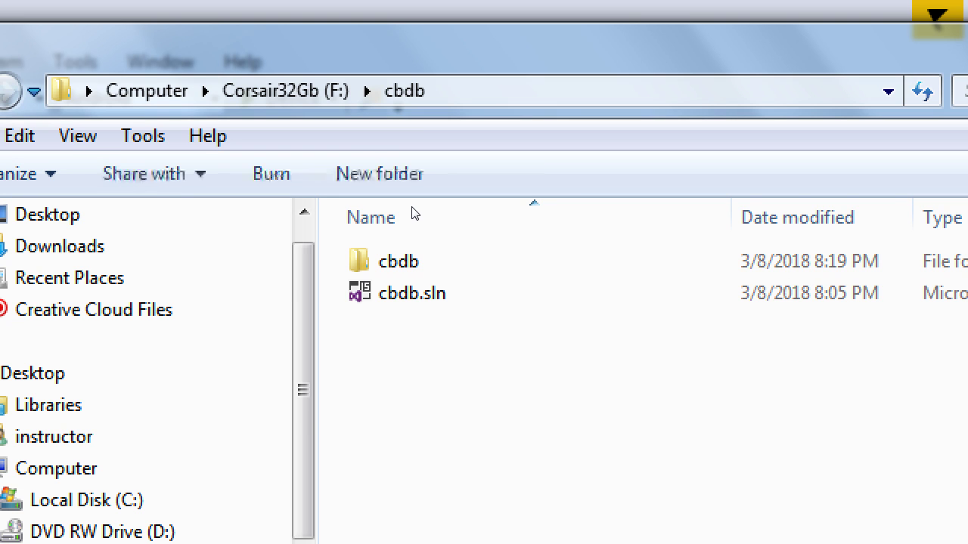
{"action": "key", "text": "Down"}
{"action": "key", "text": "Up"}
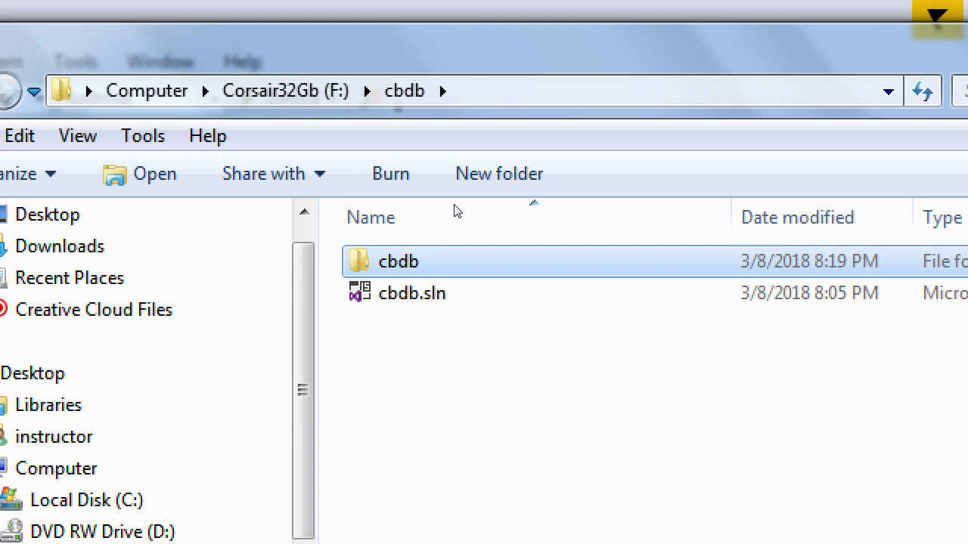
{"action": "key", "text": "Return"}
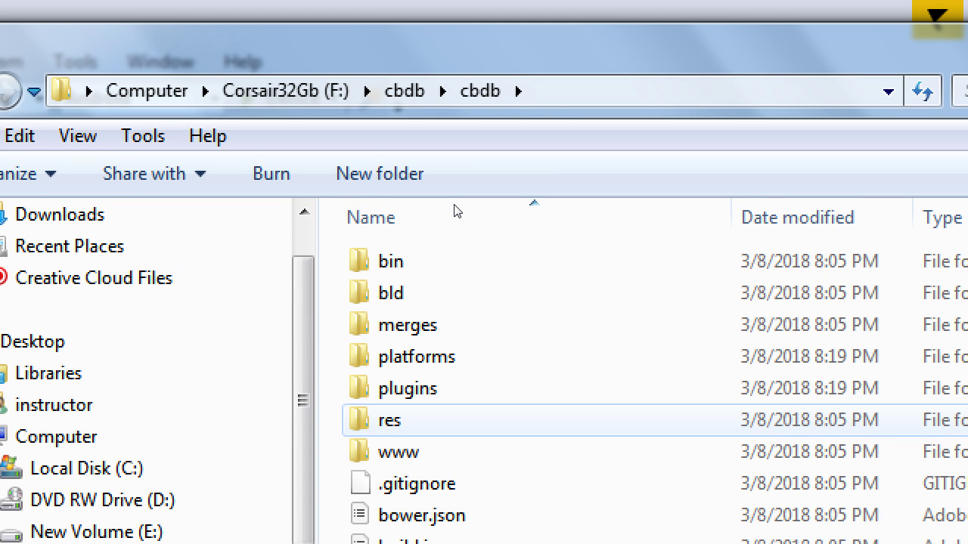
Step: Open the android icons folder inside the project's res folder
{"action": "key", "text": "Up"}
{"action": "key", "text": "Up"}
{"action": "key", "text": "Up"}
{"action": "key", "text": "Up"}
{"action": "key", "text": "Up"}
{"action": "key", "text": "Up"}
{"action": "key", "text": "Up"}
{"action": "key", "text": "Up"}
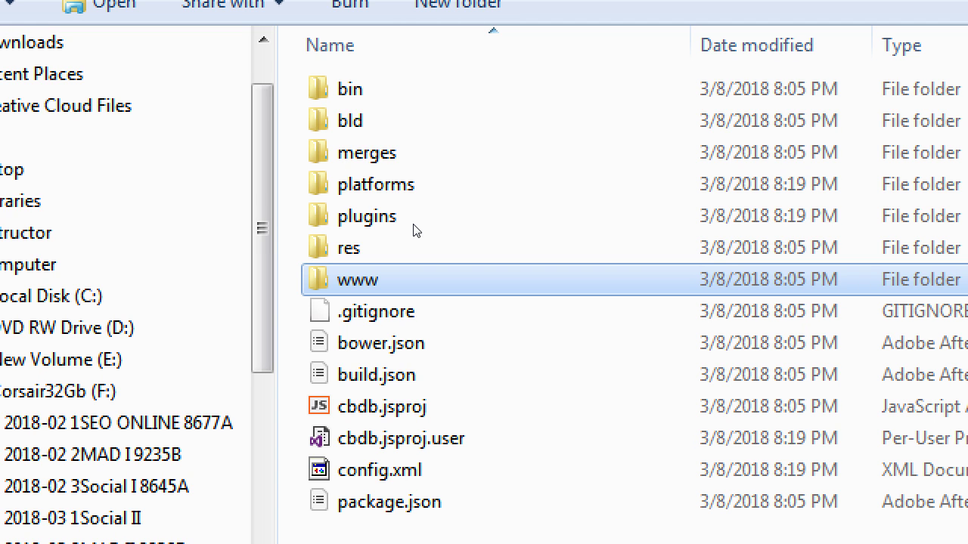
{"action": "key", "text": "Up"}
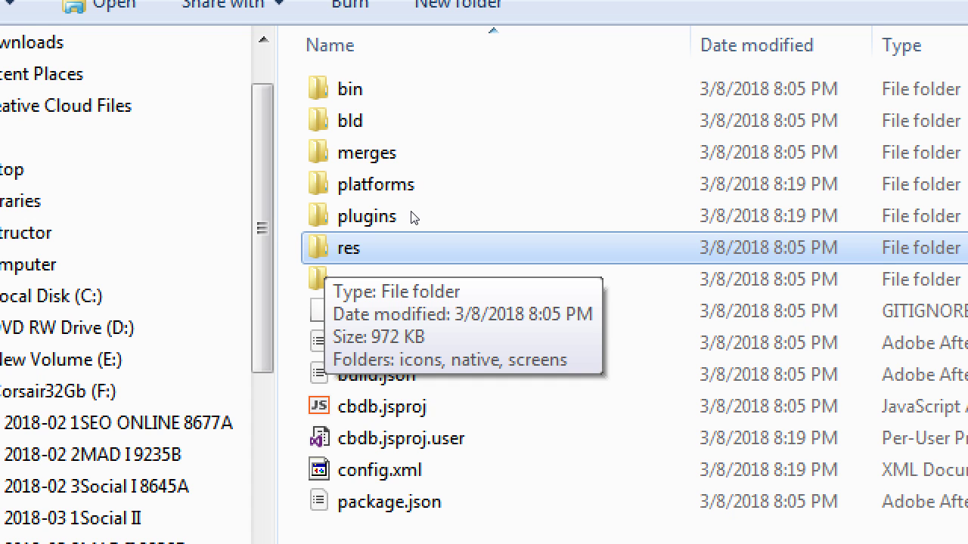
{"action": "key", "text": "Return"}
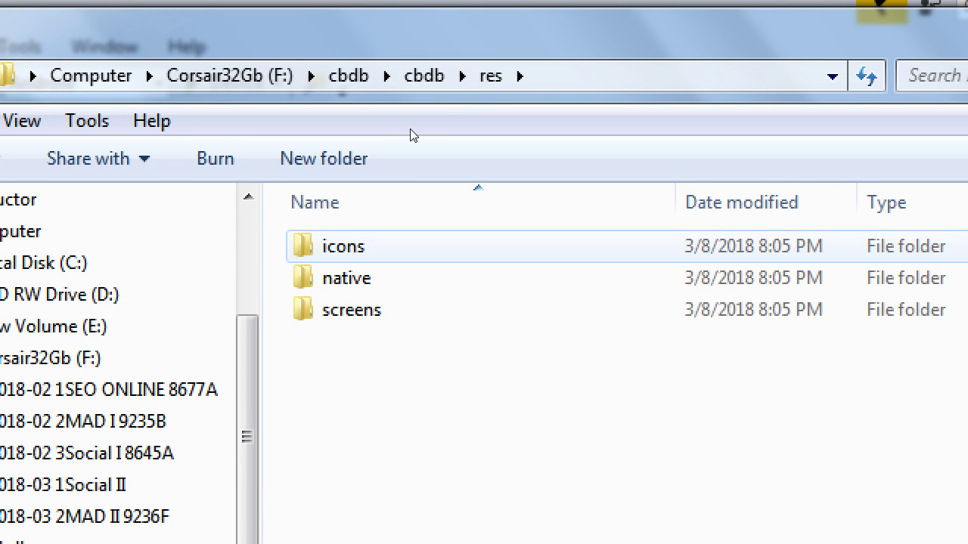
{"action": "key", "text": "Return"}
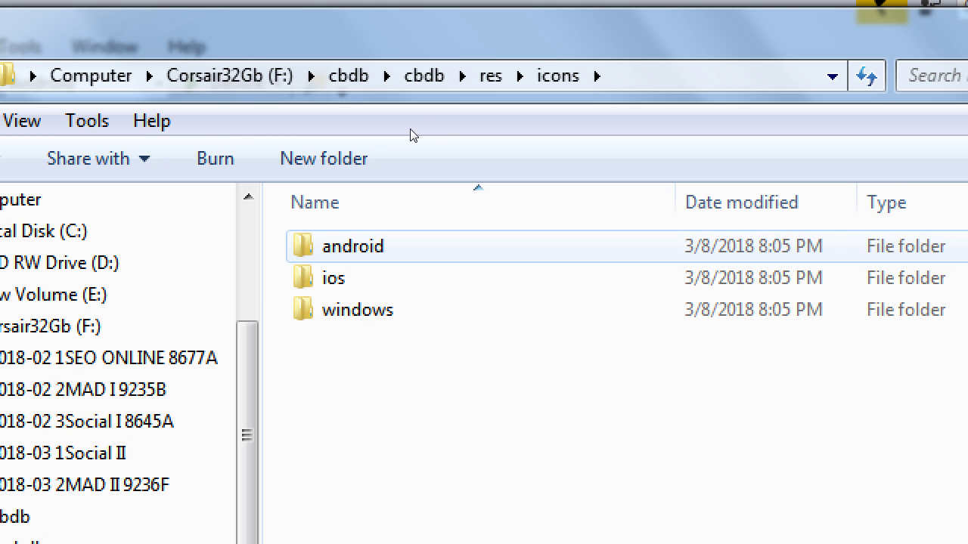
{"action": "key", "text": "Down"}
{"action": "key", "text": "Return"}
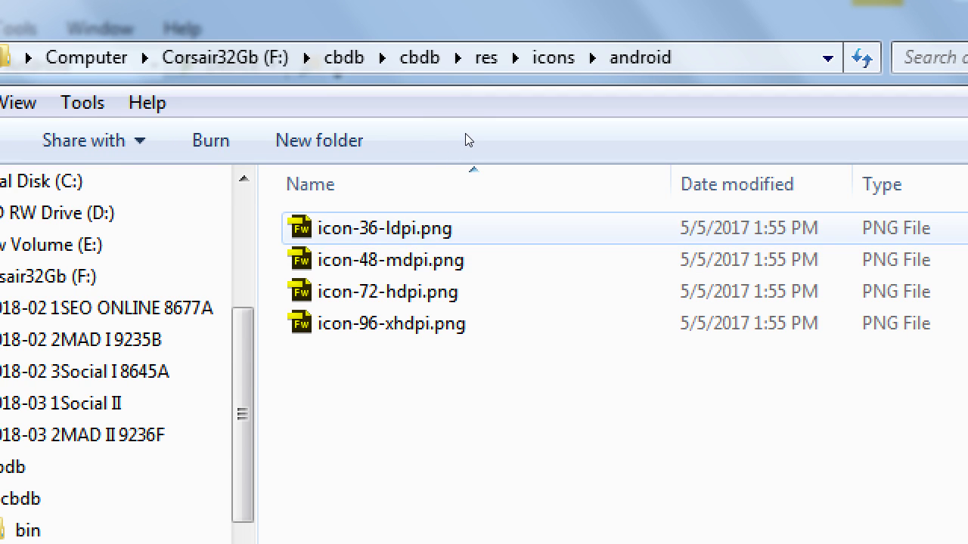
Step: Open icon-36-ldpi.png for editing in Paint
{"action": "key", "text": "Menu"}
{"action": "key", "text": "Escape"}
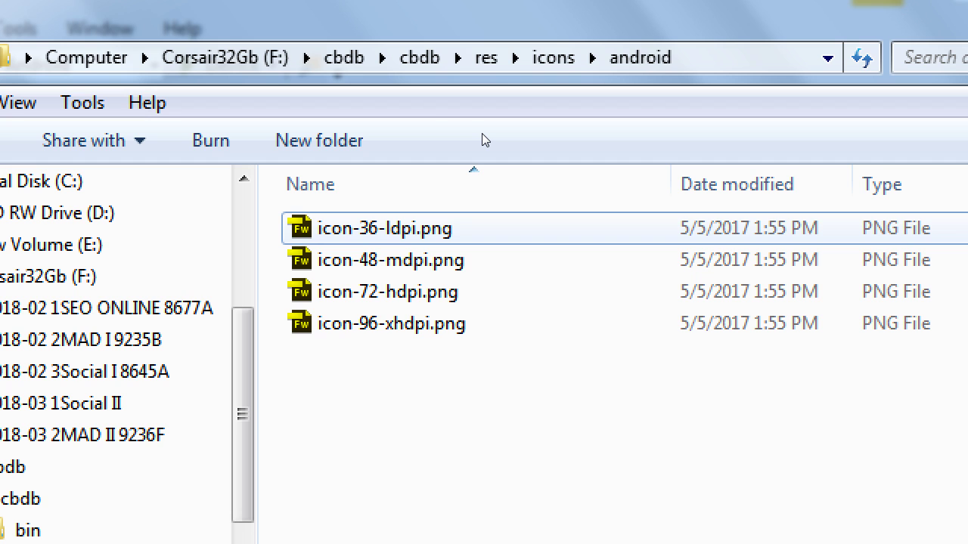
{"action": "key", "text": "Menu"}
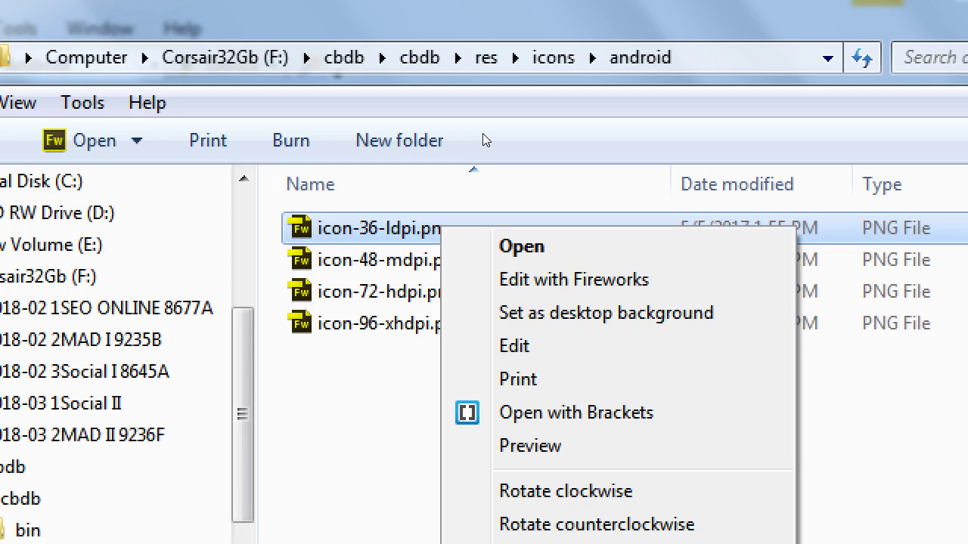
{"action": "key", "text": "shift+F10"}
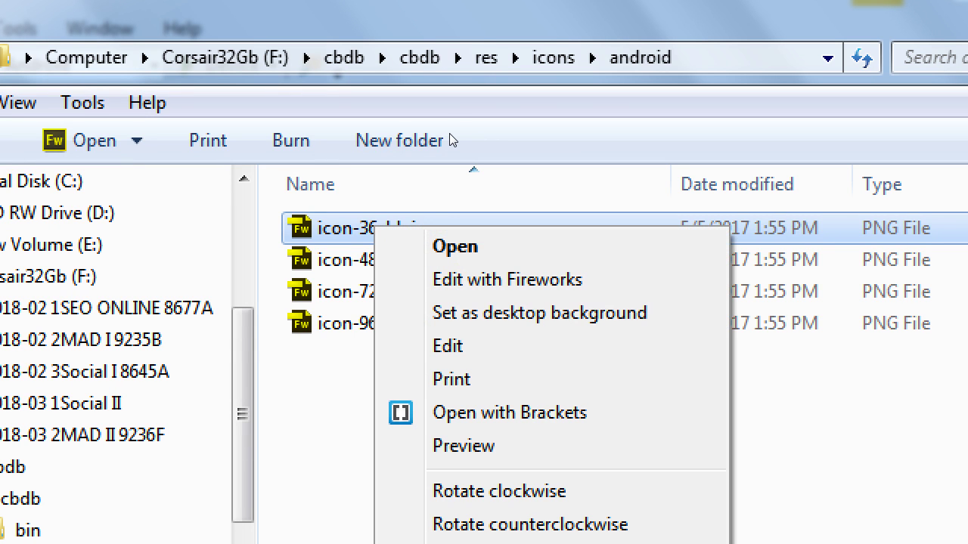
{"action": "key", "text": "Down"}
{"action": "key", "text": "Down"}
{"action": "key", "text": "Down"}
{"action": "key", "text": "Down"}
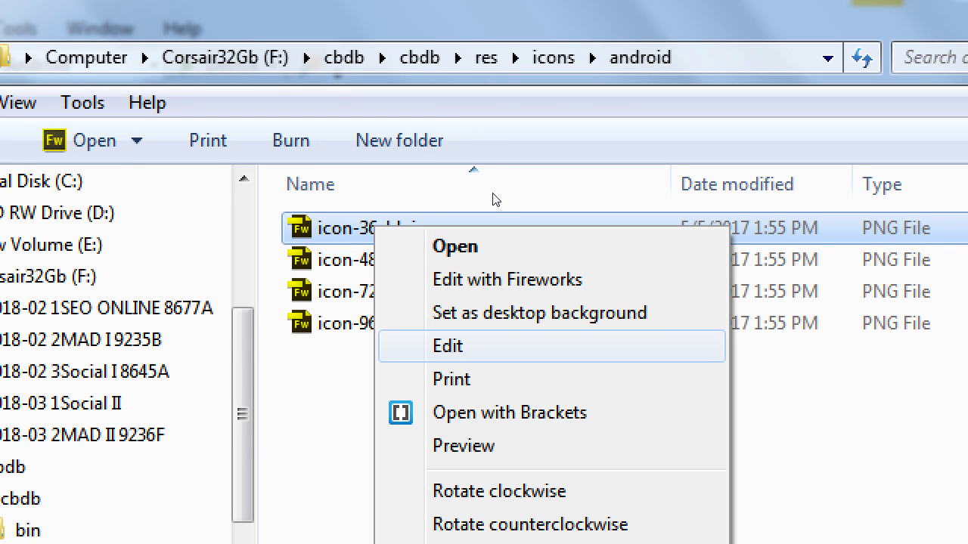
{"action": "key", "text": "Return"}
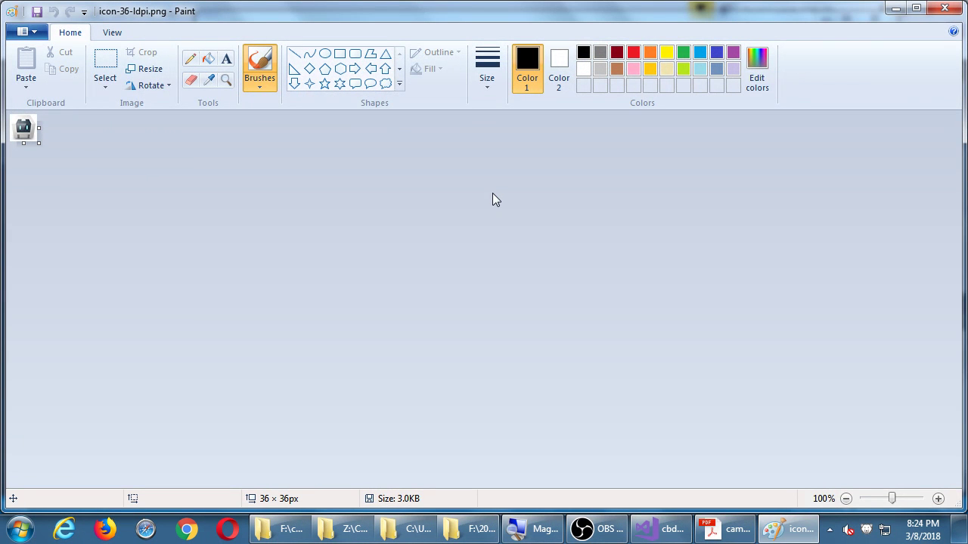
Step: Brush both of the robot's eyes red in icon-36-ldpi.png and return to the android icons folder
{"action": "left_click", "coordinate": [938, 499]}
{"action": "left_click", "coordinate": [939, 499]}
{"action": "left_click", "coordinate": [938, 499]}
{"action": "left_click", "coordinate": [938, 499]}
{"action": "left_click", "coordinate": [938, 499]}
{"action": "left_click", "coordinate": [938, 499]}
{"action": "left_click", "coordinate": [939, 499]}
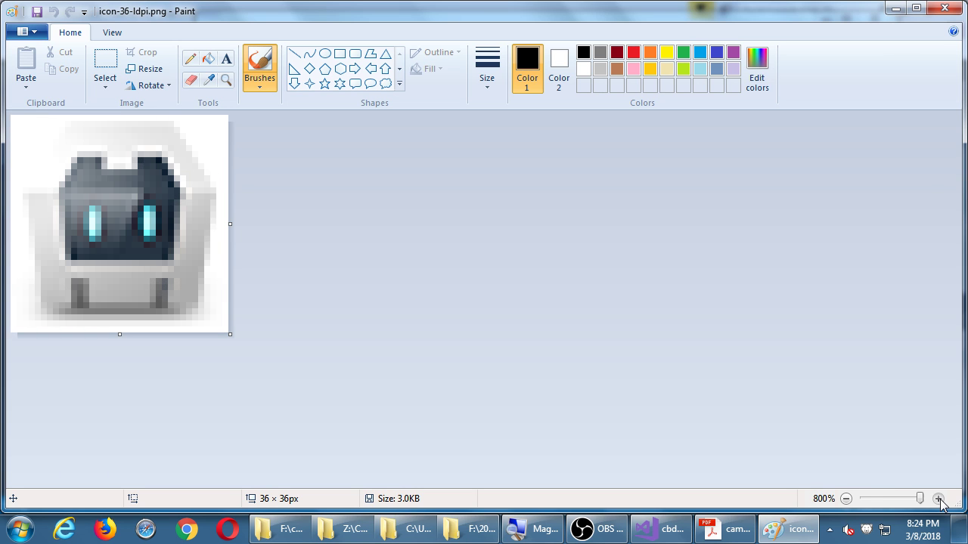
{"action": "left_click", "coordinate": [634, 52]}
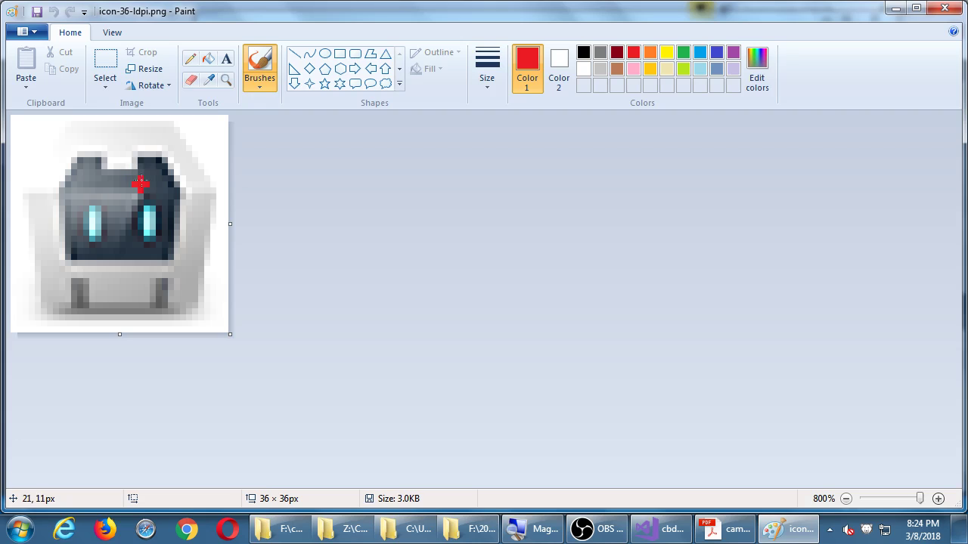
{"action": "left_click_drag", "start_coordinate": [150, 201], "coordinate": [148, 227]}
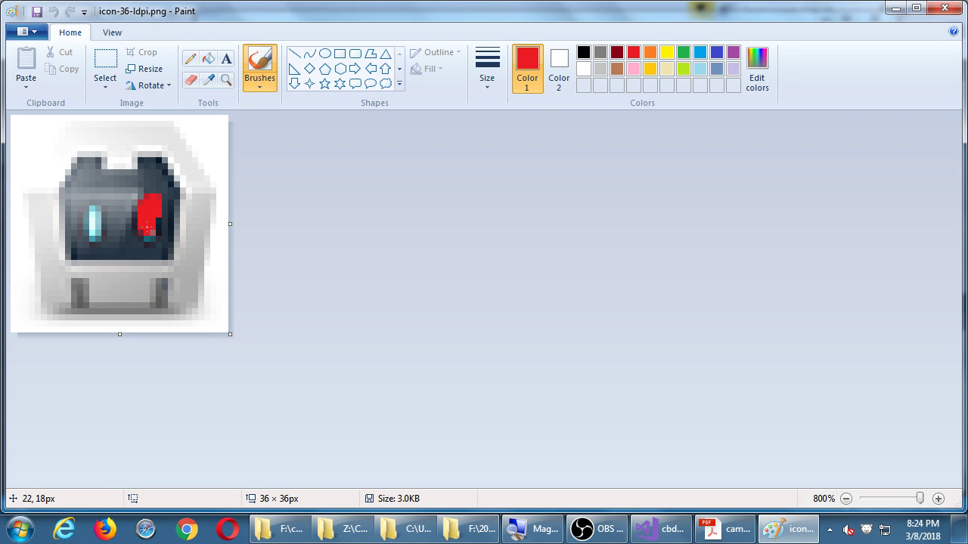
{"action": "left_click_drag", "start_coordinate": [91, 203], "coordinate": [92, 233]}
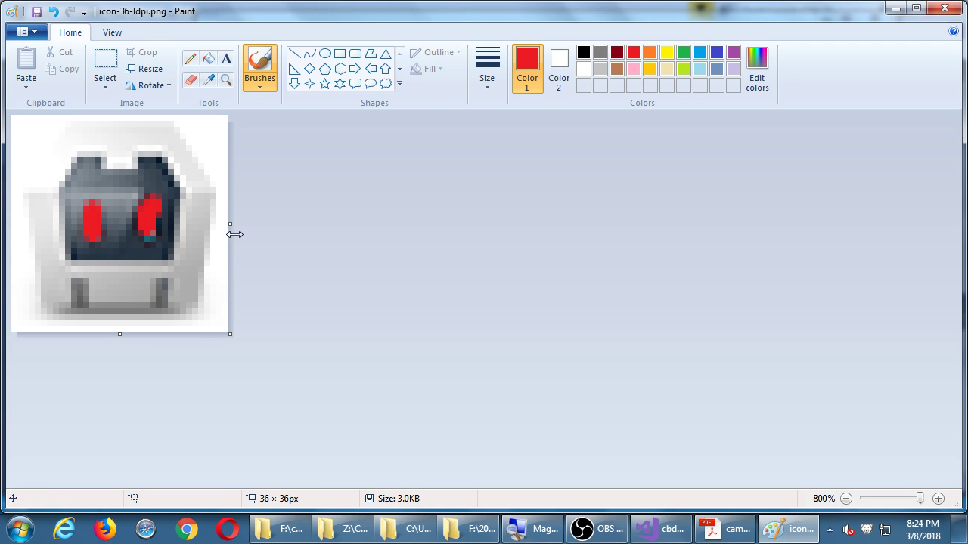
{"action": "left_click", "coordinate": [148, 236]}
{"action": "left_click", "coordinate": [896, 9]}
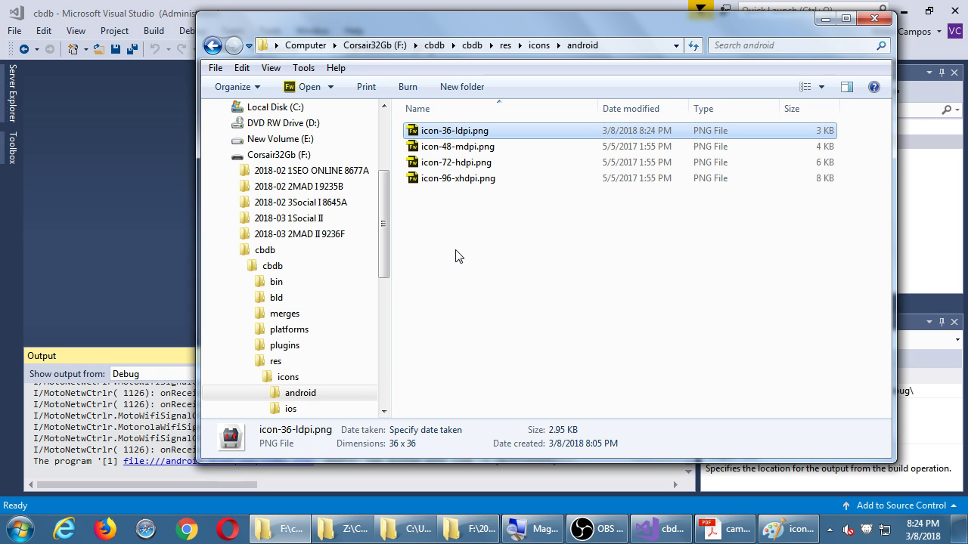
{"action": "right_click", "coordinate": [464, 165]}
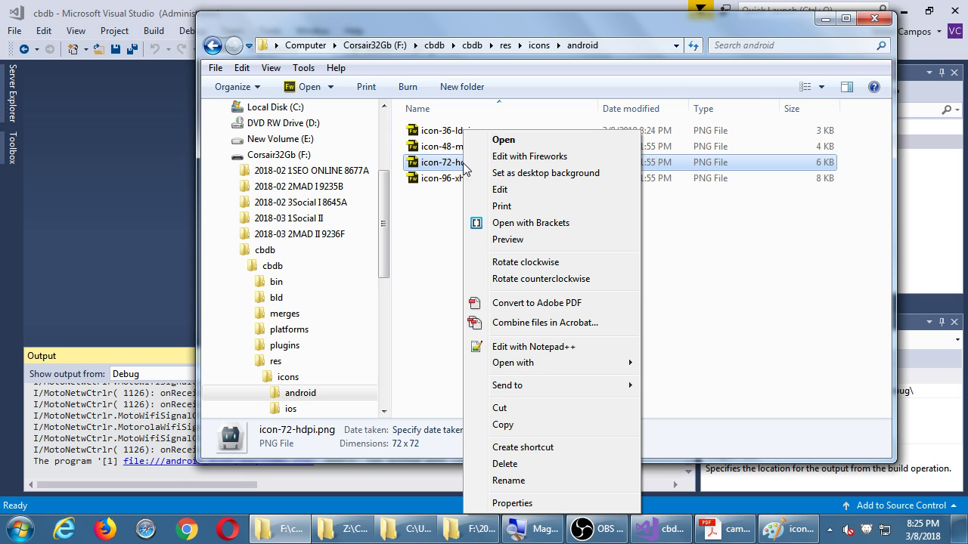
{"action": "left_click", "coordinate": [437, 239]}
{"action": "left_click", "coordinate": [437, 239]}
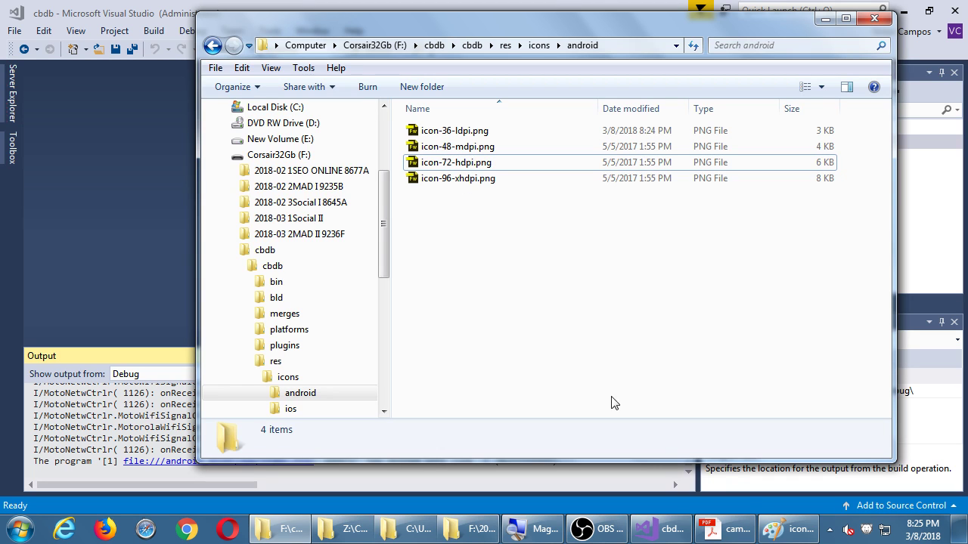
Step: Switch back to Paint, save icon-36-ldpi.png and minimize its window
{"action": "left_click", "coordinate": [790, 529]}
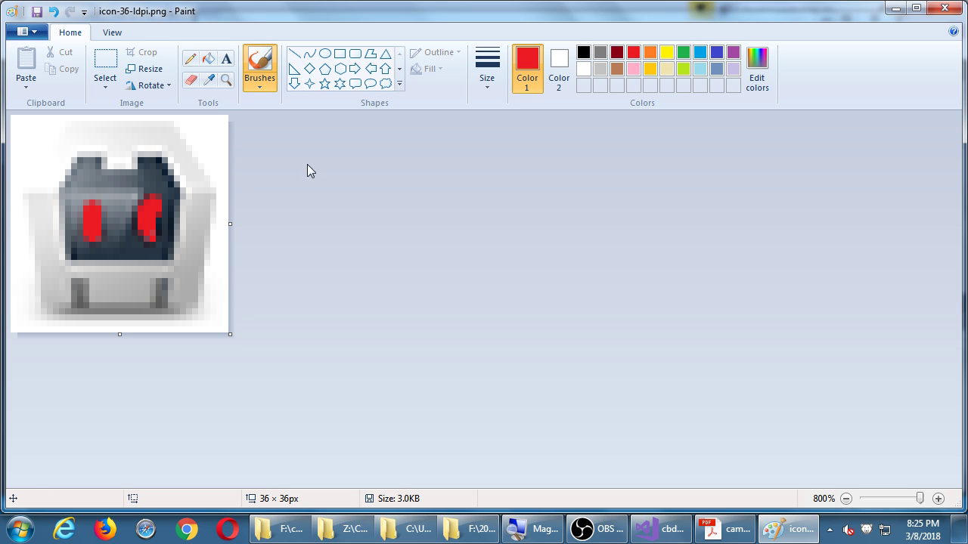
{"action": "left_click", "coordinate": [37, 12]}
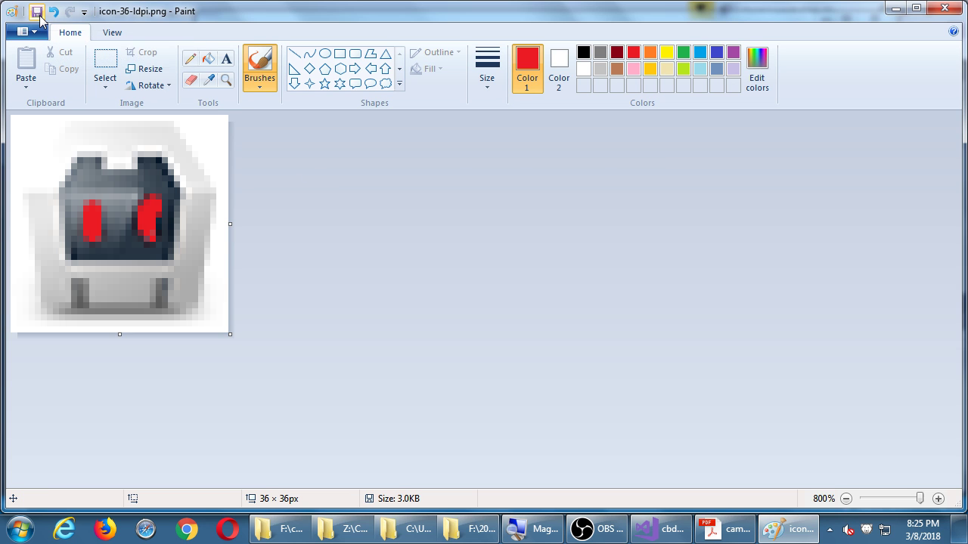
{"action": "left_click", "coordinate": [898, 9]}
Step: Open icon-48-mdpi.png from the android icons folder for editing in Paint
{"action": "left_click", "coordinate": [478, 148]}
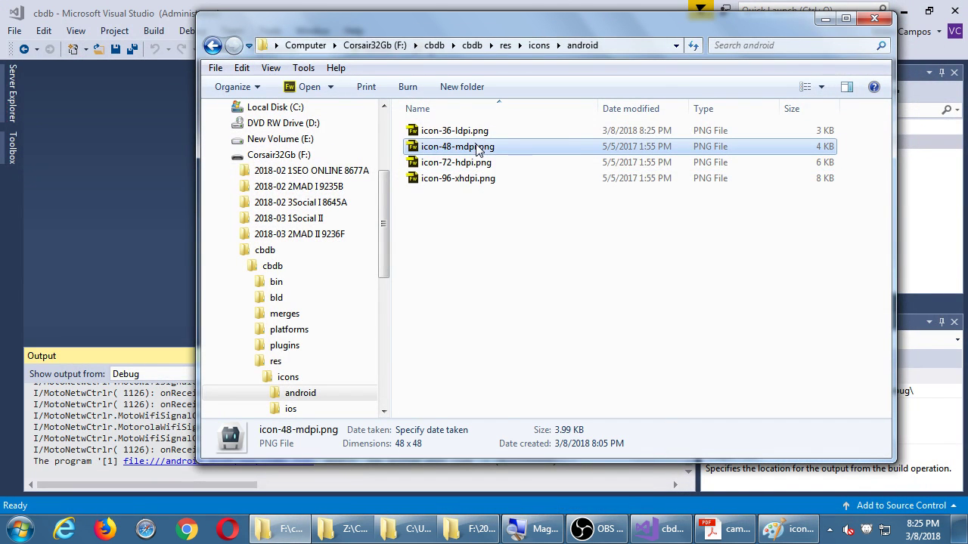
{"action": "right_click", "coordinate": [478, 148]}
{"action": "left_click", "coordinate": [508, 189]}
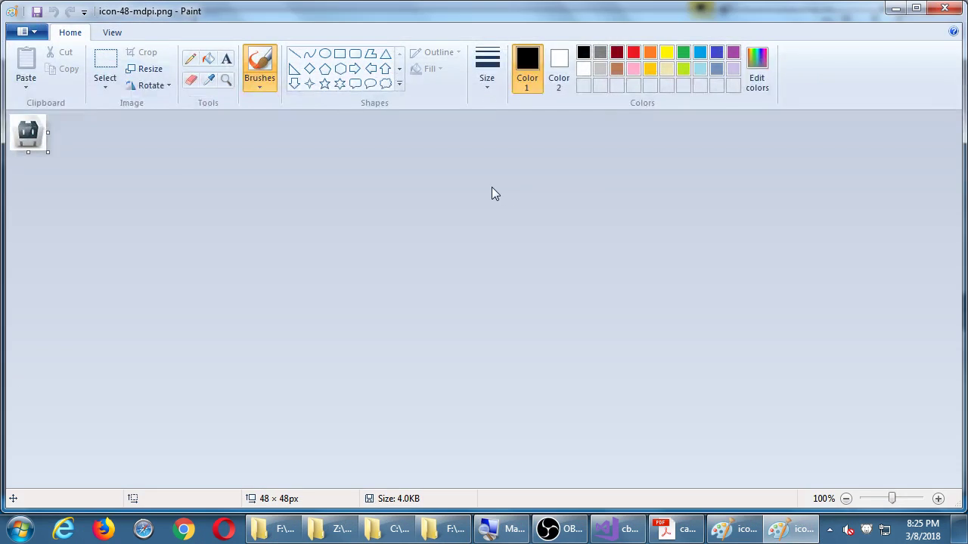
Step: Brush both of the robot's eyes green in icon-48-mdpi.png, save the icon and close it
{"action": "left_click", "coordinate": [938, 499]}
{"action": "left_click", "coordinate": [938, 499]}
{"action": "left_click", "coordinate": [938, 499]}
{"action": "left_click", "coordinate": [938, 499]}
{"action": "left_click", "coordinate": [938, 499]}
{"action": "left_click", "coordinate": [938, 499]}
{"action": "left_click", "coordinate": [938, 499]}
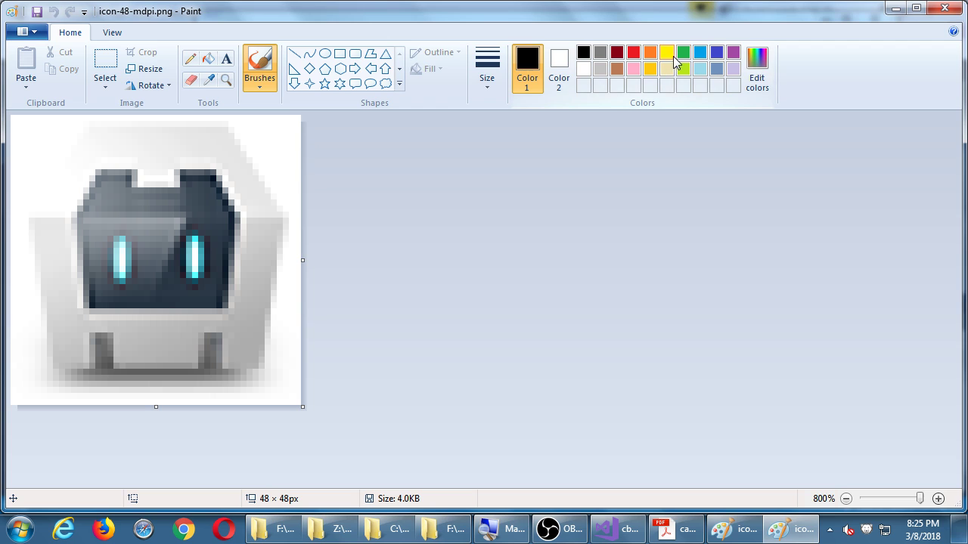
{"action": "left_click", "coordinate": [684, 53]}
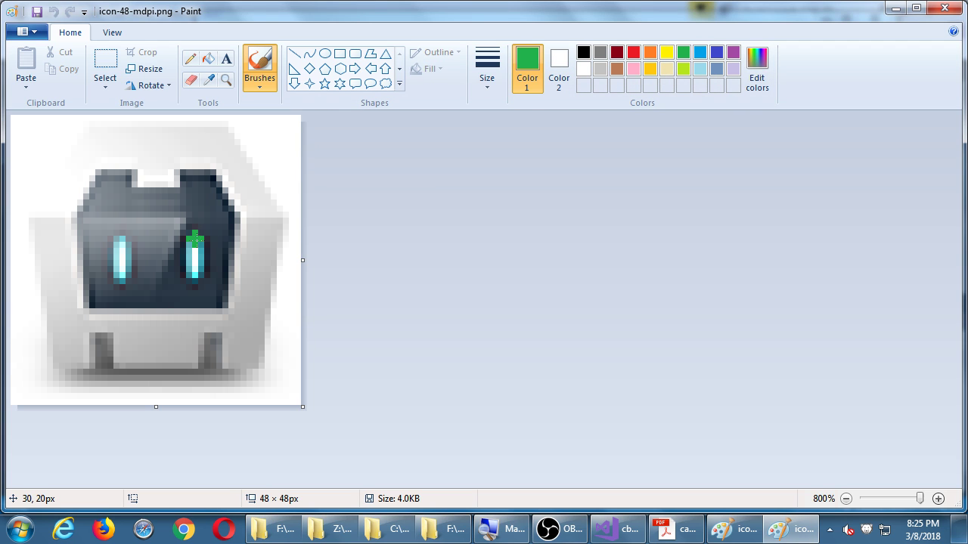
{"action": "left_click_drag", "start_coordinate": [195, 245], "coordinate": [195, 269]}
{"action": "mouse_move", "coordinate": [125, 257]}
{"action": "left_mouse_down"}
{"action": "mouse_move", "coordinate": [119, 242]}
{"action": "mouse_move", "coordinate": [123, 279]}
{"action": "left_mouse_up"}
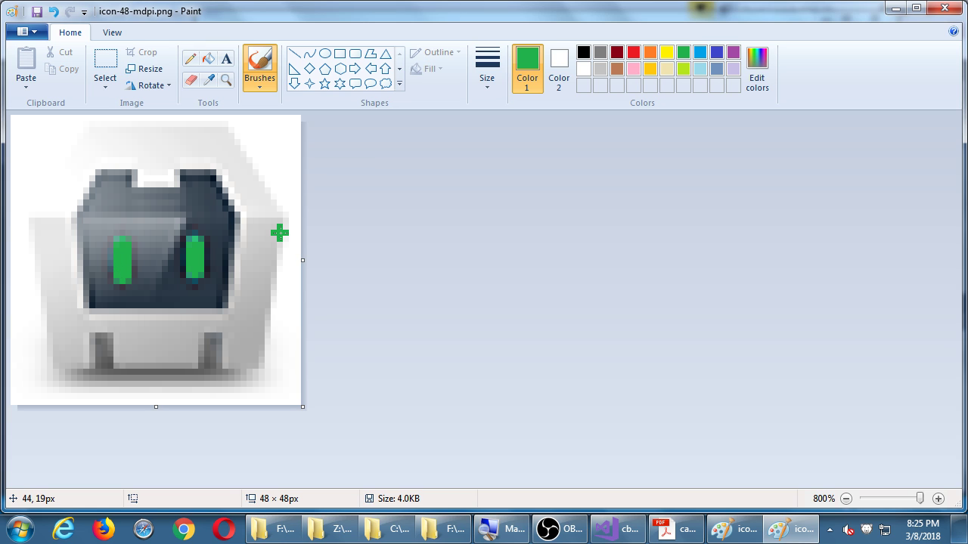
{"action": "key", "text": "ctrl+s"}
{"action": "left_click", "coordinate": [942, 7]}
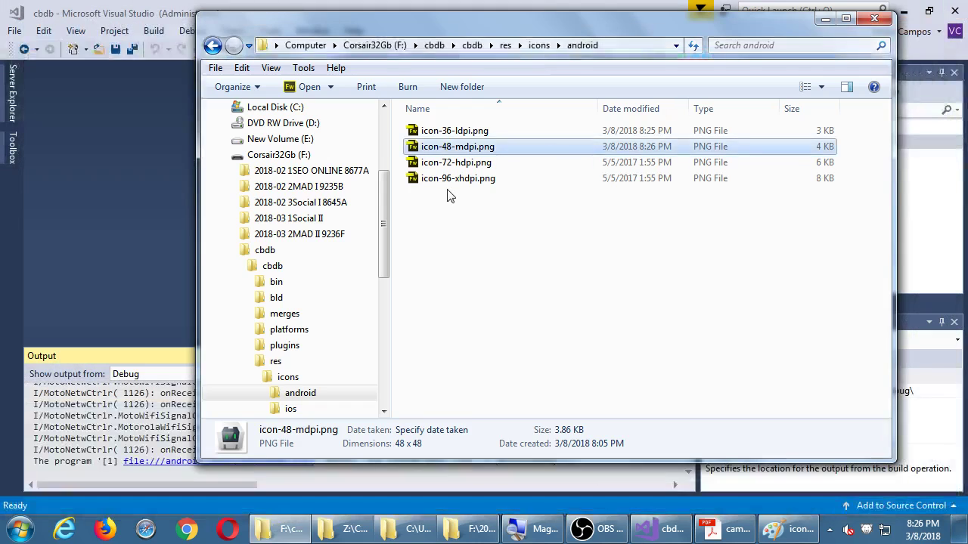
Step: Open icon-72-hdpi.png for editing in Paint and brush a round gray mouth just below the robot's dark face
{"action": "right_click", "coordinate": [442, 172]}
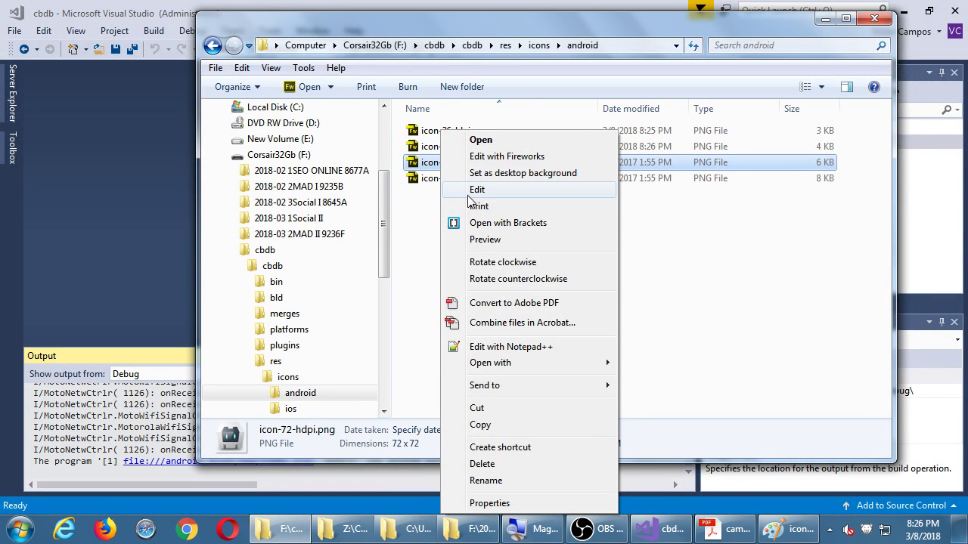
{"action": "left_click", "coordinate": [469, 190]}
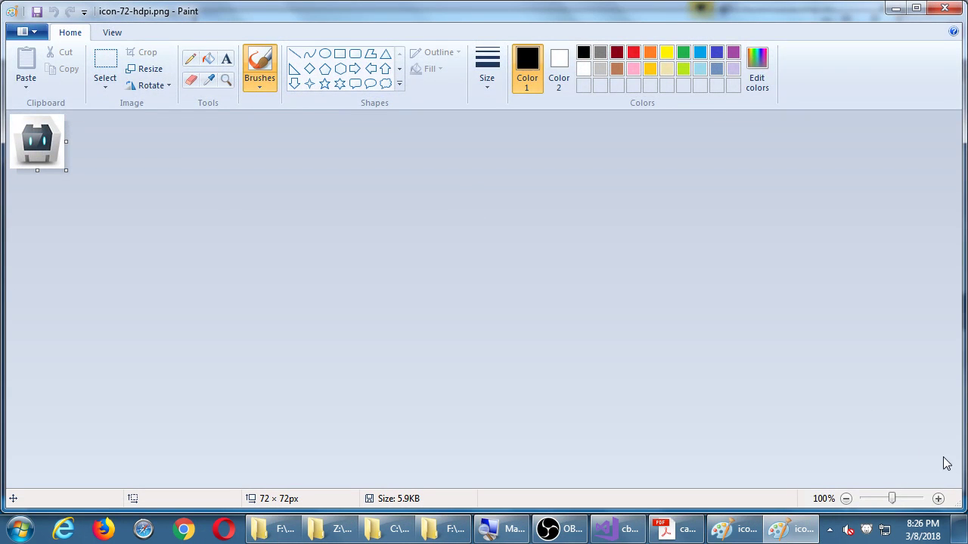
{"action": "left_click", "coordinate": [937, 499]}
{"action": "left_click", "coordinate": [937, 499]}
{"action": "left_click", "coordinate": [937, 499]}
{"action": "left_click", "coordinate": [938, 499]}
{"action": "left_click", "coordinate": [937, 499]}
{"action": "left_click", "coordinate": [937, 499]}
{"action": "left_click", "coordinate": [937, 499]}
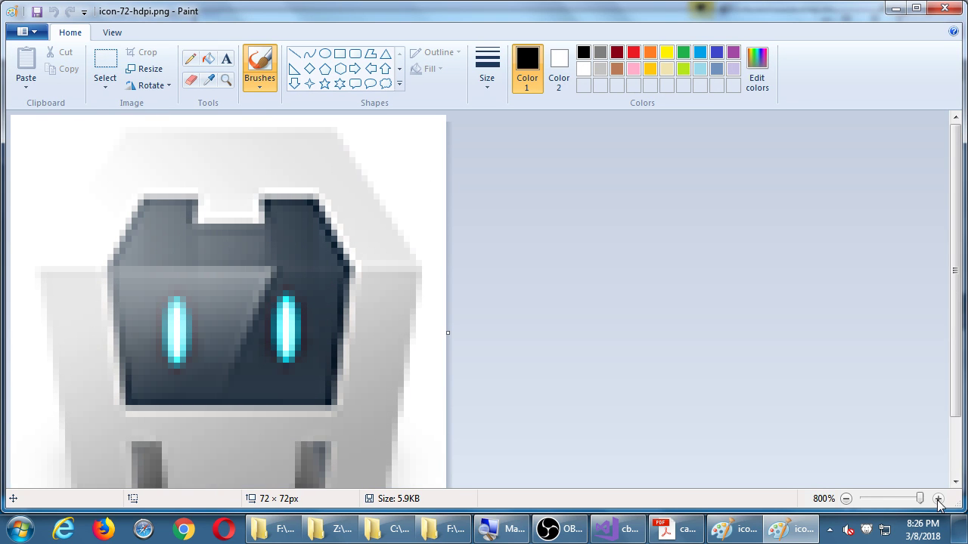
{"action": "left_click", "coordinate": [600, 52]}
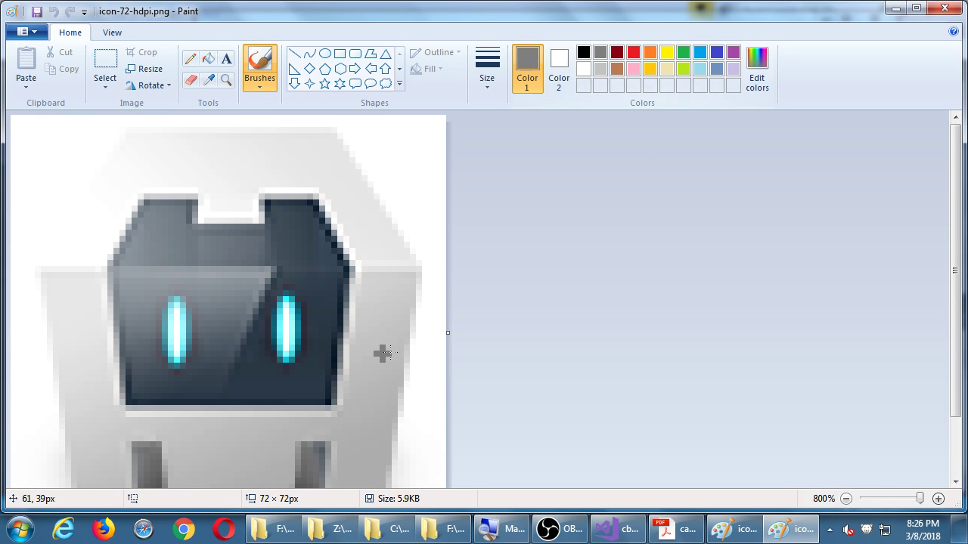
{"action": "mouse_move", "coordinate": [223, 420]}
{"action": "left_mouse_down"}
{"action": "mouse_move", "coordinate": [227, 457]}
{"action": "mouse_move", "coordinate": [220, 428]}
{"action": "mouse_move", "coordinate": [237, 421]}
{"action": "mouse_move", "coordinate": [225, 426]}
{"action": "mouse_move", "coordinate": [226, 456]}
{"action": "mouse_move", "coordinate": [238, 441]}
{"action": "mouse_move", "coordinate": [202, 427]}
{"action": "mouse_move", "coordinate": [198, 450]}
{"action": "left_mouse_up"}
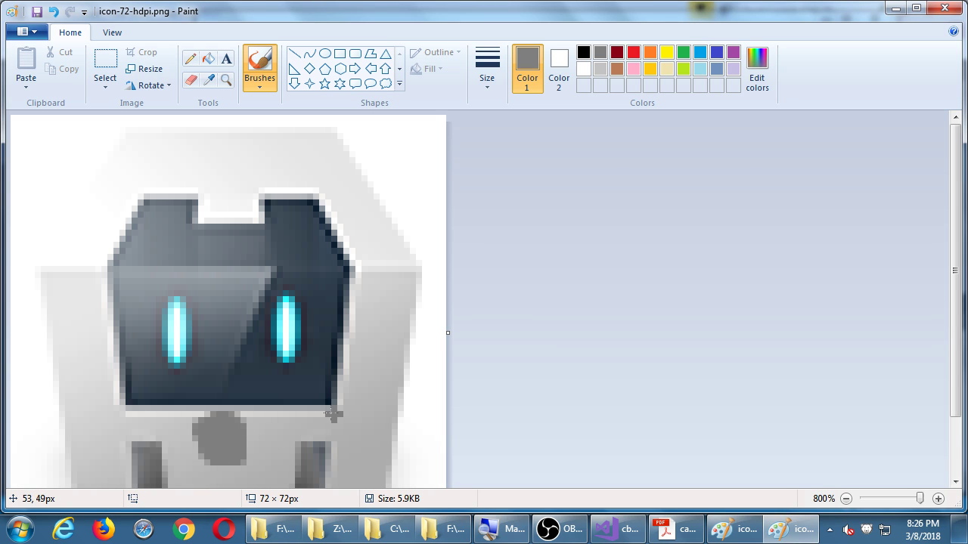
Step: Undo the round gray mouth in icon-72-hdpi.png, brush a curved gray smile below the robot's face instead, save the icon and close it
{"action": "key", "text": "ctrl+z"}
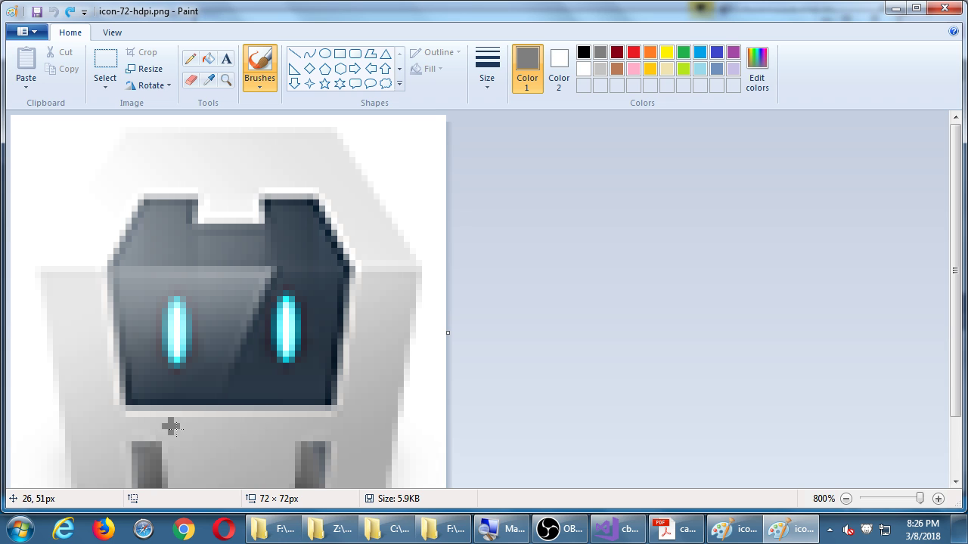
{"action": "mouse_move", "coordinate": [167, 421]}
{"action": "left_mouse_down"}
{"action": "mouse_move", "coordinate": [182, 451]}
{"action": "mouse_move", "coordinate": [231, 463]}
{"action": "mouse_move", "coordinate": [289, 396]}
{"action": "left_mouse_up"}
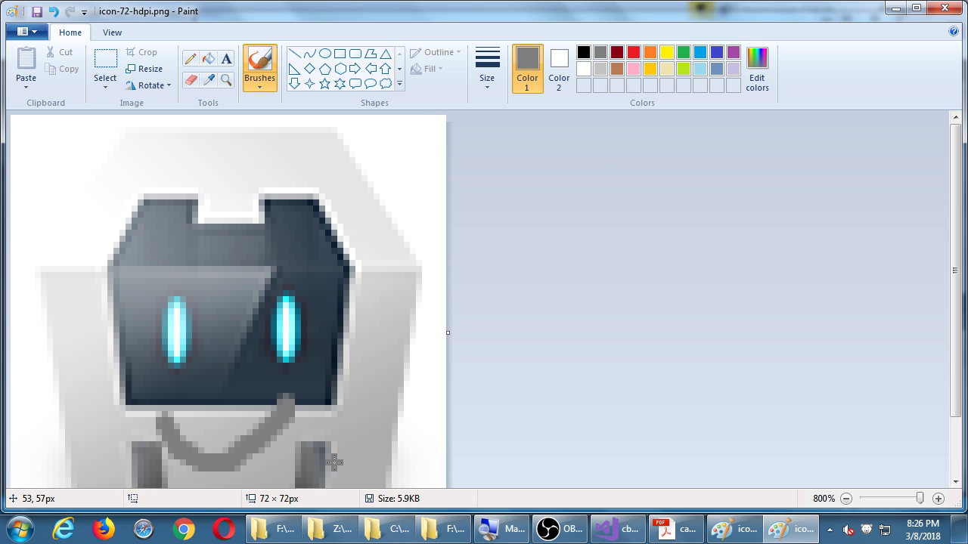
{"action": "key", "text": "ctrl+z"}
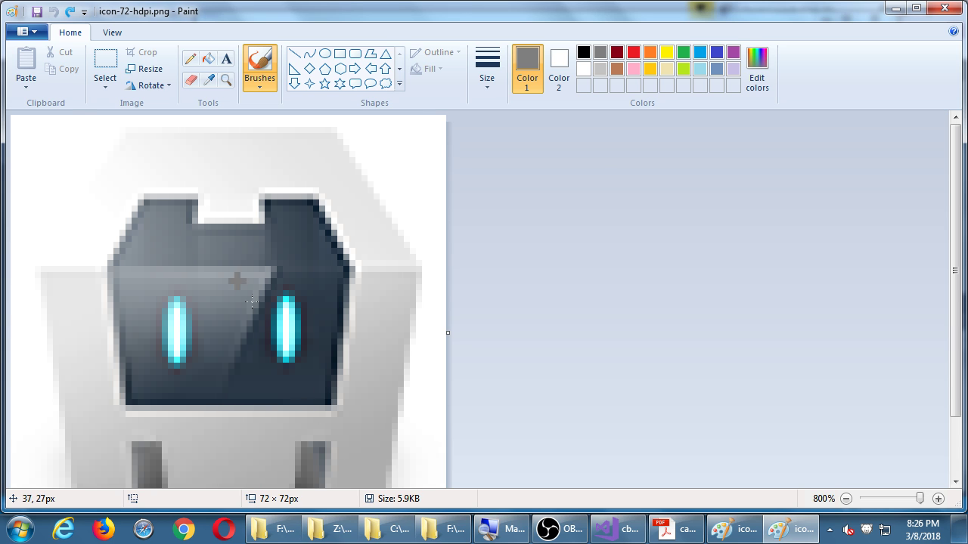
{"action": "left_click", "coordinate": [69, 11]}
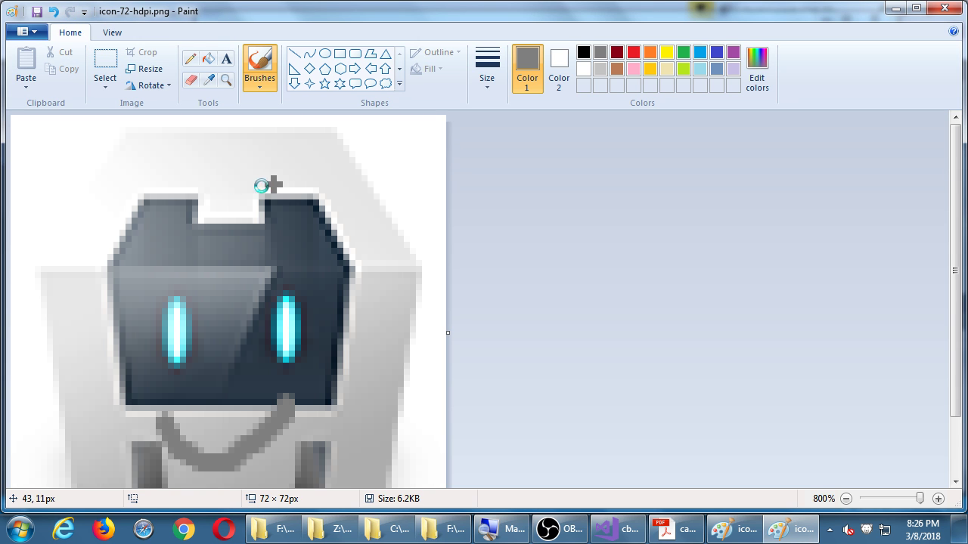
{"action": "left_click", "coordinate": [945, 7]}
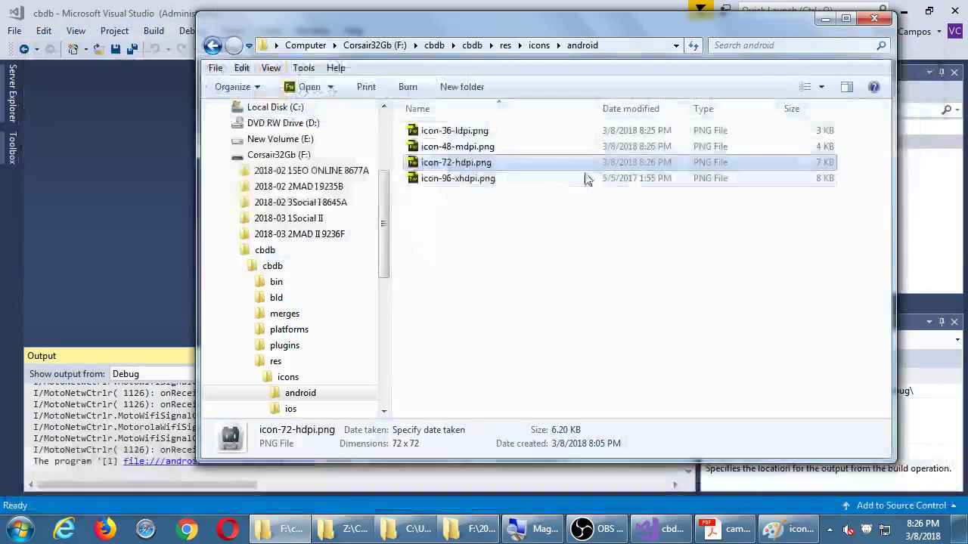
Step: Open icon-96-xhdpi.png from the android icons folder for editing in Paint
{"action": "left_click", "coordinate": [485, 180]}
{"action": "right_click", "coordinate": [486, 179]}
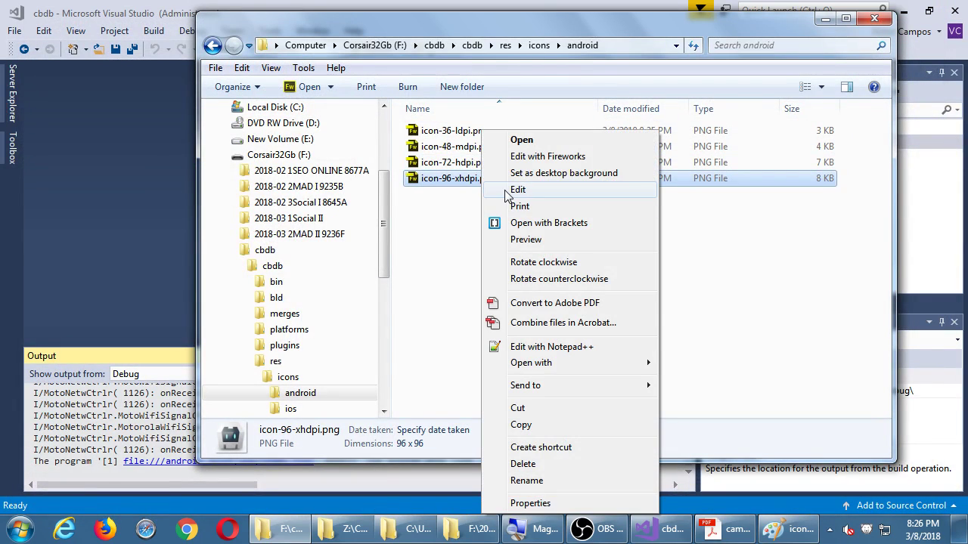
{"action": "left_click", "coordinate": [504, 190]}
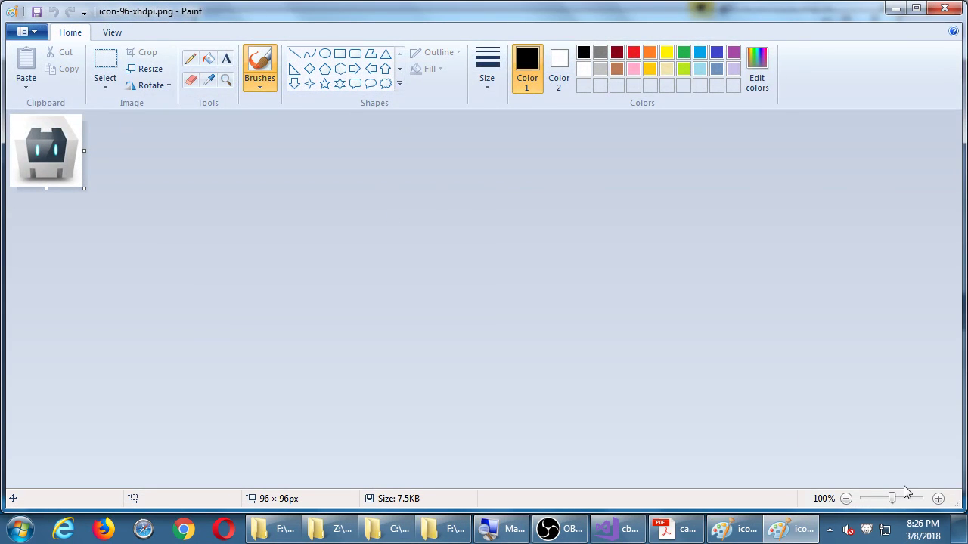
Step: Paint over the upper half of the robot's right-hand eye with the sampled dark face color, save icon-96-xhdpi.png and close it
{"action": "left_click", "coordinate": [938, 498]}
{"action": "left_click", "coordinate": [938, 498]}
{"action": "left_click", "coordinate": [937, 498]}
{"action": "left_click", "coordinate": [937, 498]}
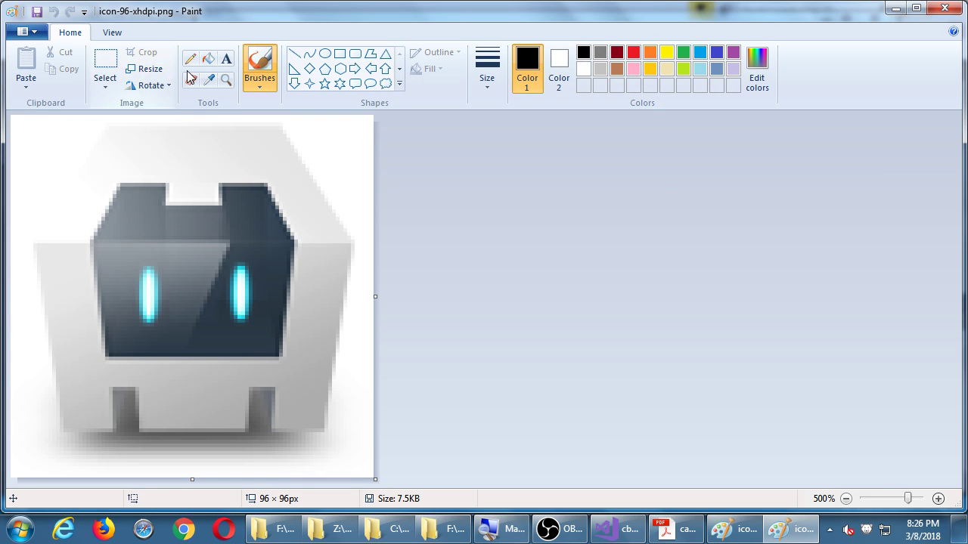
{"action": "left_click", "coordinate": [209, 79]}
{"action": "left_click", "coordinate": [240, 260]}
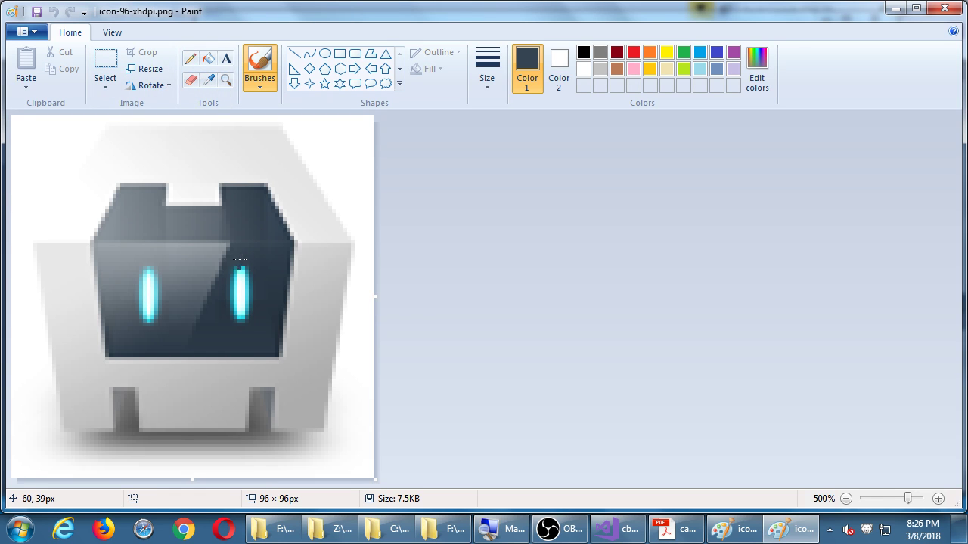
{"action": "left_click_drag", "start_coordinate": [227, 274], "coordinate": [245, 273]}
{"action": "left_click", "coordinate": [239, 283]}
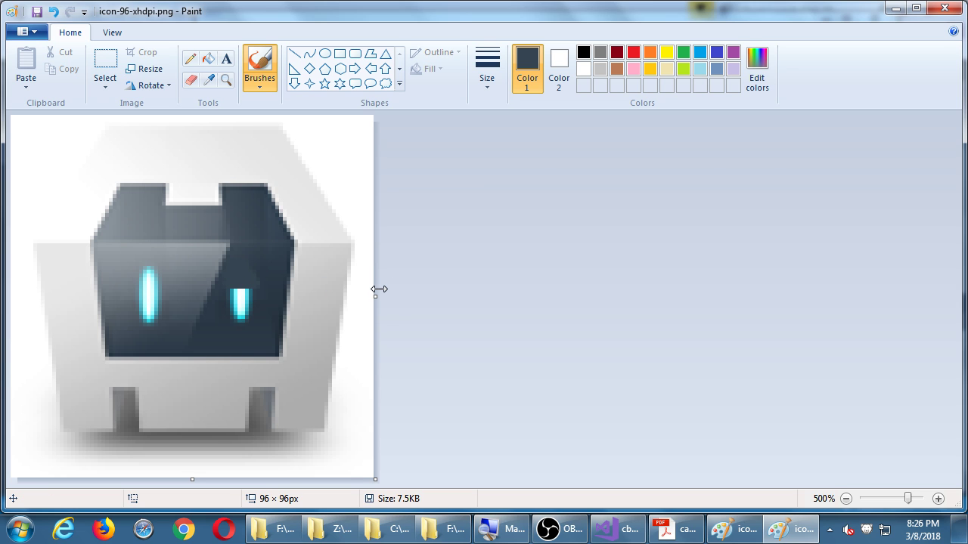
{"action": "key", "text": "ctrl+s"}
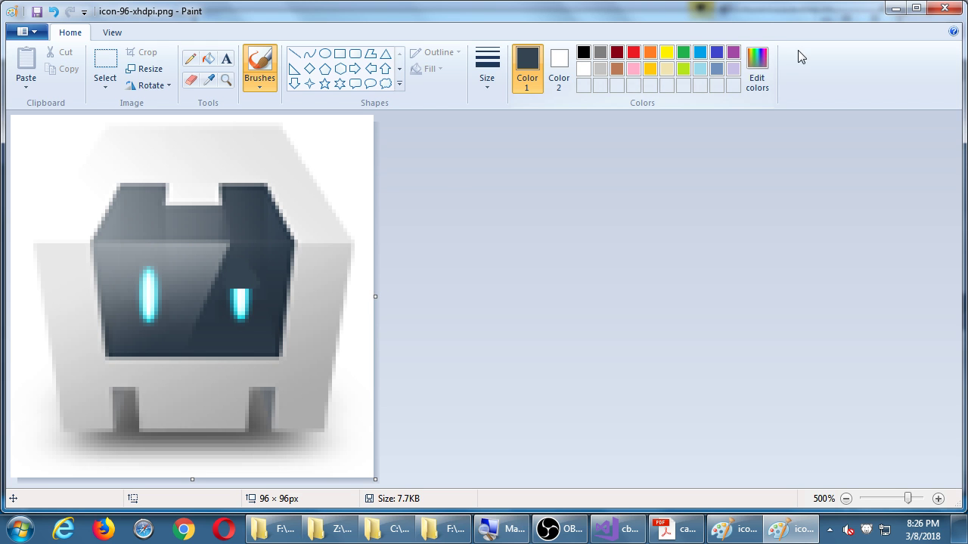
{"action": "left_click", "coordinate": [943, 8]}
Step: Switch to Visual Studio and run the cbdb project on the Android device in the Debug configuration
{"action": "left_click", "coordinate": [558, 6]}
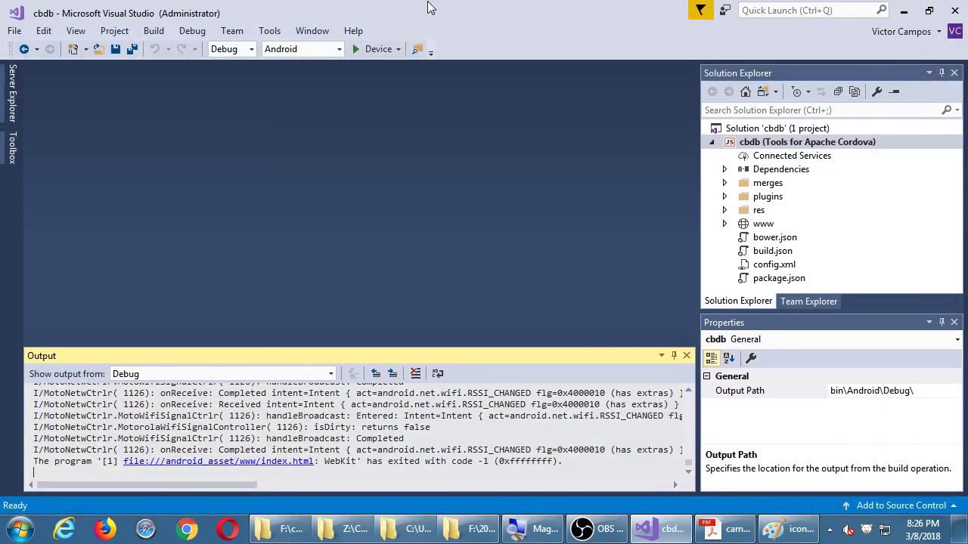
{"action": "left_click", "coordinate": [356, 49]}
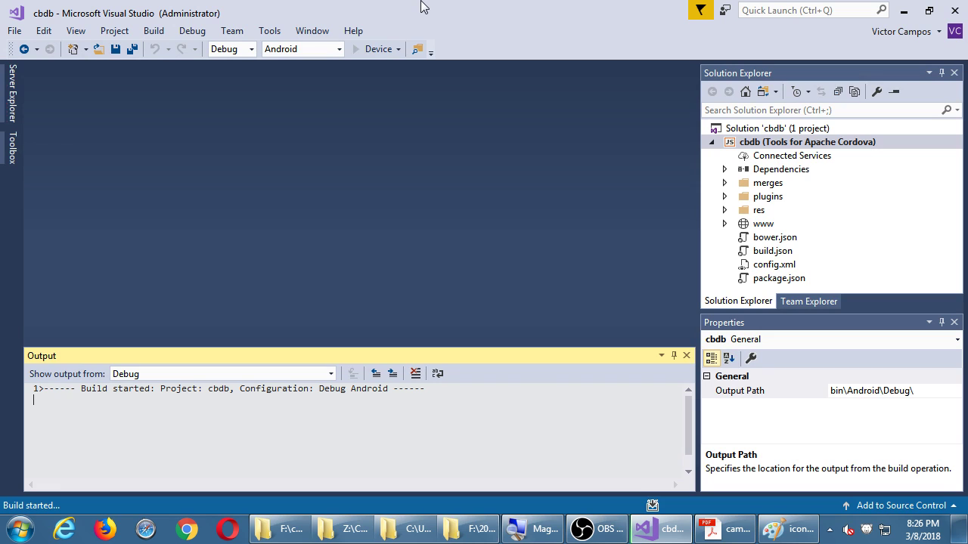
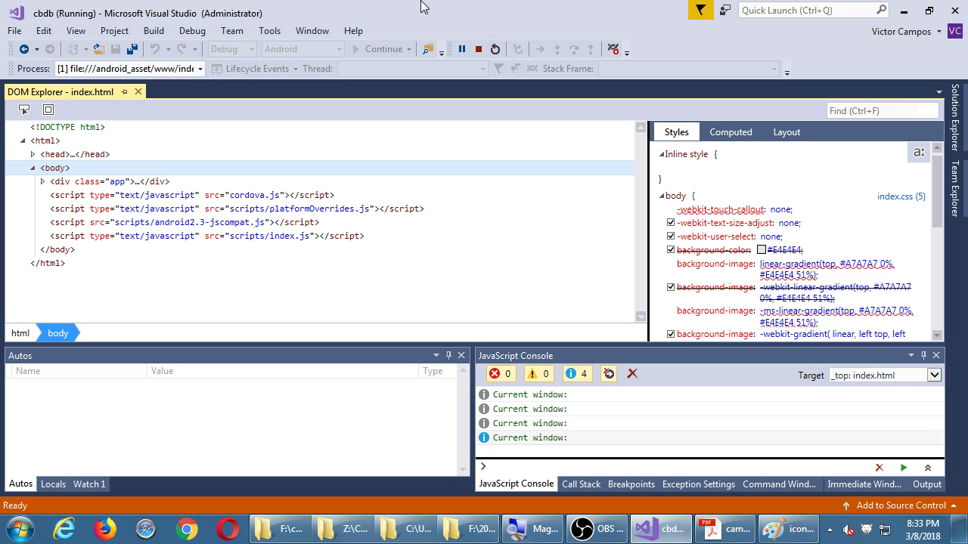
{"action": "key", "text": "super+d"}
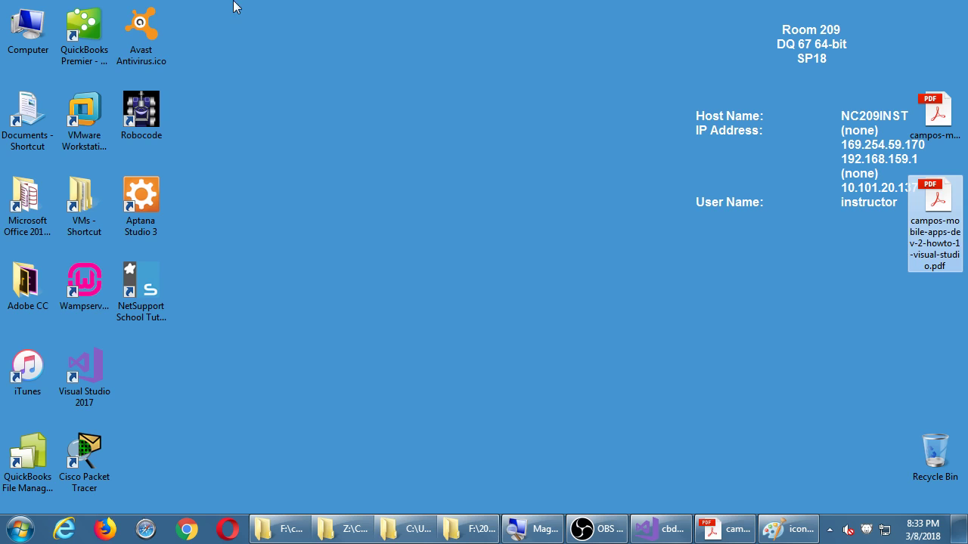
{"action": "double_click", "coordinate": [22, 30]}
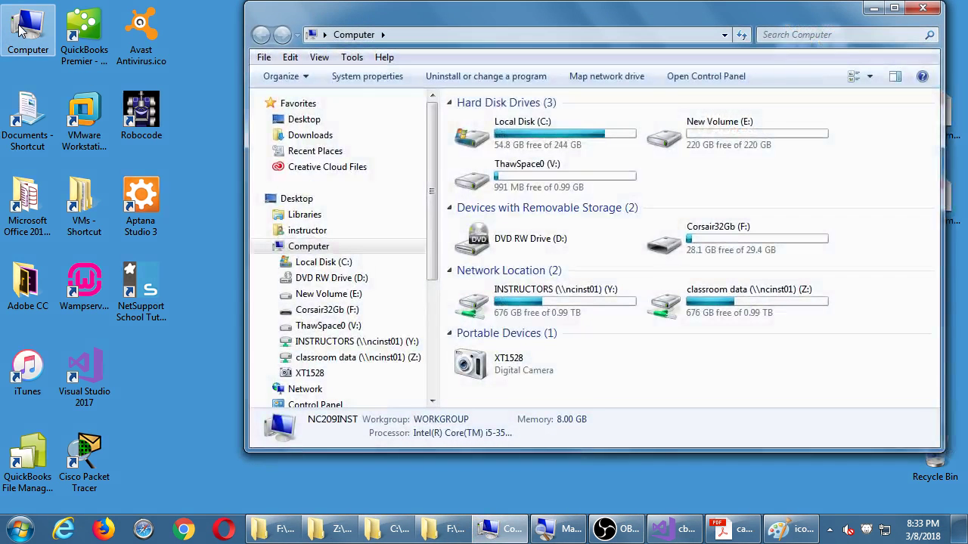
{"action": "left_click", "coordinate": [926, 12]}
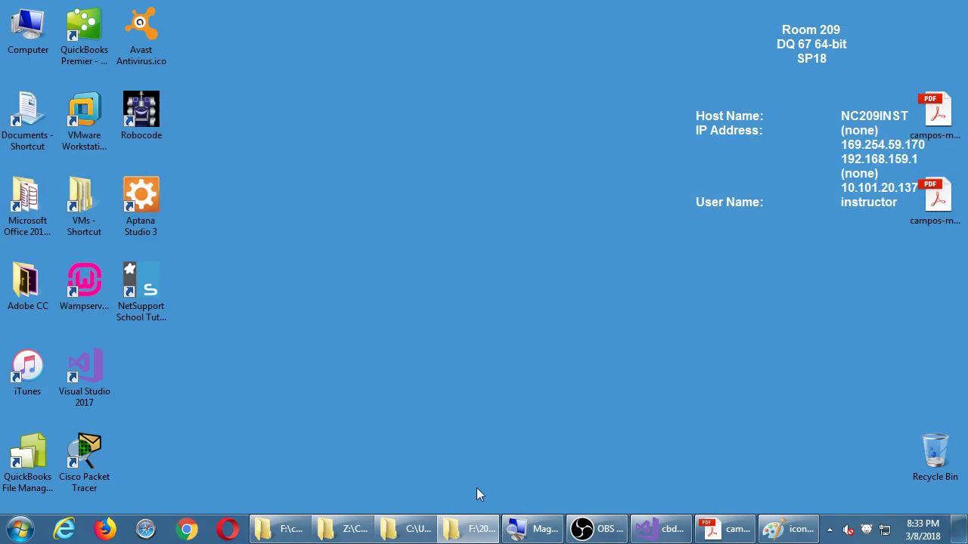
Step: Compare the how-to files in the MAD II classroom data folder with those in 2018-03 2MAD II 9236F, leaving only the classroom folder open
{"action": "left_click", "coordinate": [332, 529]}
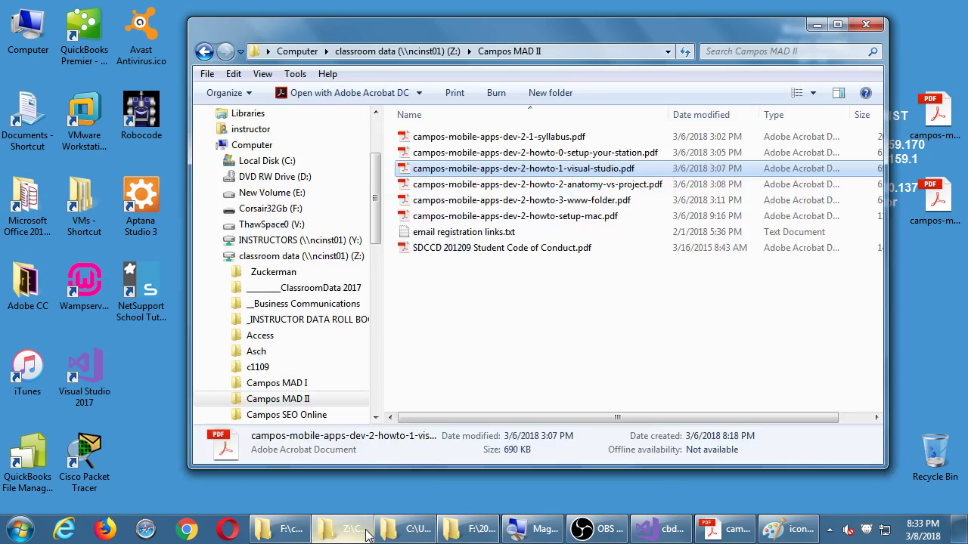
{"action": "left_click", "coordinate": [540, 365]}
{"action": "left_click", "coordinate": [469, 529]}
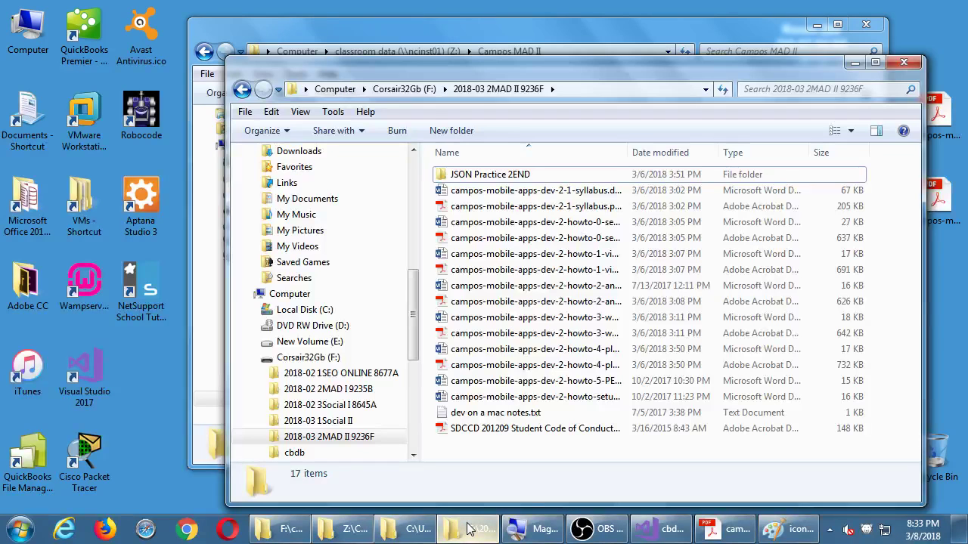
{"action": "left_click_drag", "start_coordinate": [515, 61], "coordinate": [3, 60]}
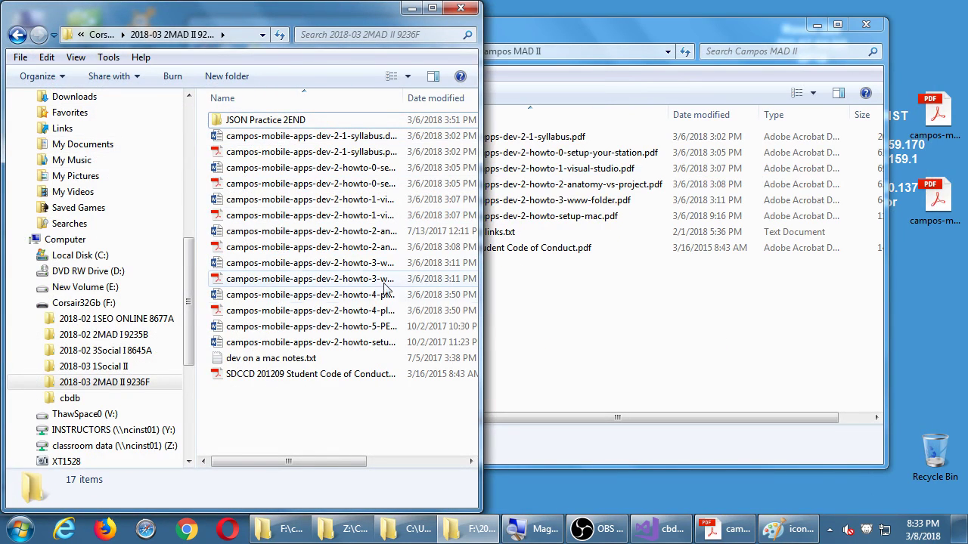
{"action": "double_click", "coordinate": [405, 98]}
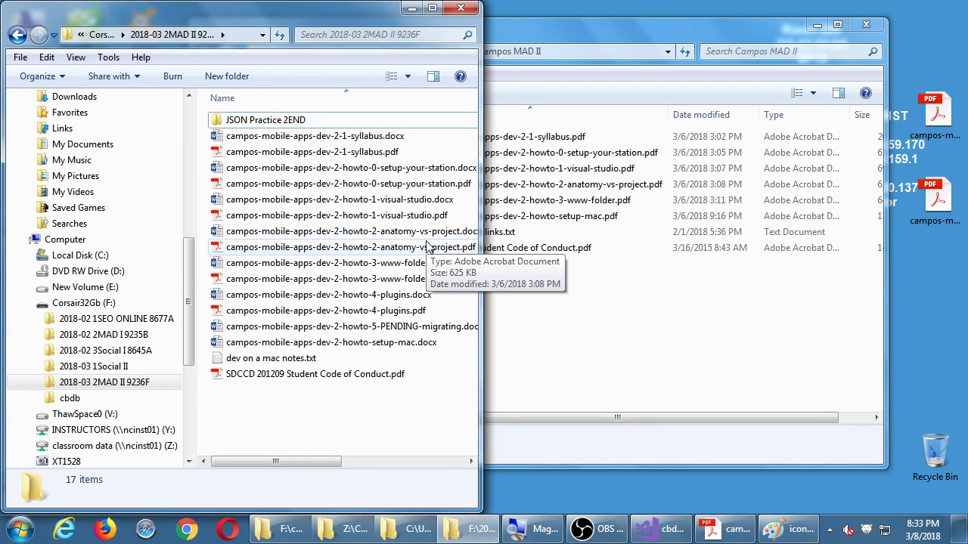
{"action": "key", "text": "alt+F4"}
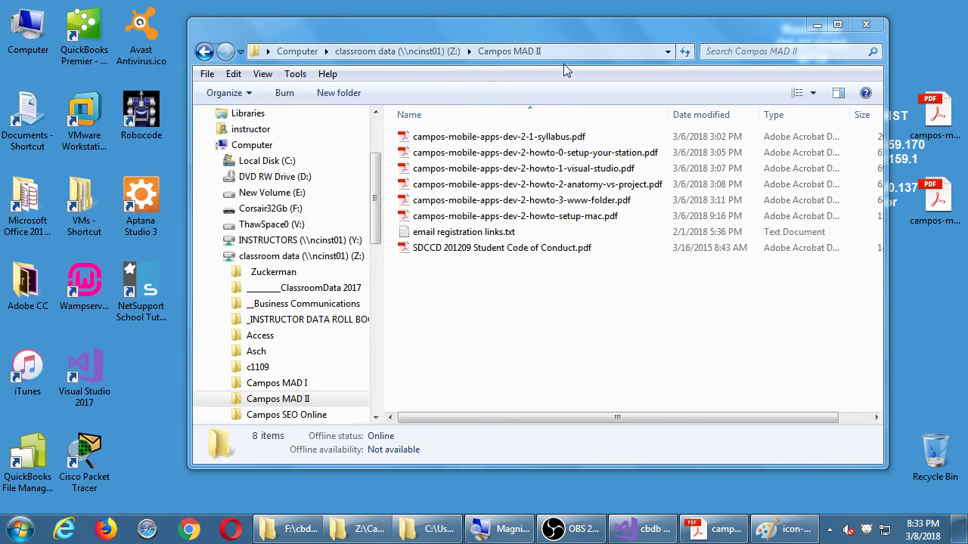
{"action": "left_click_drag", "start_coordinate": [556, 33], "coordinate": [464, 40]}
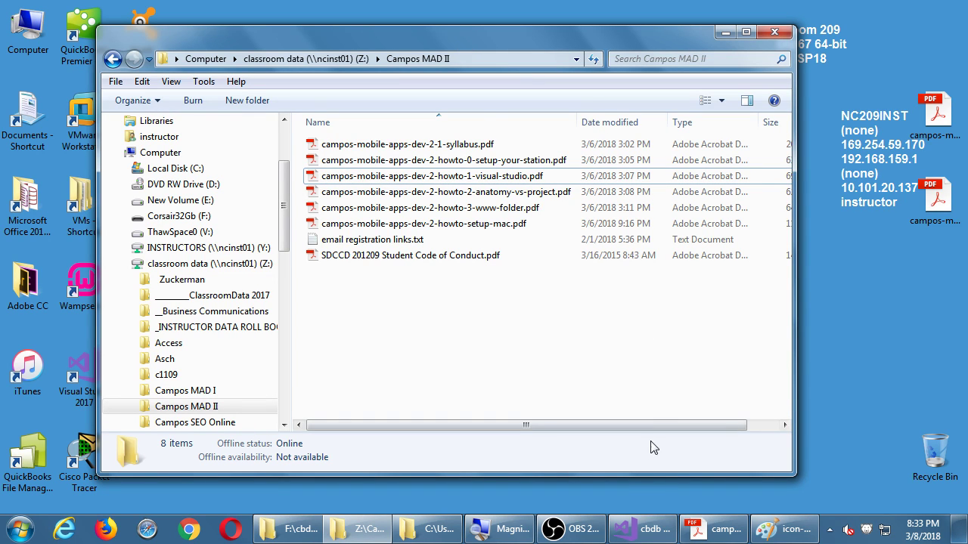
Step: Switch back to Visual Studio and stop the running cbdb debug session
{"action": "left_click", "coordinate": [646, 528]}
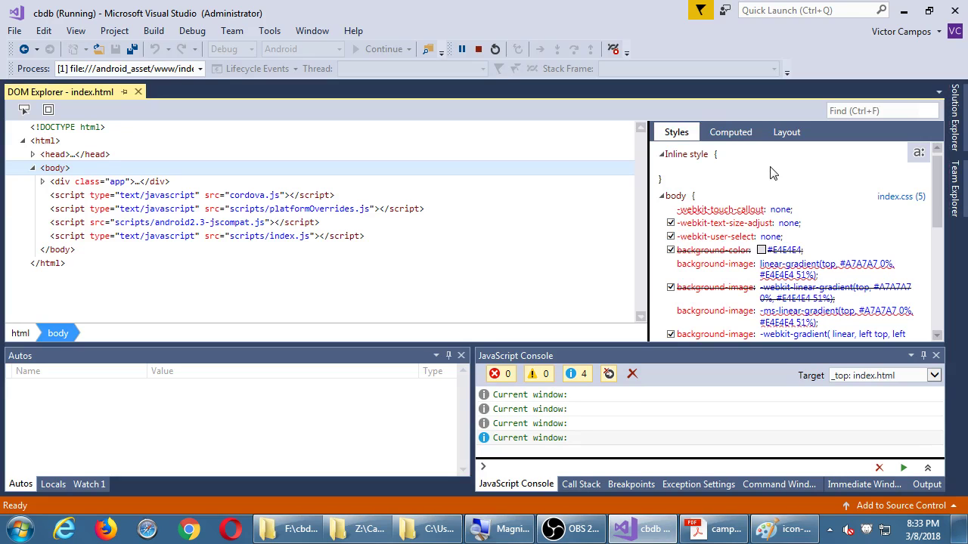
{"action": "left_click", "coordinate": [475, 49]}
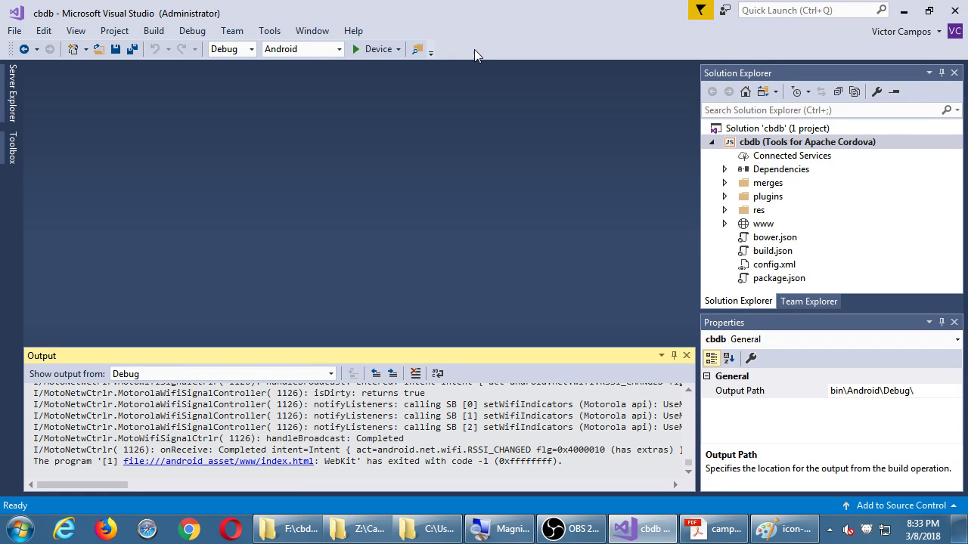
Step: Expand the cbdb project's www folder and close the Properties pane to give the file tree more room
{"action": "left_click", "coordinate": [724, 224]}
{"action": "scroll", "coordinate": [947, 227], "scroll_direction": "down", "scroll_amount": 3}
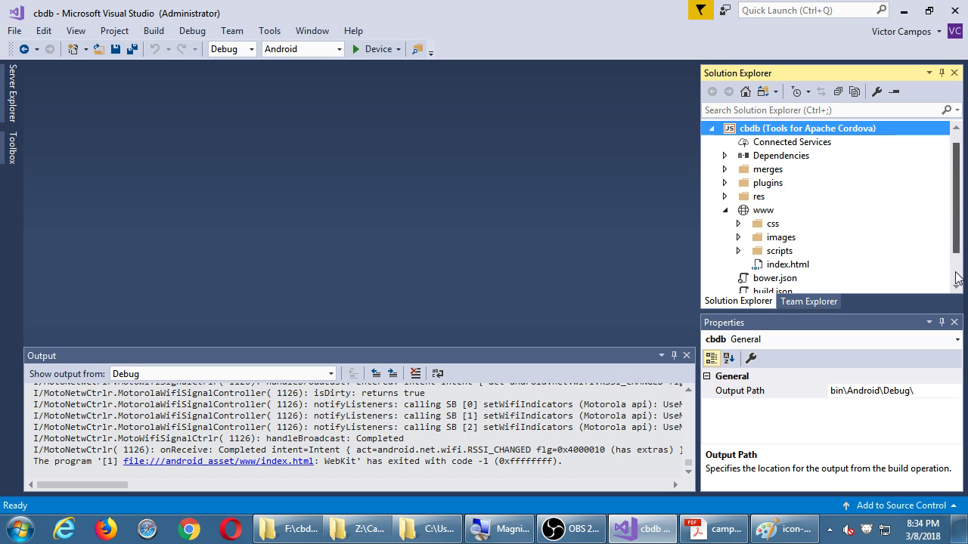
{"action": "left_click", "coordinate": [954, 322]}
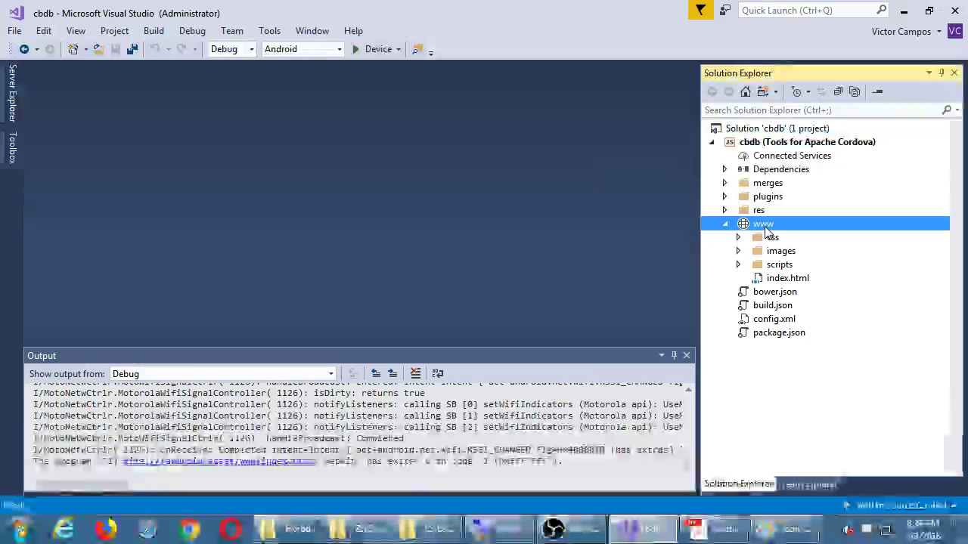
Step: Copy the howto-3-www-folder PDF from the MAD II classroom data folder to the desktop
{"action": "key", "text": "super+d"}
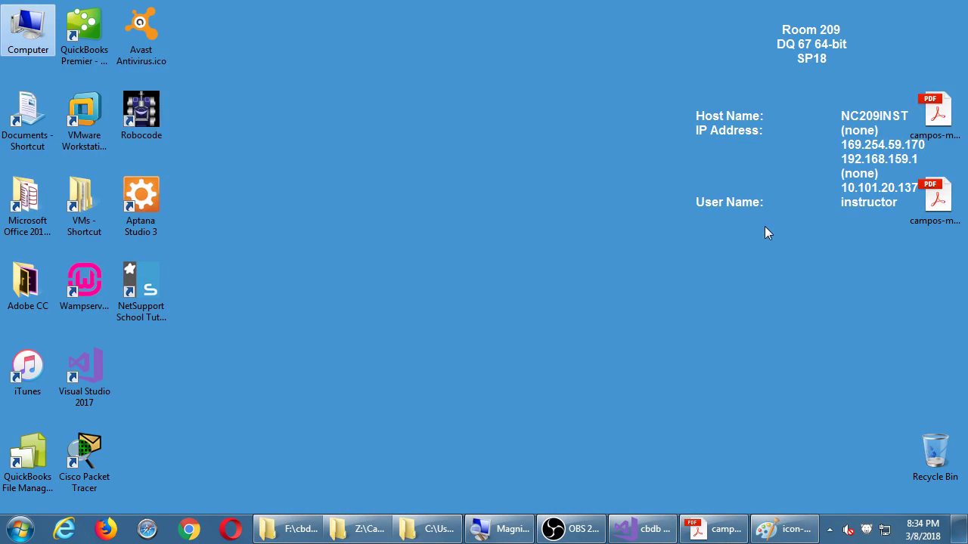
{"action": "left_click", "coordinate": [350, 531]}
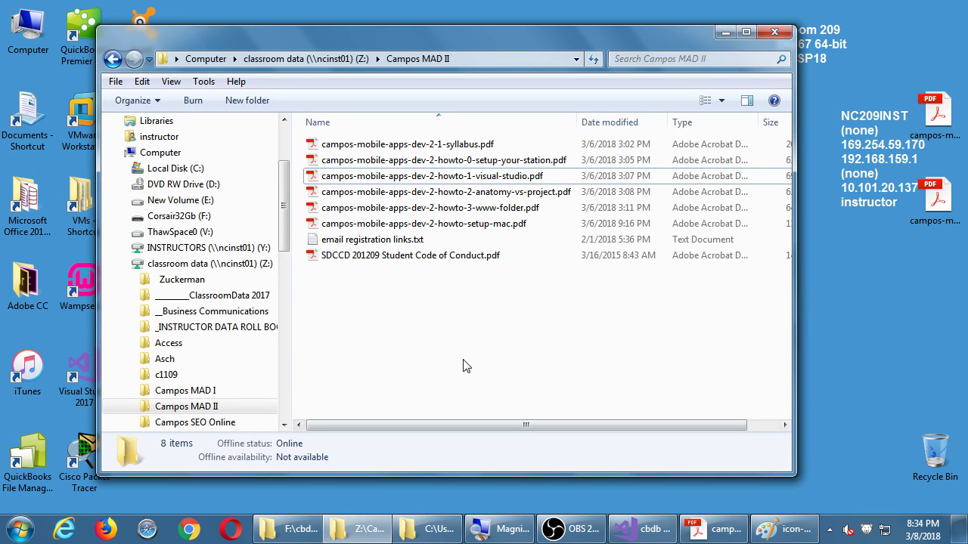
{"action": "left_click", "coordinate": [514, 208]}
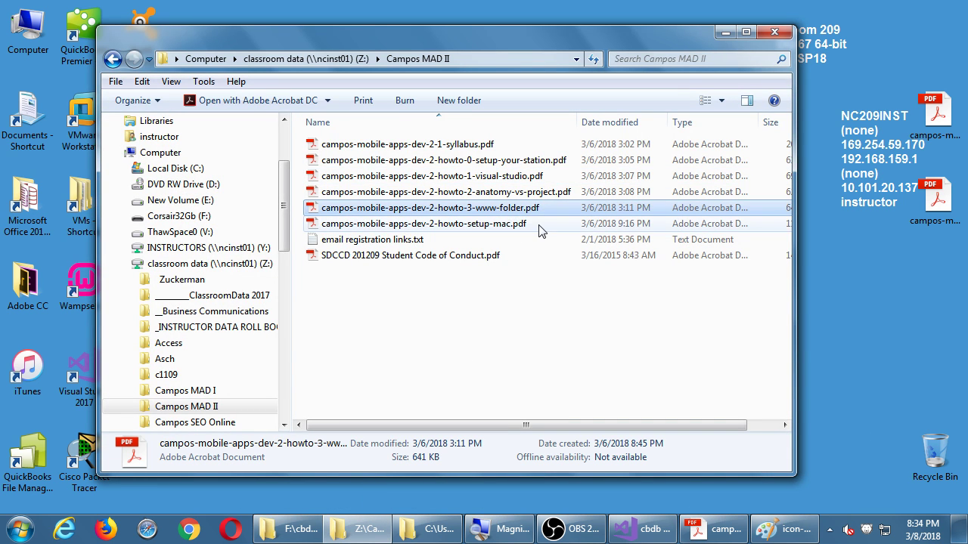
{"action": "left_click_drag", "start_coordinate": [512, 209], "coordinate": [905, 288]}
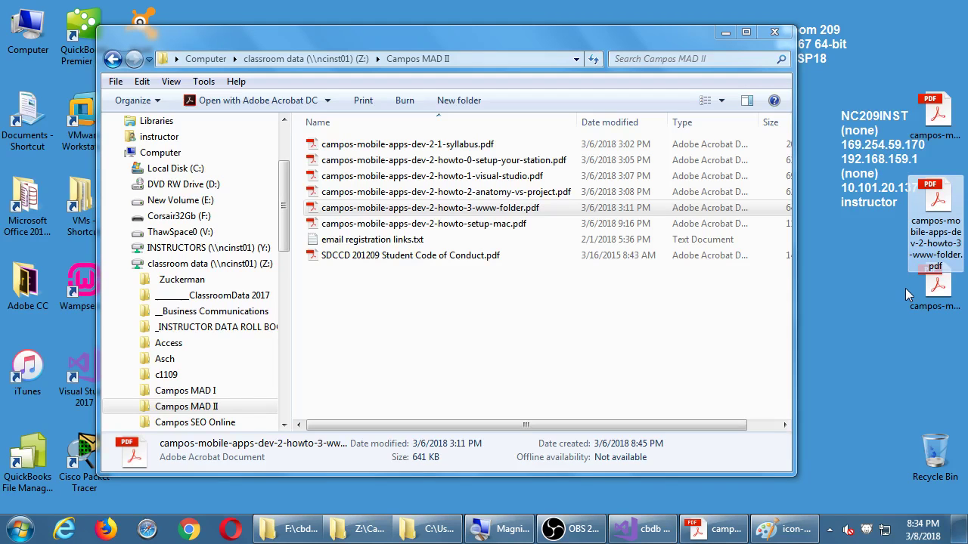
Step: Open the howto-3-www-folder PDF in Acrobat and read its notes on the lines of index.html
{"action": "double_click", "coordinate": [669, 204]}
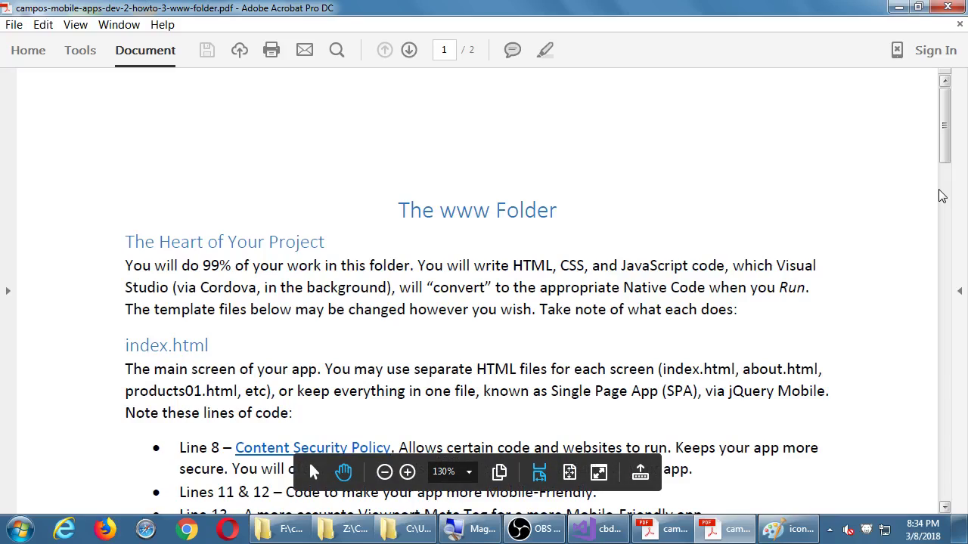
{"action": "left_click_drag", "start_coordinate": [738, 315], "coordinate": [747, 130]}
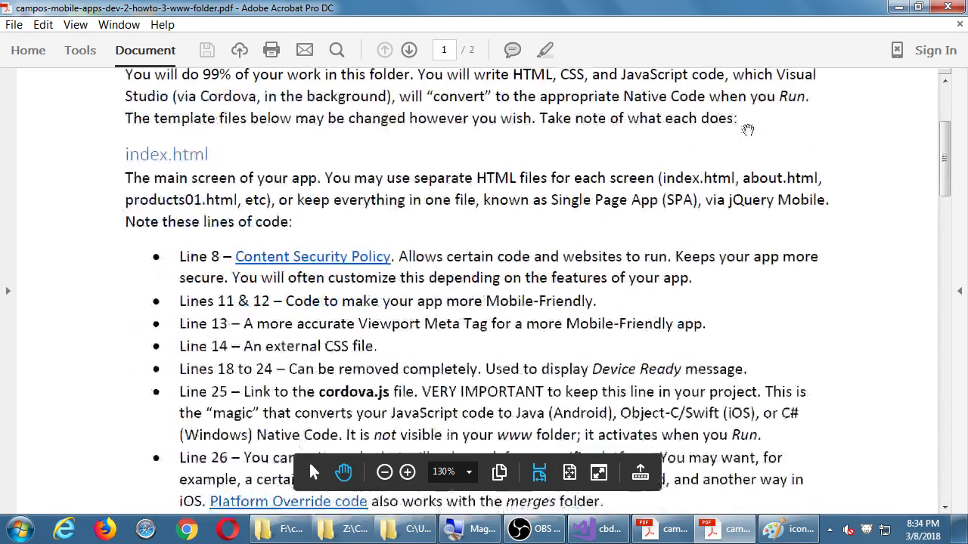
{"action": "scroll", "coordinate": [725, 211], "scroll_direction": "down", "scroll_amount": 2}
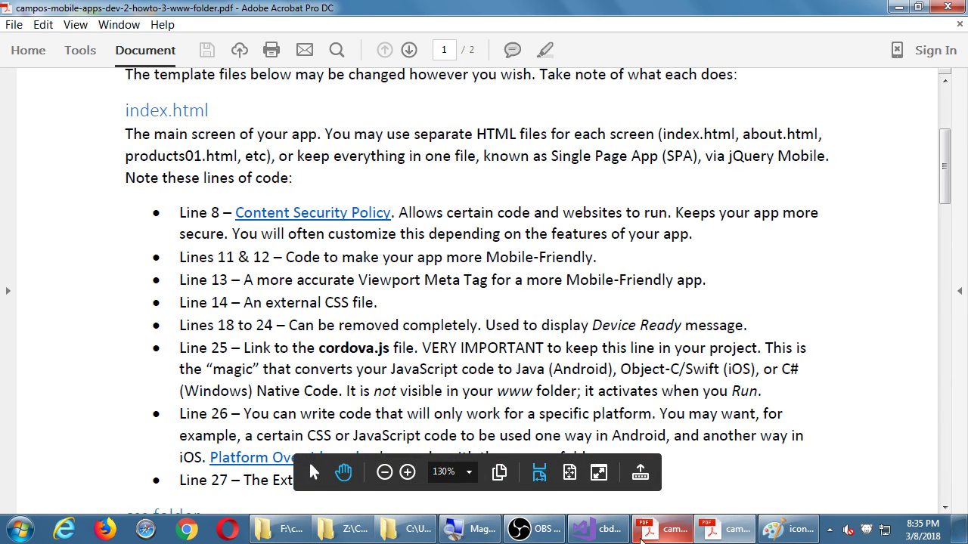
Step: Switch to Visual Studio and open index.html from the www folder in the editor
{"action": "left_click", "coordinate": [607, 532]}
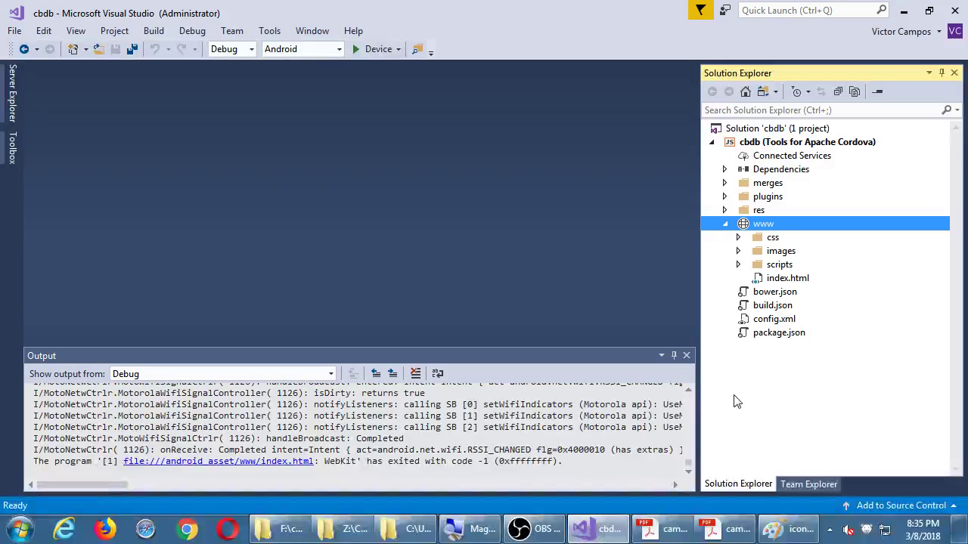
{"action": "left_click", "coordinate": [765, 279]}
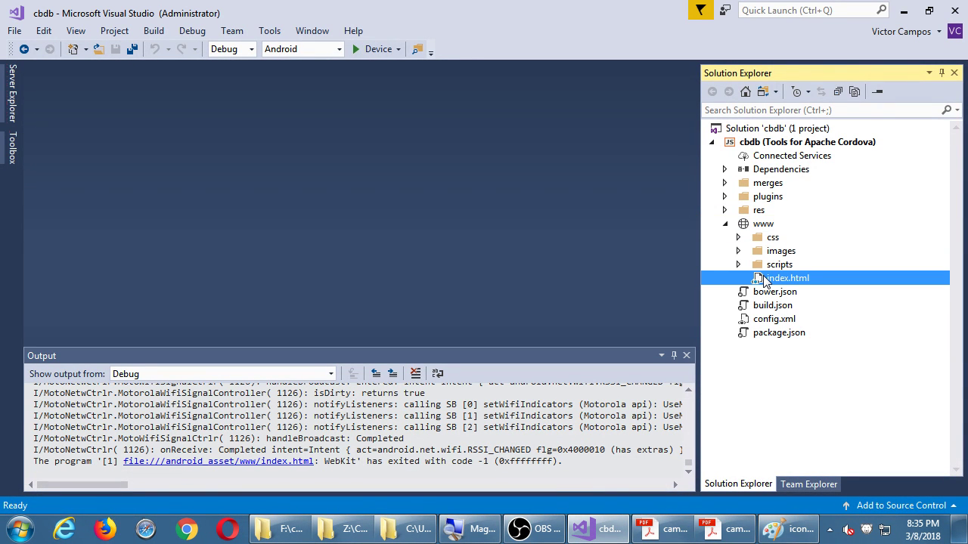
{"action": "double_click", "coordinate": [765, 279]}
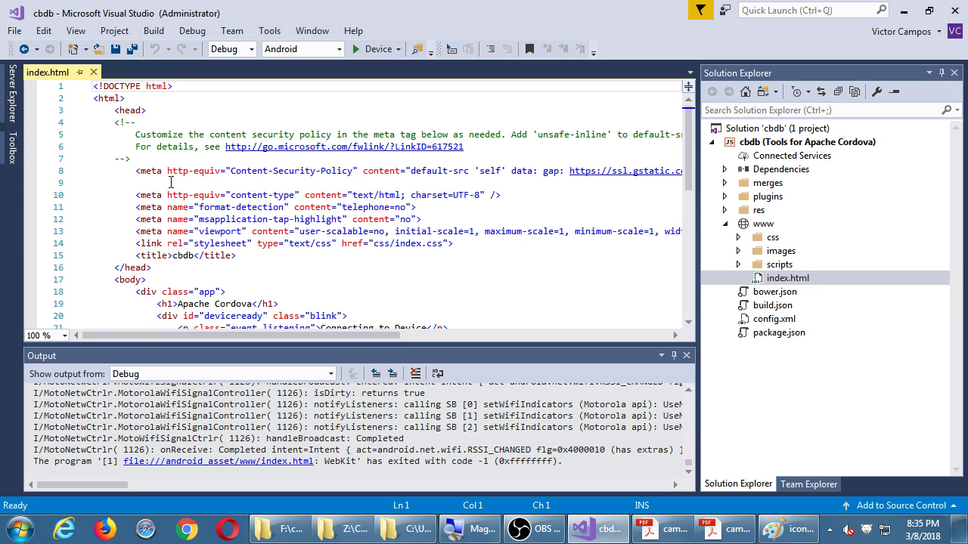
Step: Examine the Content-Security-Policy meta tag on line 8 of index.html, highlighting text in its default-src directive
{"action": "left_click", "coordinate": [262, 173]}
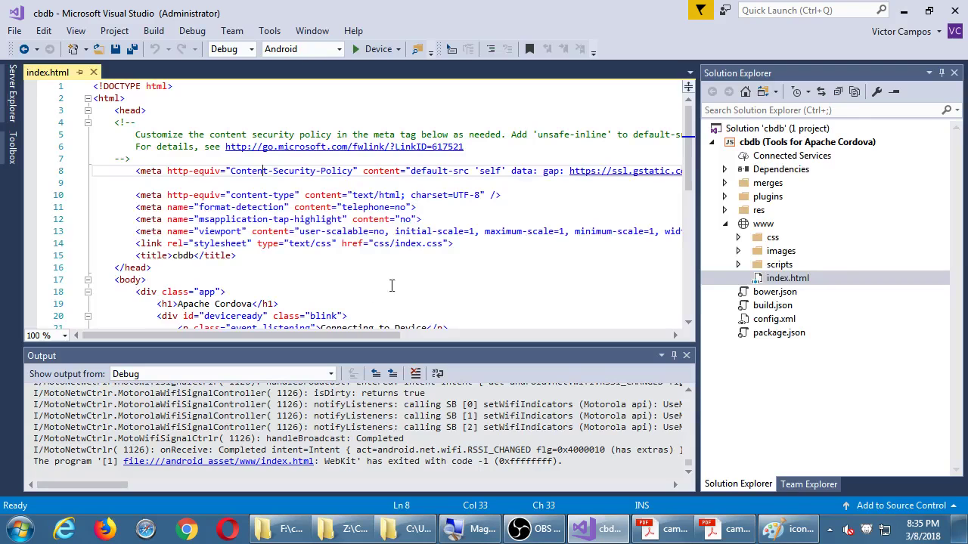
{"action": "left_click_drag", "start_coordinate": [383, 335], "coordinate": [496, 329]}
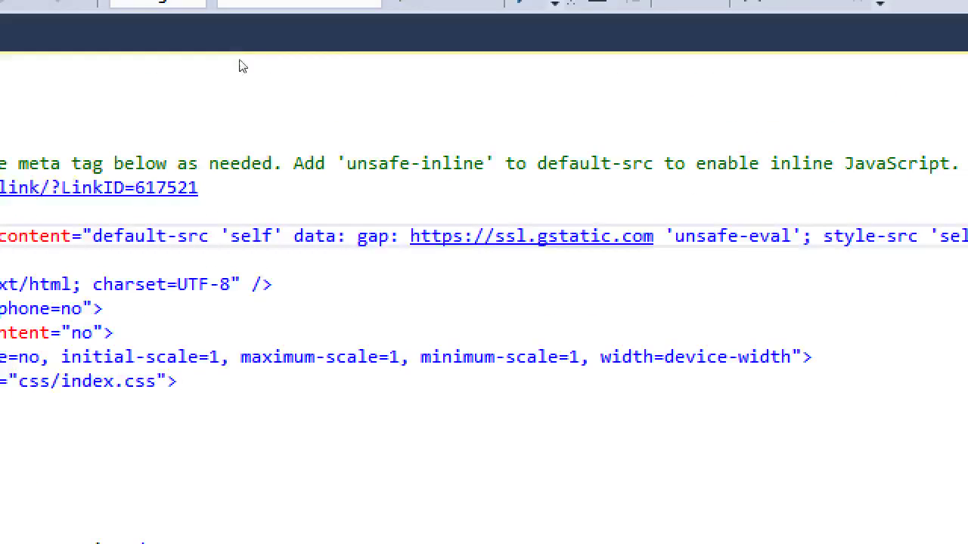
{"action": "key", "text": "shift+Left"}
{"action": "key", "text": "shift+Left"}
{"action": "key", "text": "shift+Left"}
{"action": "key", "text": "shift+Right"}
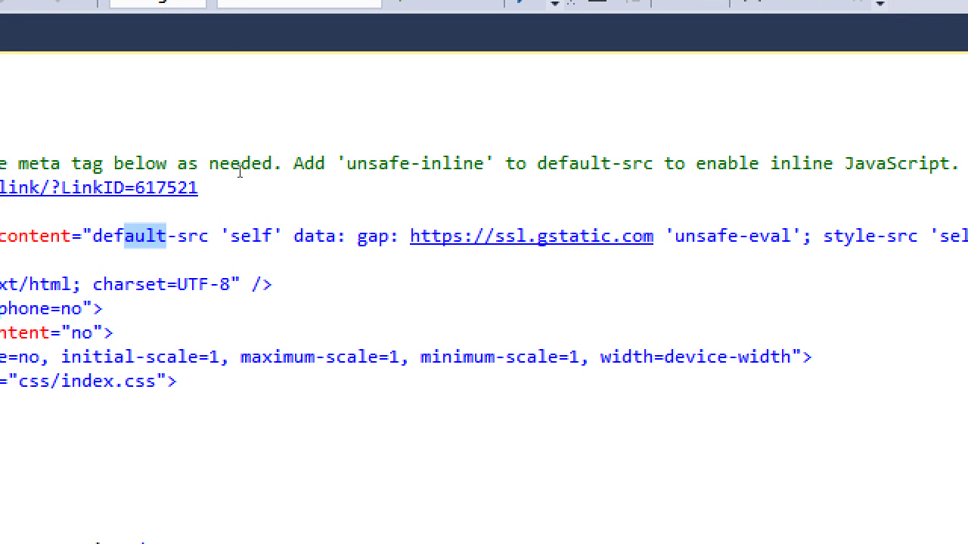